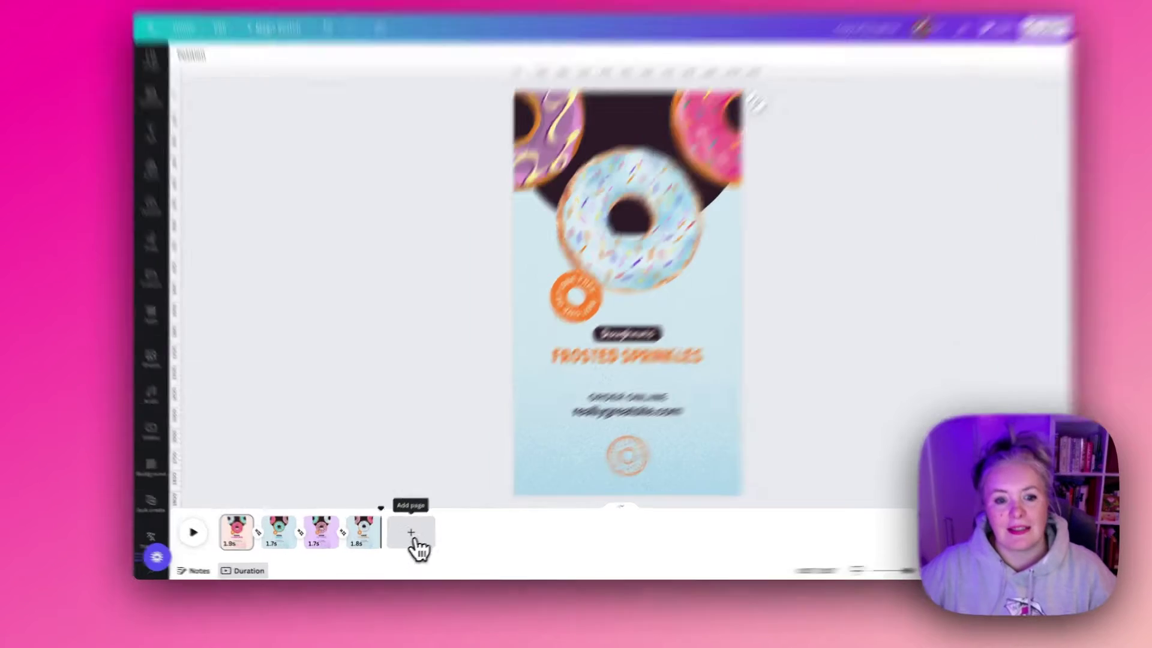
Step: Add a blank 5.0s fifth page at the end of the doughnut video
click(410, 547)
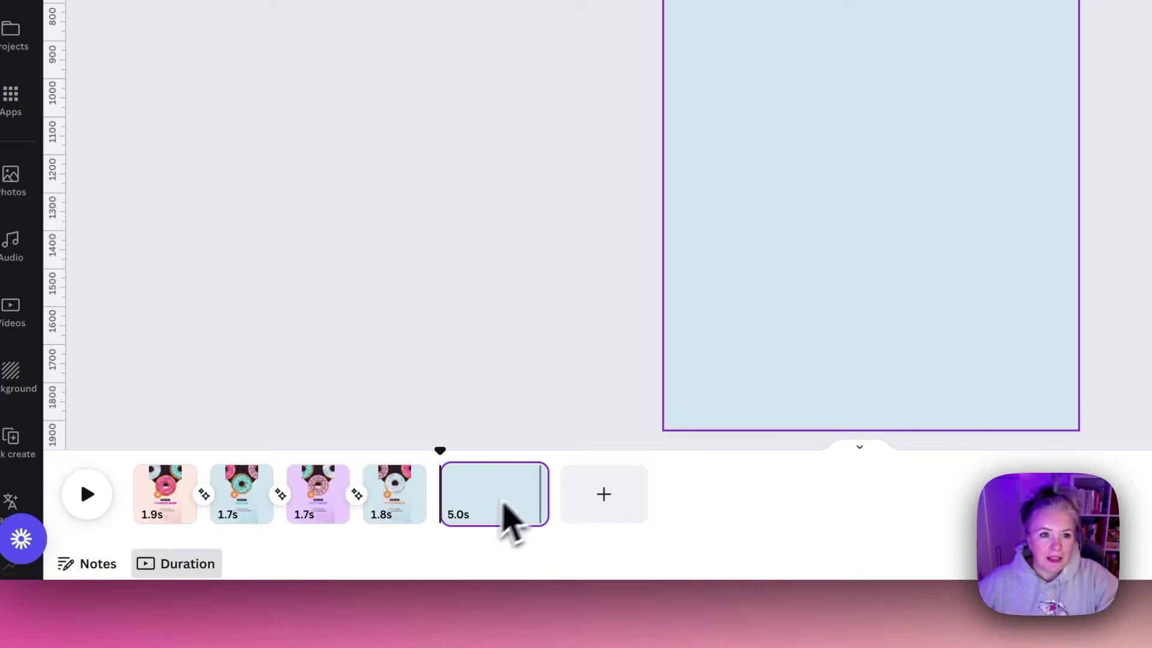
Step: Set Page 5's background to the pale peach Document colour instead of light blue
click(163, 113)
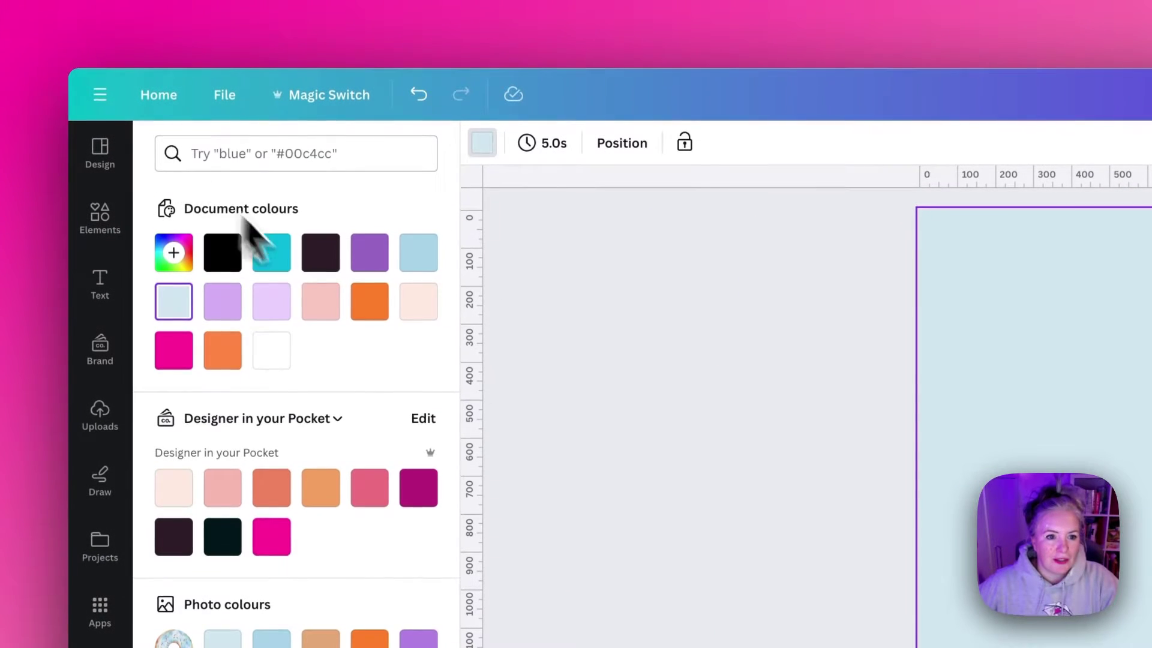
click(410, 297)
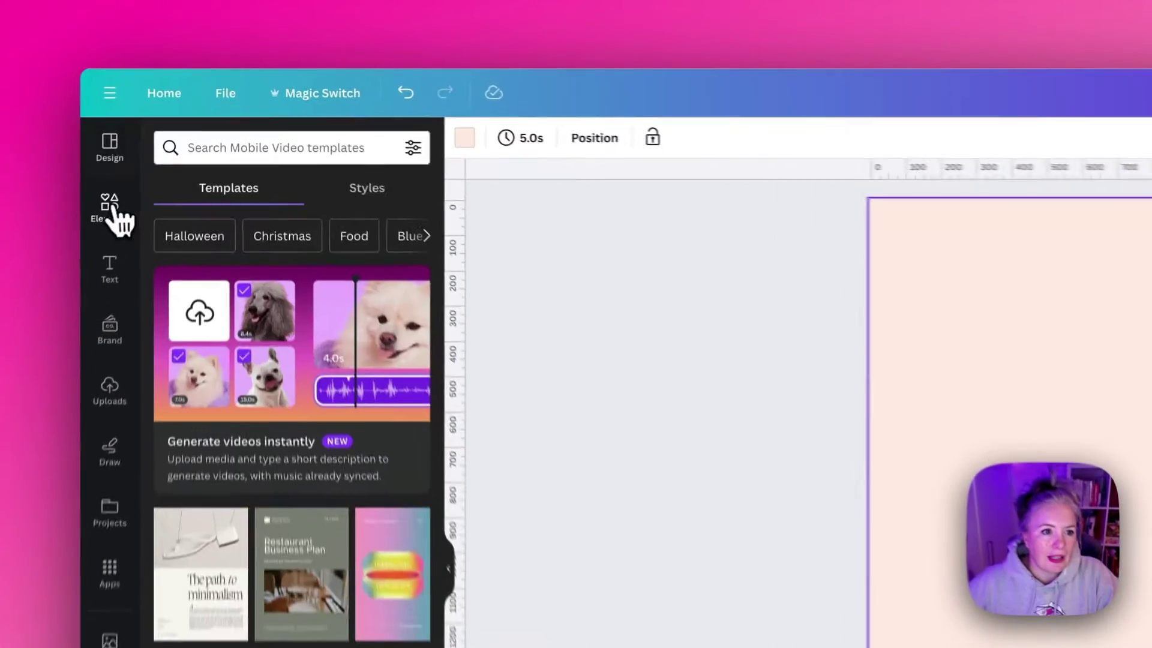
Step: Search Elements graphics for 'grainy texture' and add the black grainy gradient to Page 5
click(168, 144)
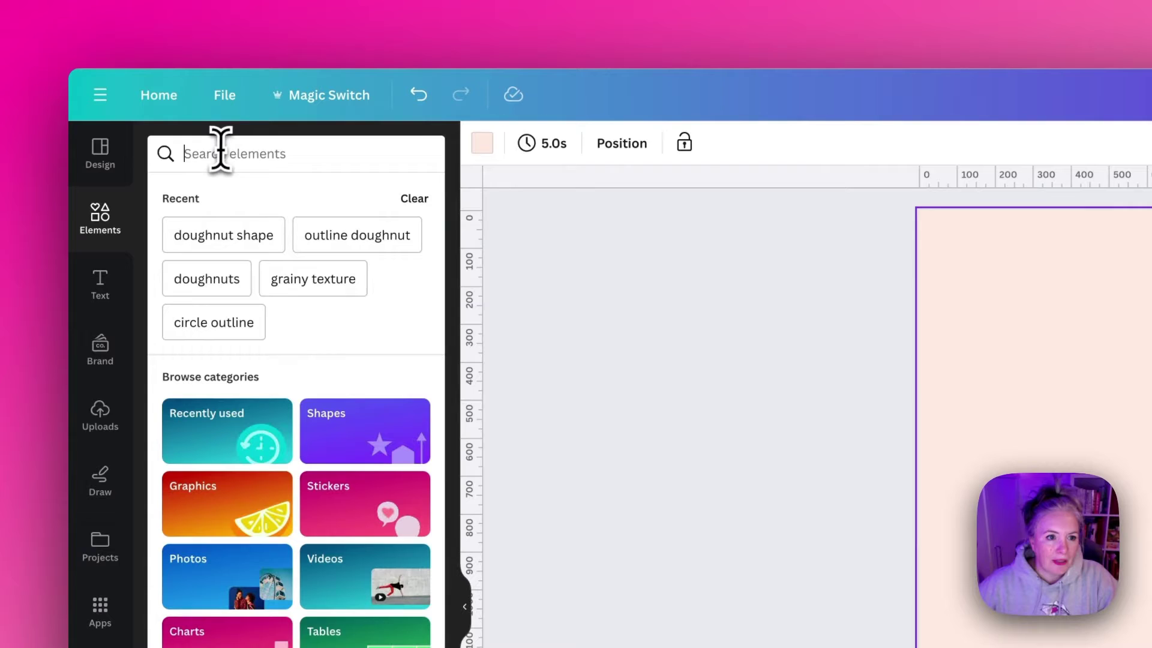
text(grainy)
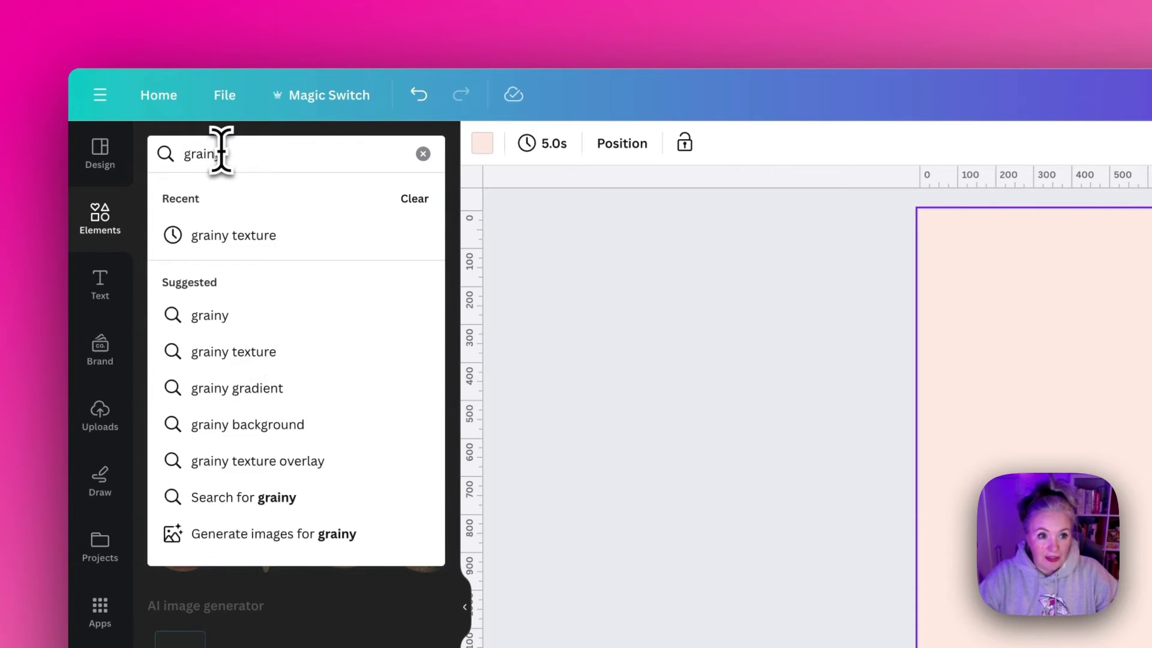
text( texture)
key(Return)
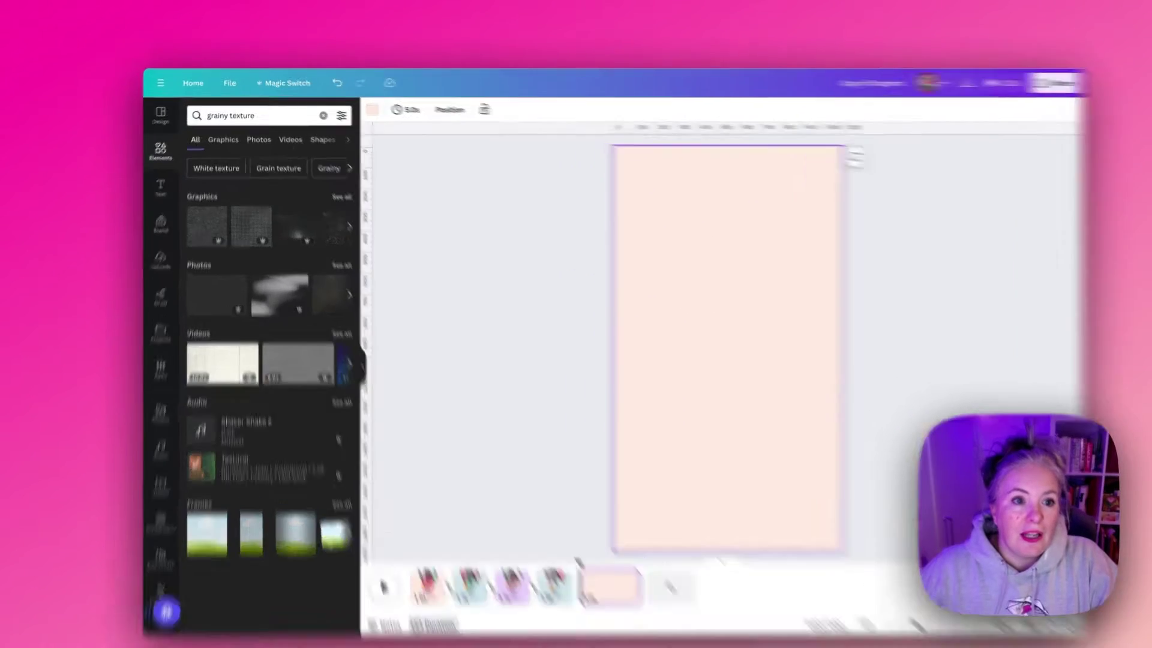
click(332, 185)
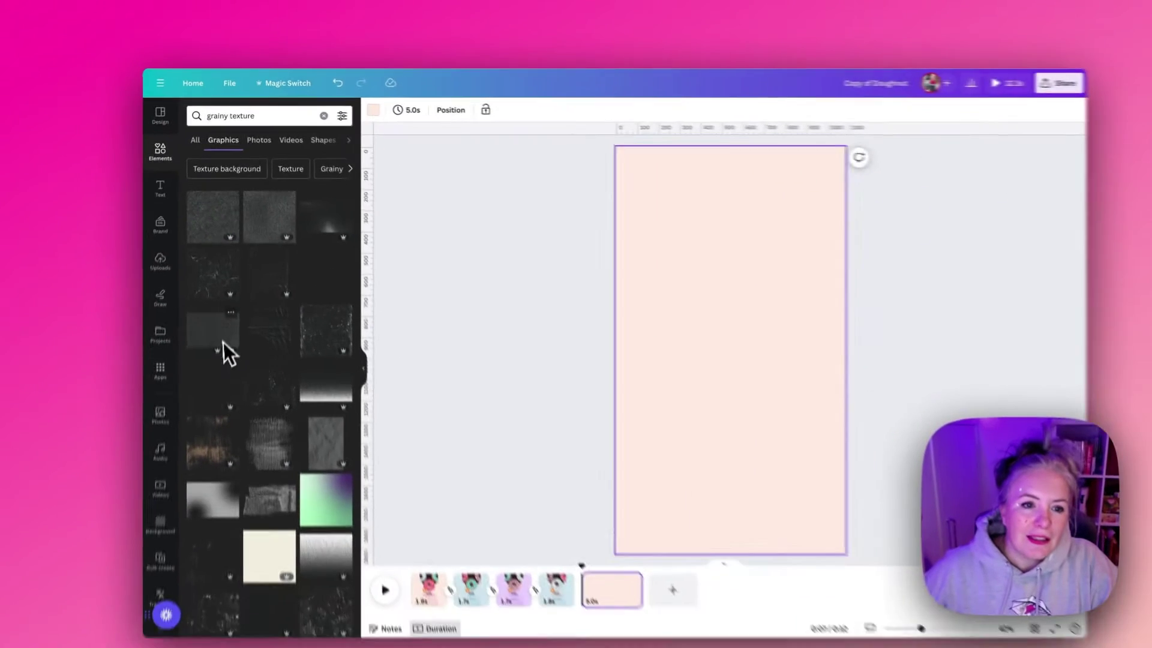
scroll(208, 569, down, 5)
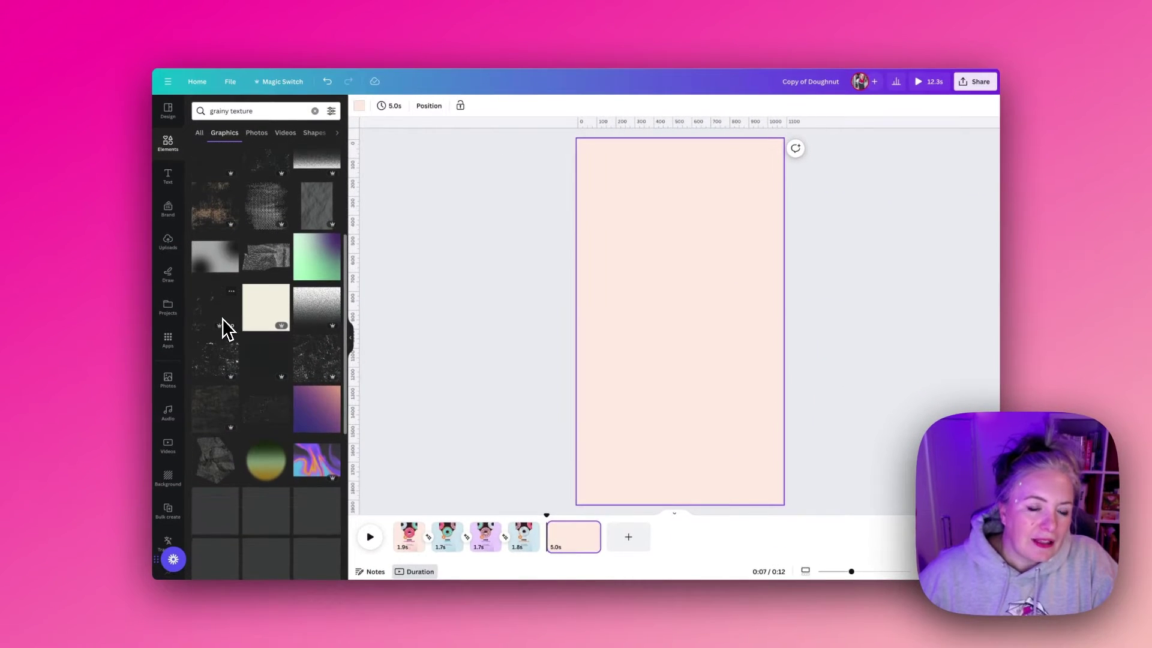
scroll(222, 319, down, 2)
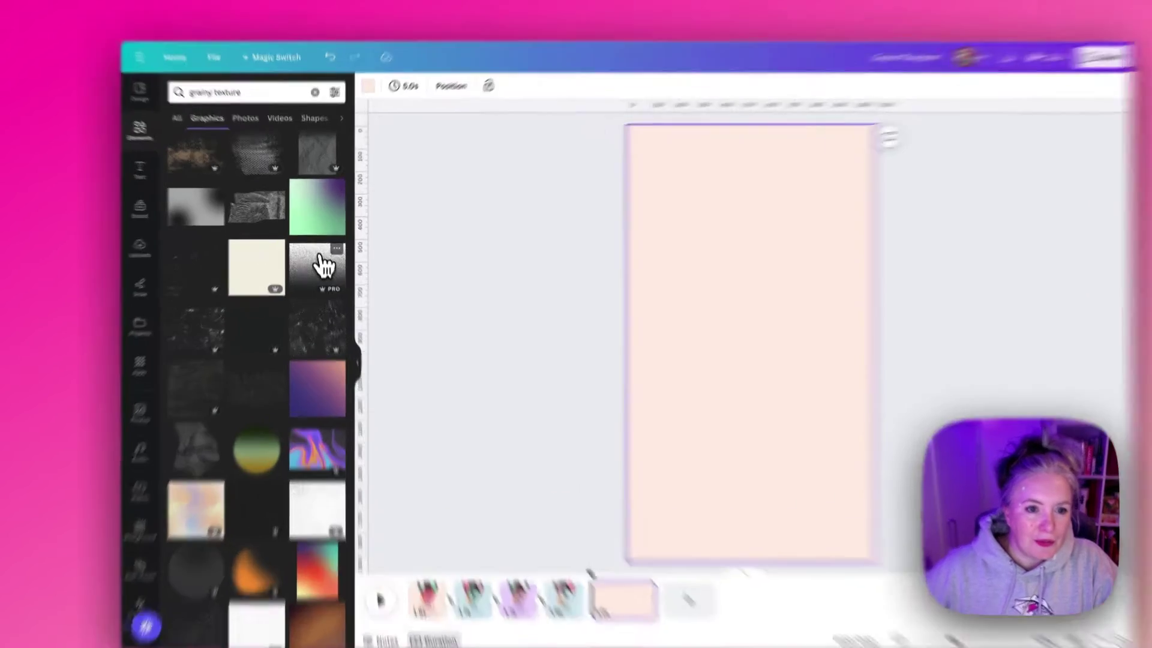
click(324, 264)
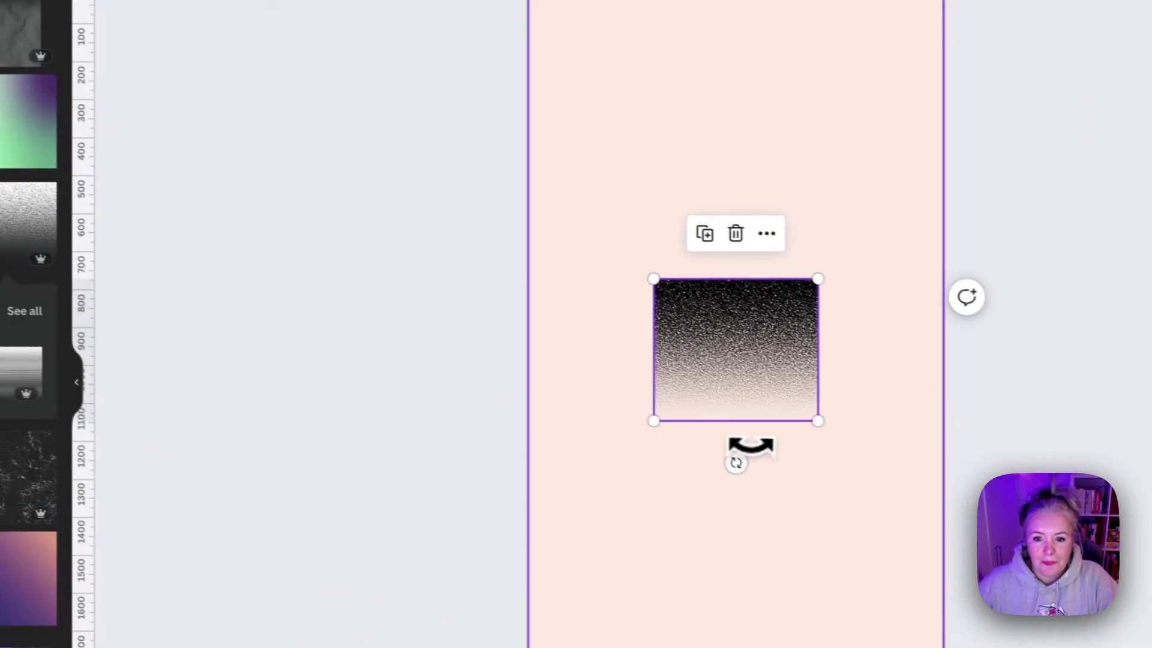
Step: Rotate the grainy gradient 180°, make it pale pink, and stretch it across the lower page
drag(749, 445, 713, 234)
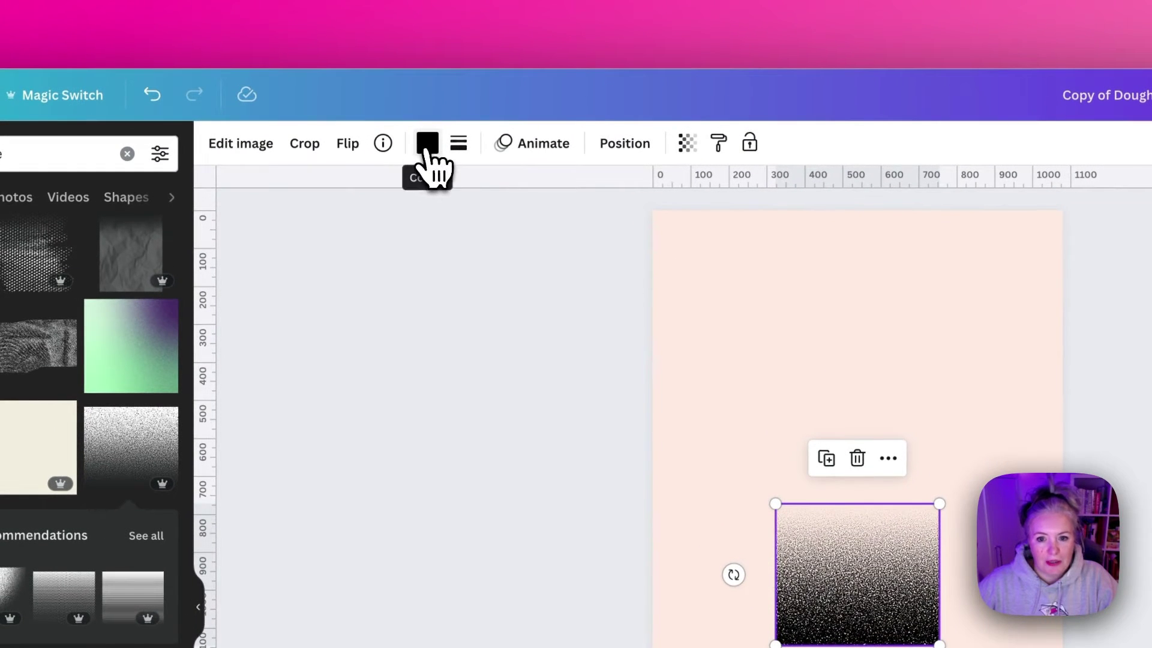
click(428, 147)
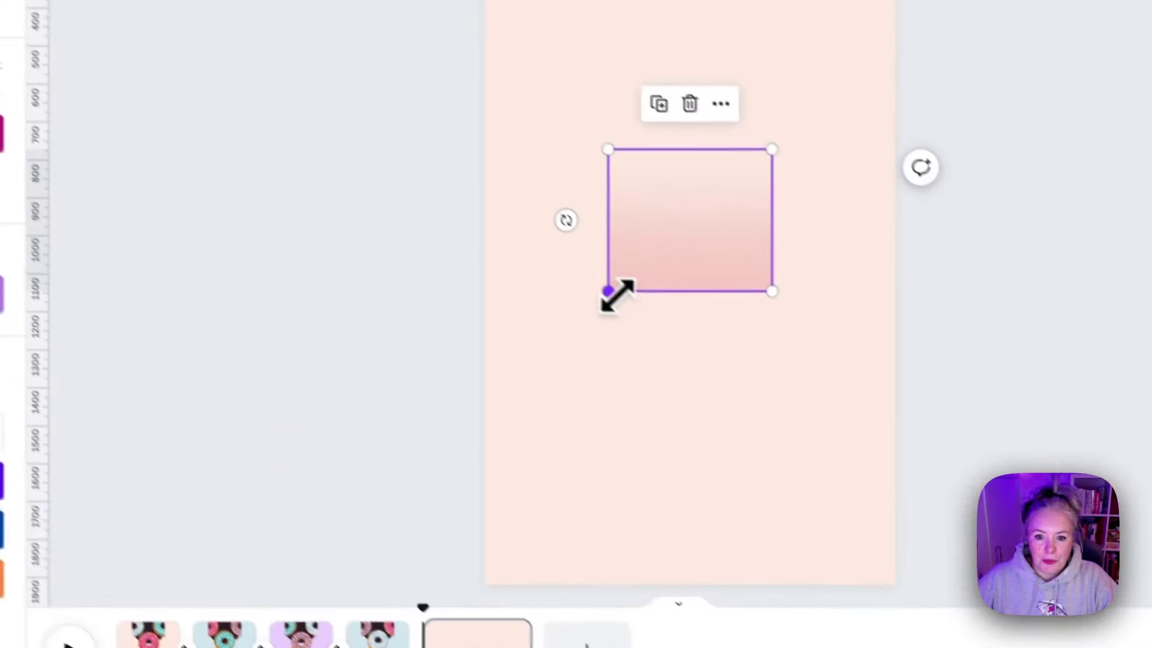
drag(1042, 645, 908, 647)
drag(739, 377, 908, 560)
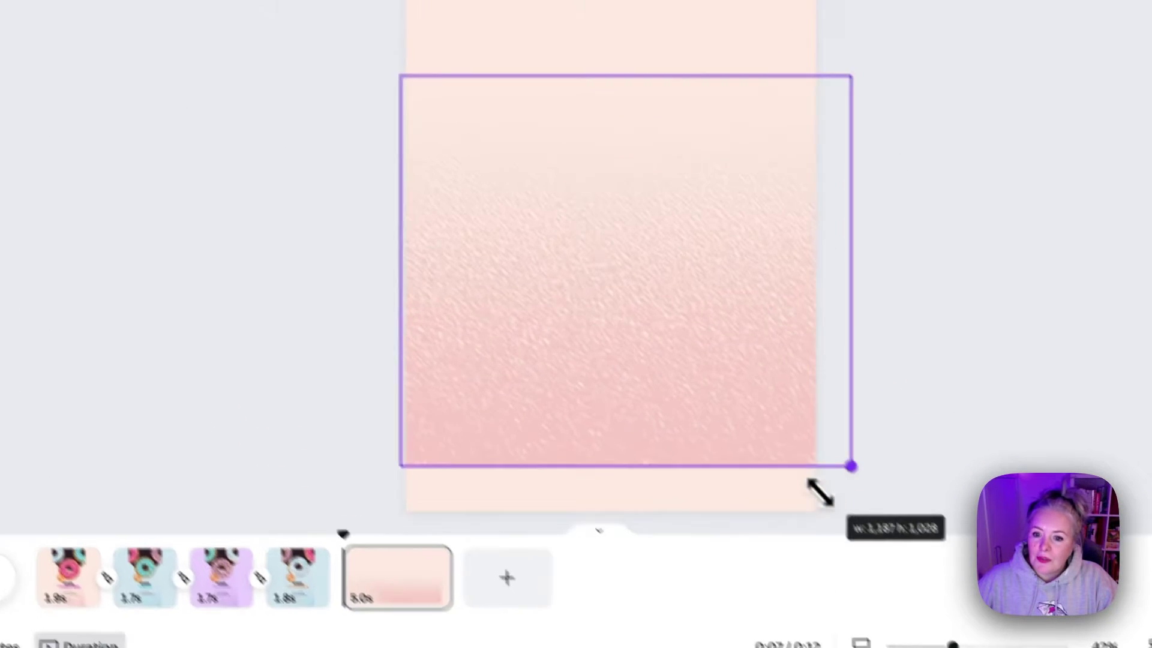
drag(816, 467, 789, 457)
drag(614, 308, 596, 348)
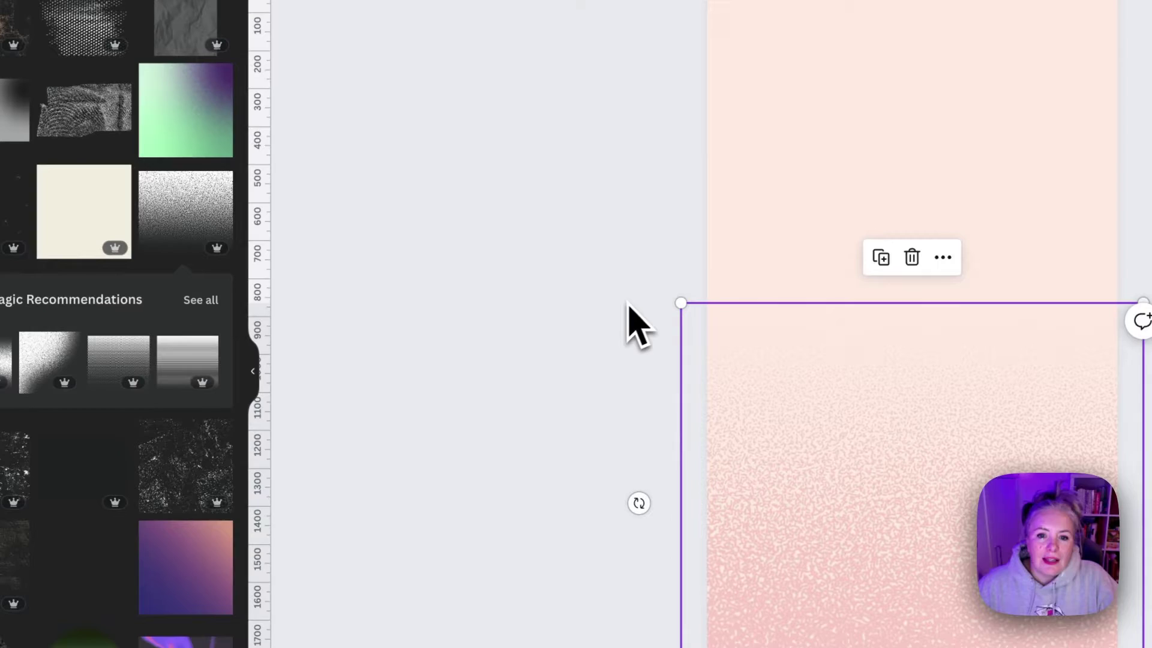
Step: Replace the texture search with a 'doug' search and show all doughnut graphics
click(654, 316)
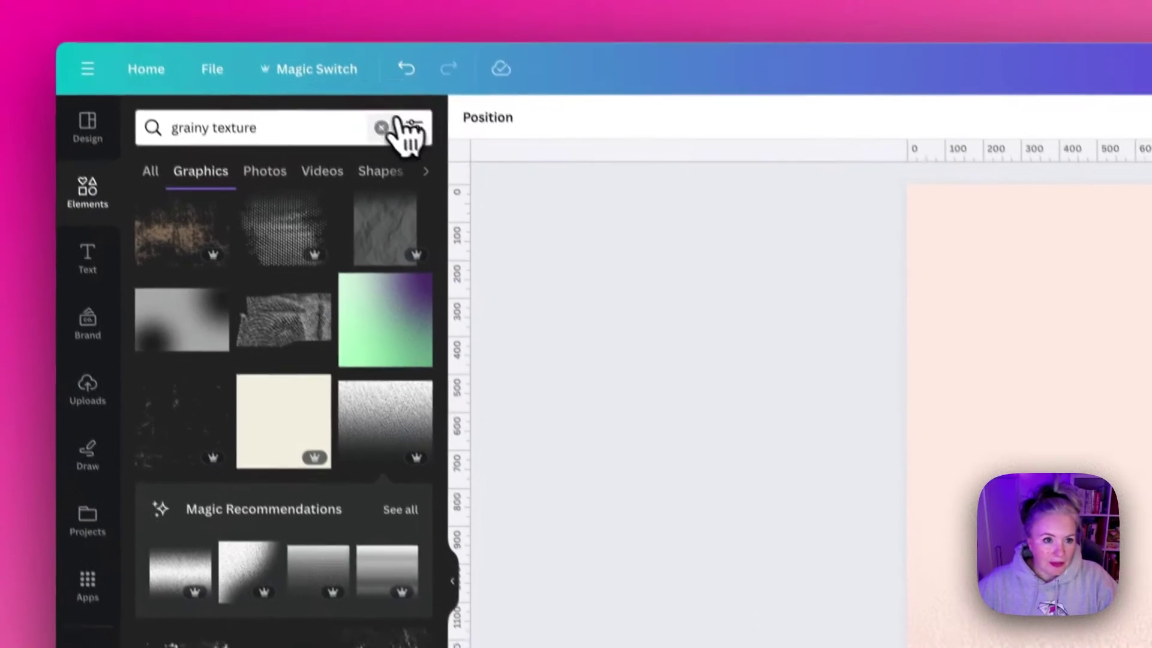
click(324, 9)
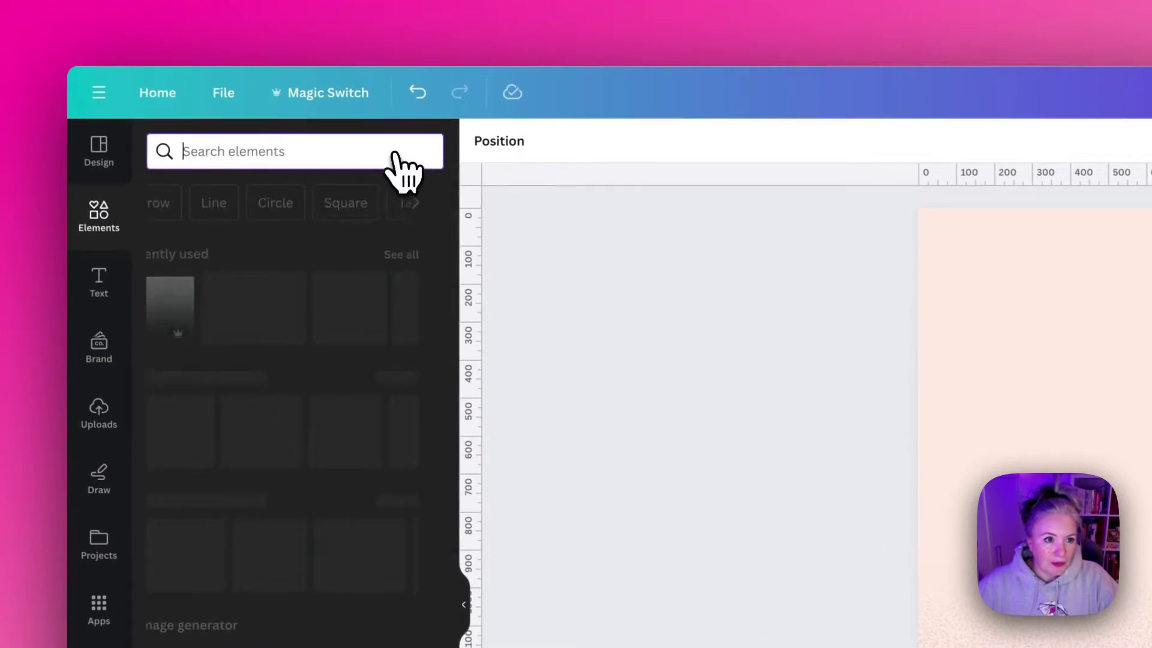
text(doughnut)
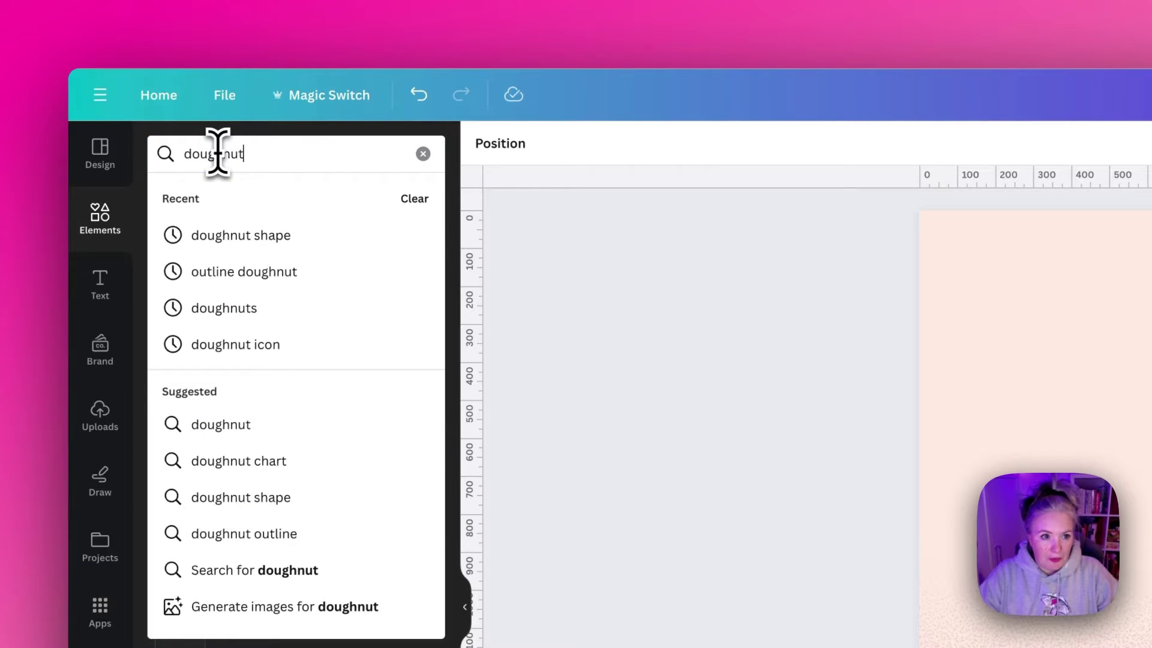
key(Return)
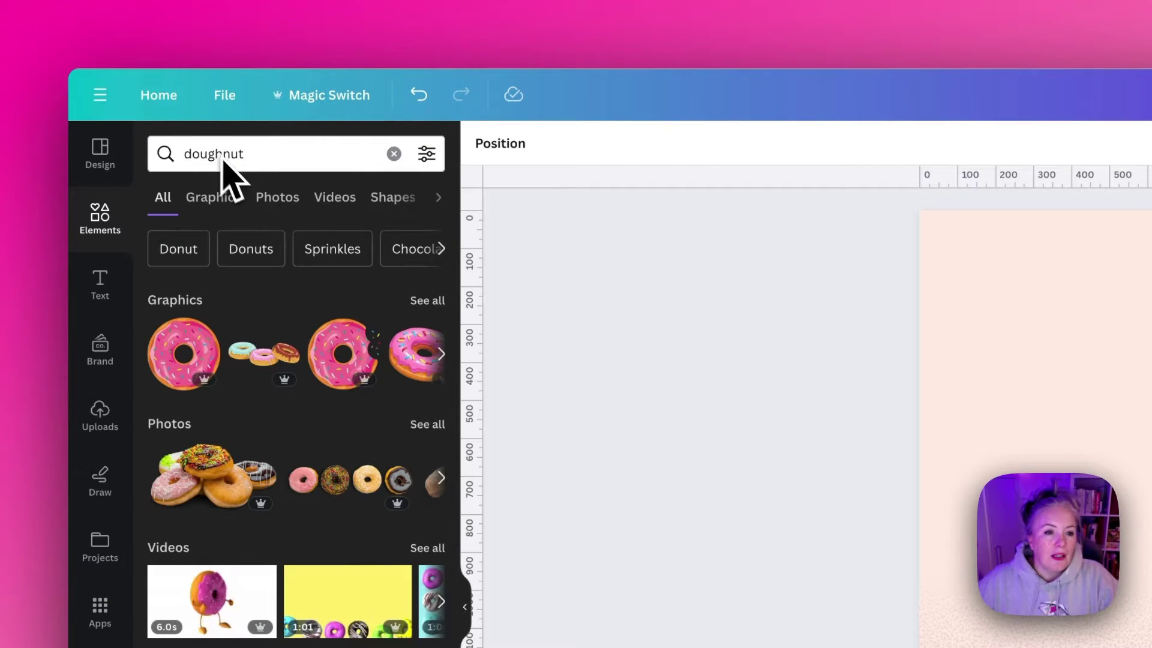
click(420, 300)
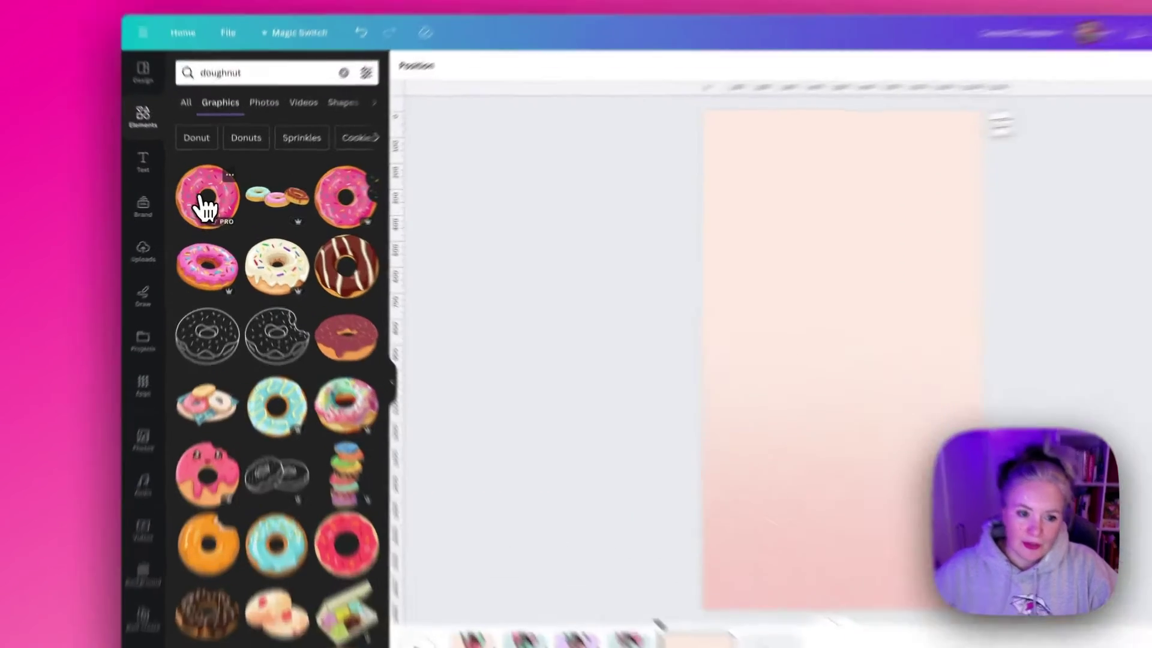
Step: Add the pink sprinkled doughnut and the blue drizzled doughnut to the page
click(213, 207)
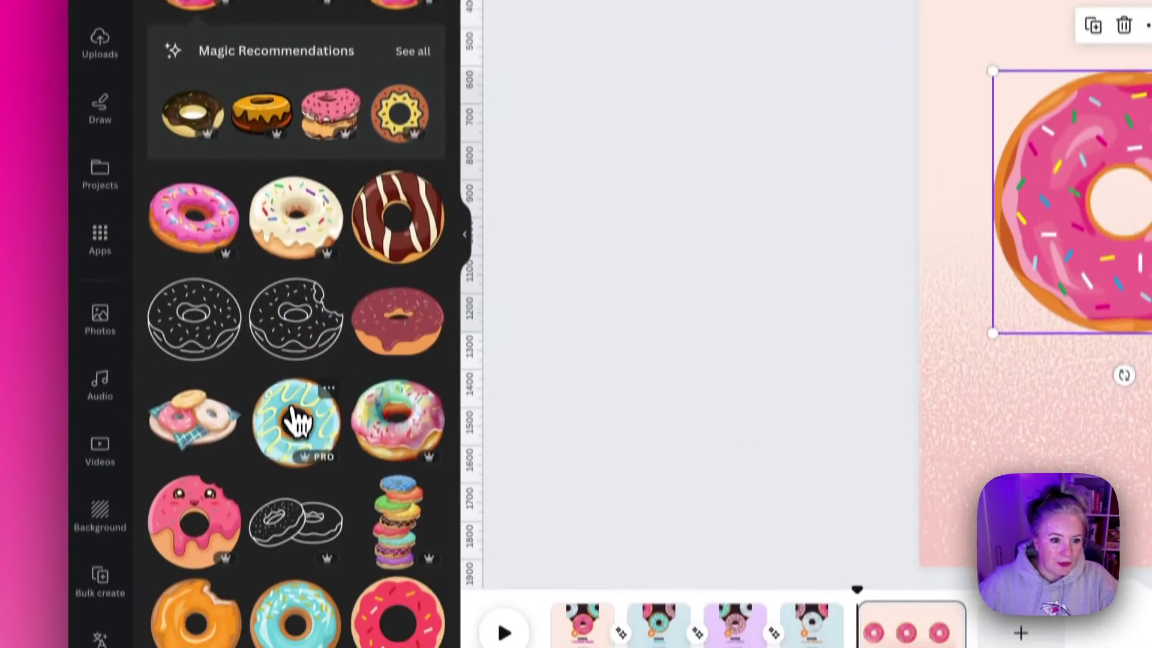
click(295, 630)
scroll(295, 414, down, 3)
scroll(288, 360, down, 3)
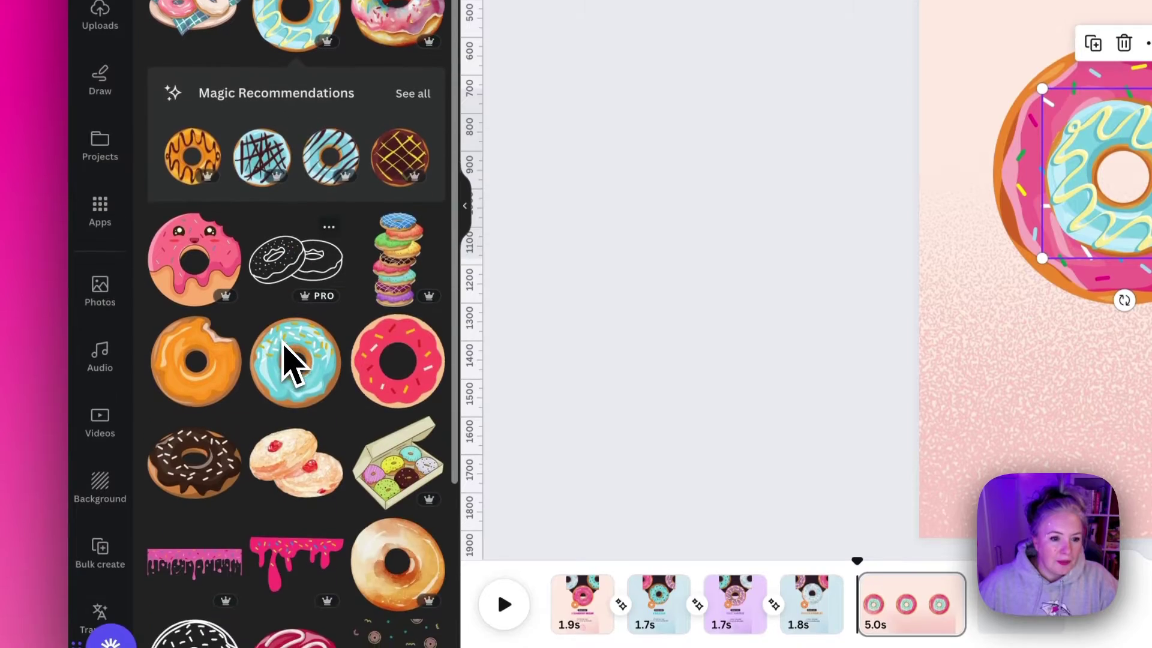
scroll(291, 362, up, 3)
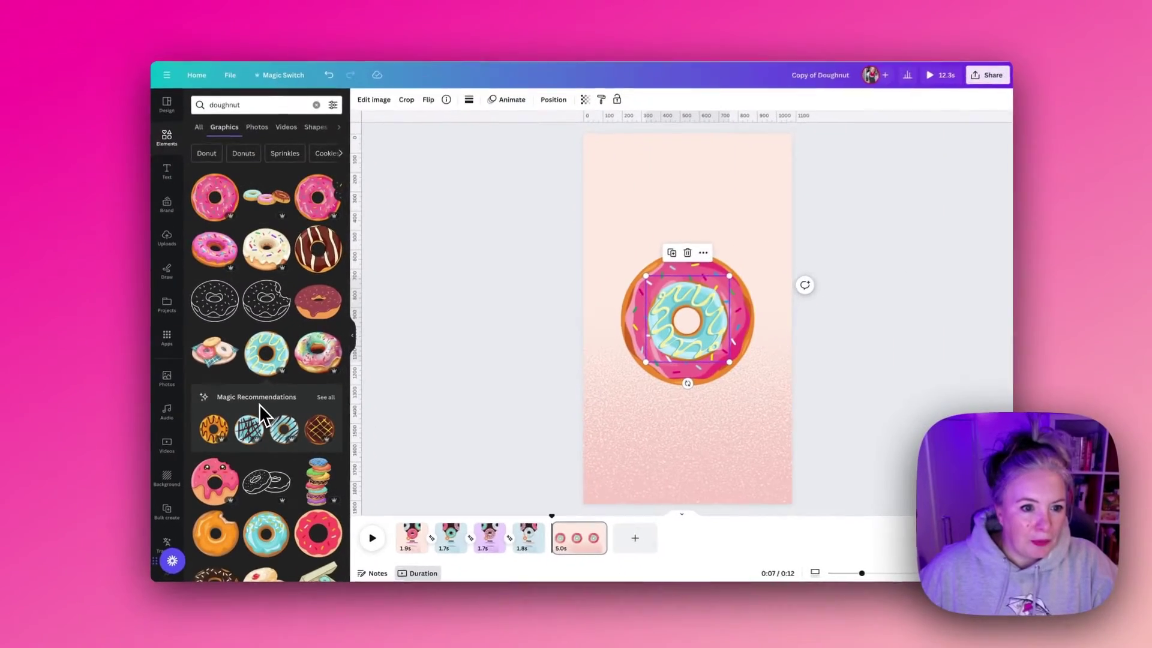
scroll(263, 394, down, 2)
scroll(258, 405, down, 5)
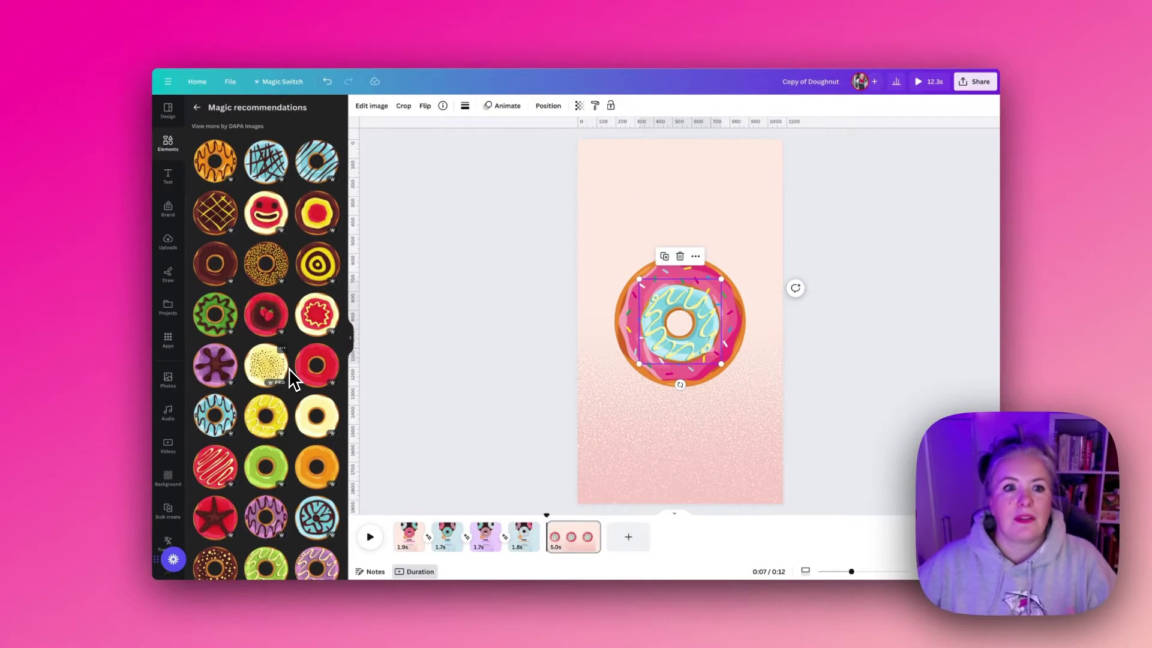
scroll(292, 379, down, 3)
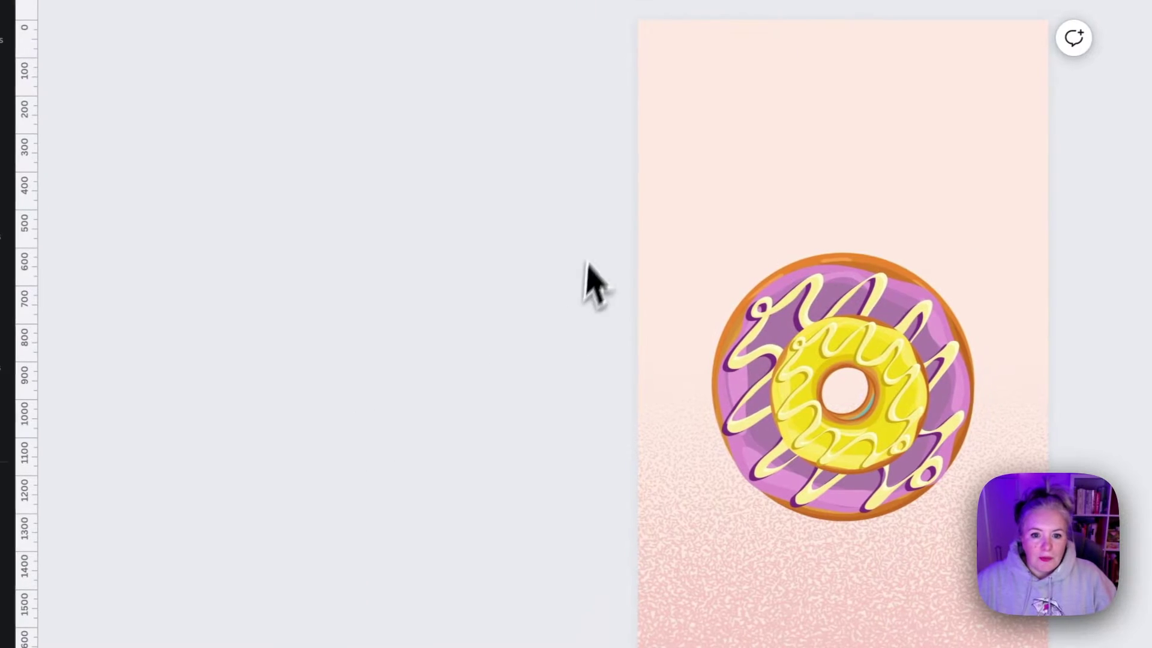
Step: Raise and shrink the doughnuts, with purple placed below pink and yellow shifted right
drag(591, 282, 869, 374)
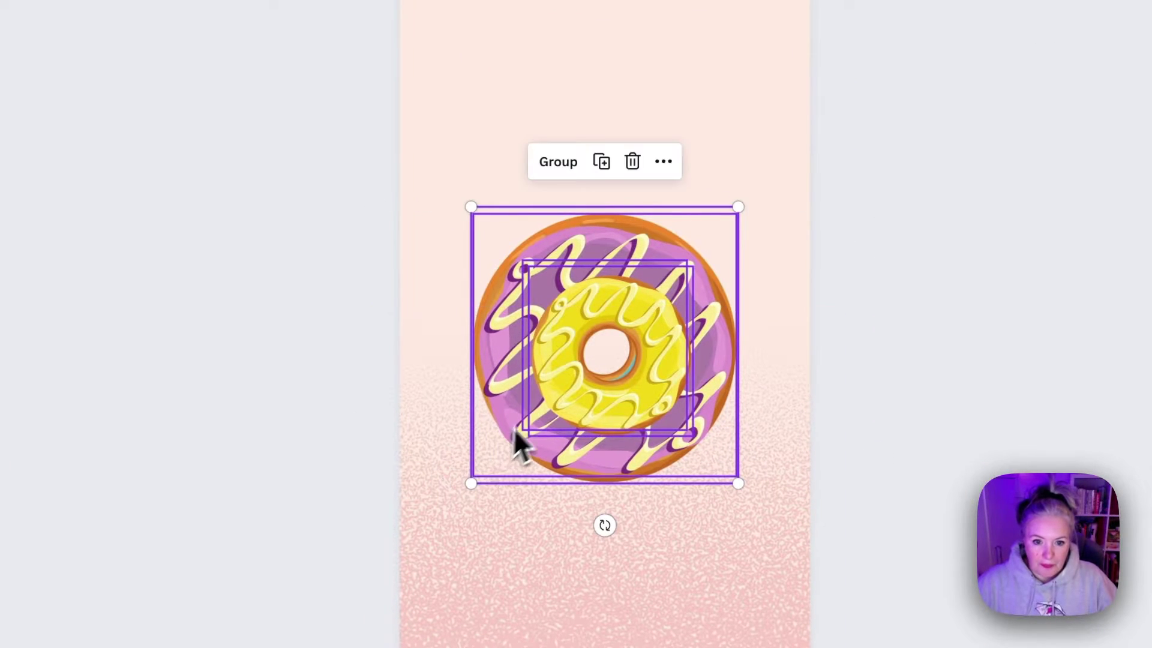
drag(553, 420, 541, 256)
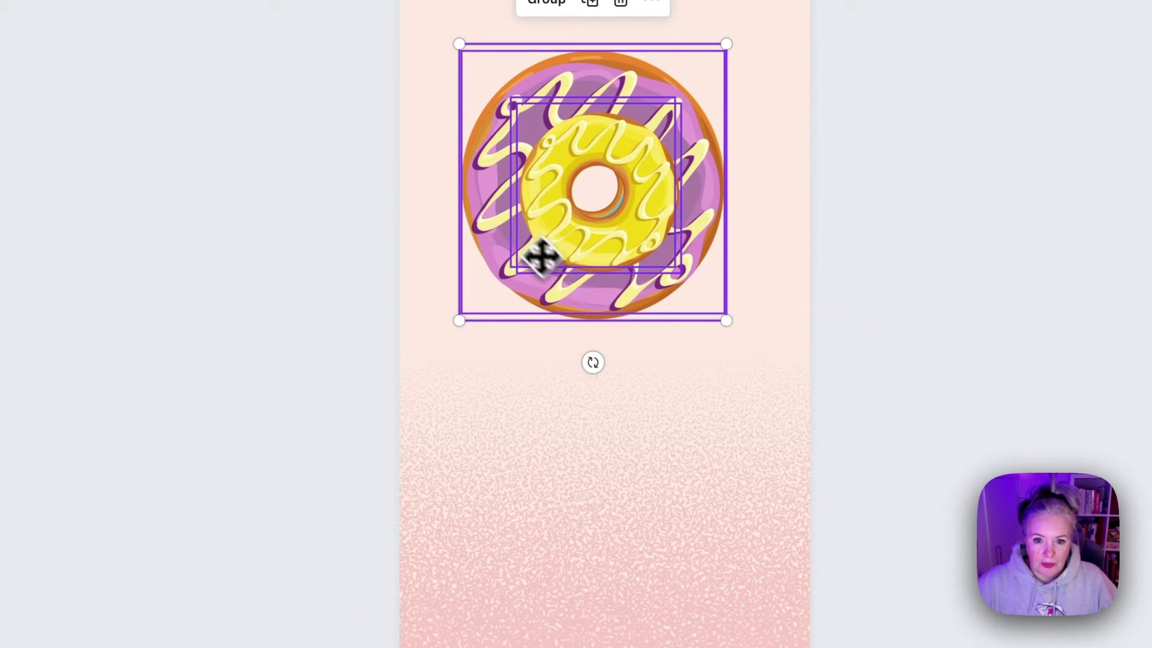
drag(726, 321, 648, 240)
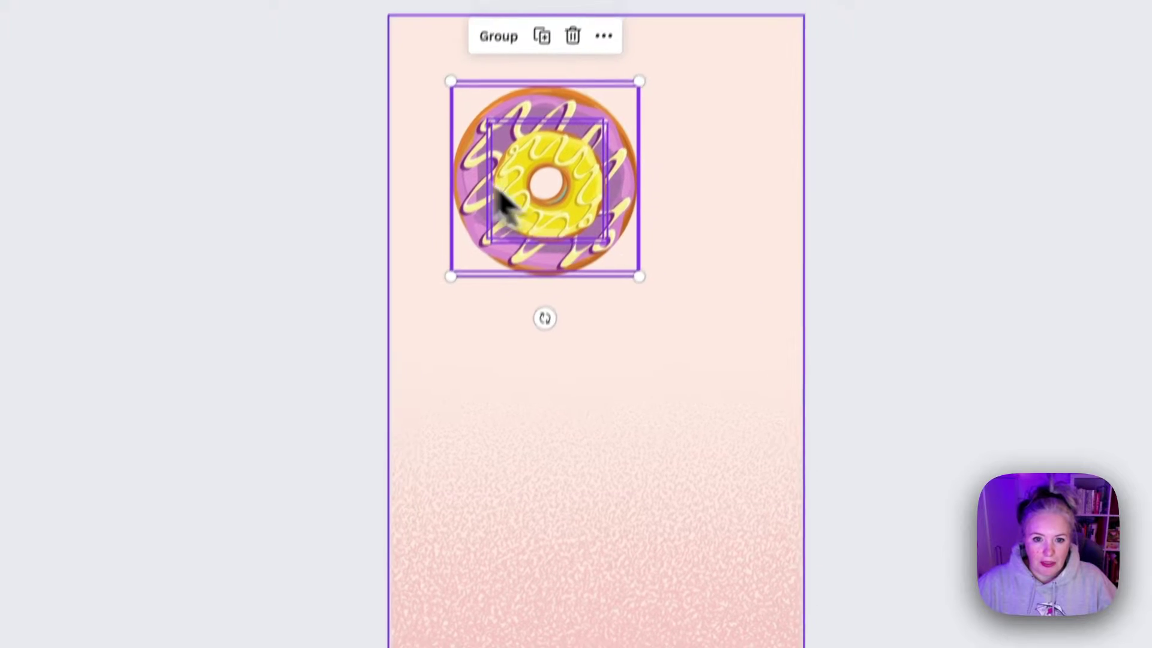
drag(536, 209, 687, 220)
drag(589, 269, 603, 393)
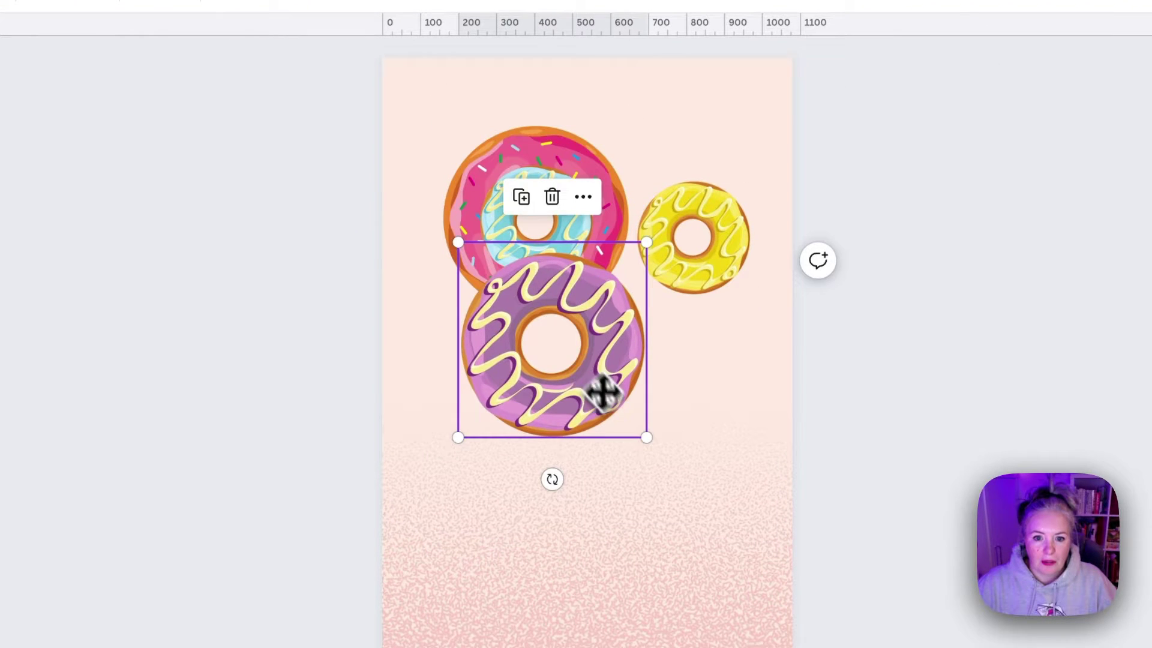
drag(642, 437, 593, 390)
drag(559, 342, 654, 385)
drag(707, 253, 646, 359)
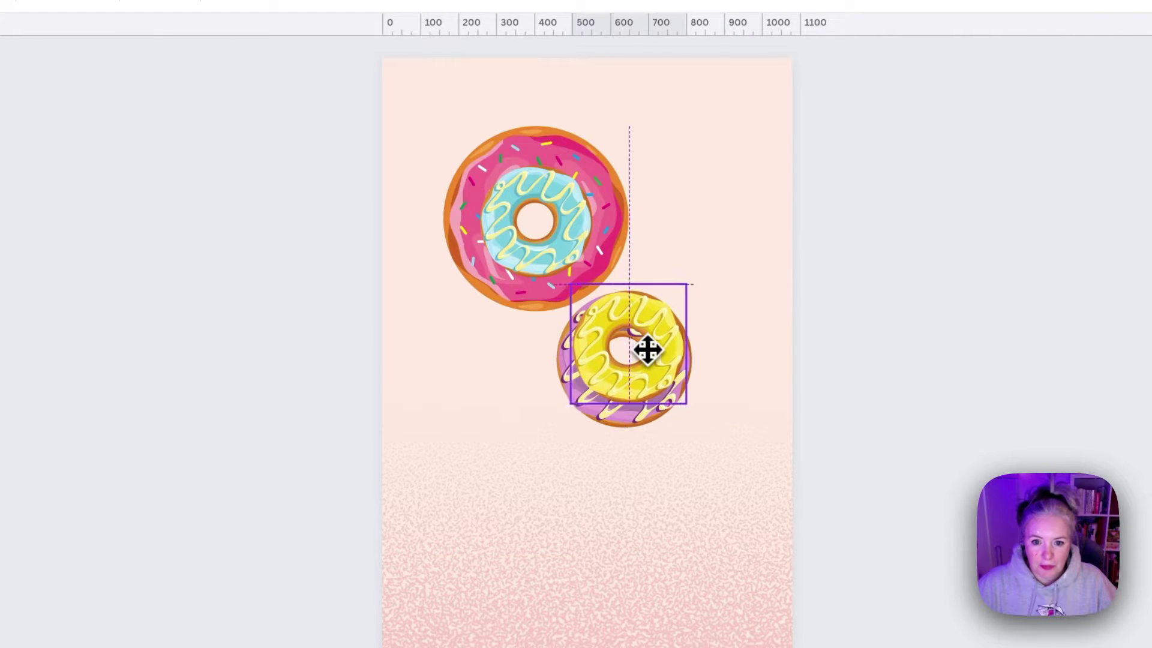
drag(571, 404, 546, 432)
Step: Set blue against purple, shrink pink to 354 wide, and tuck pink behind purple
drag(612, 360, 492, 366)
click(566, 218)
drag(565, 218, 670, 325)
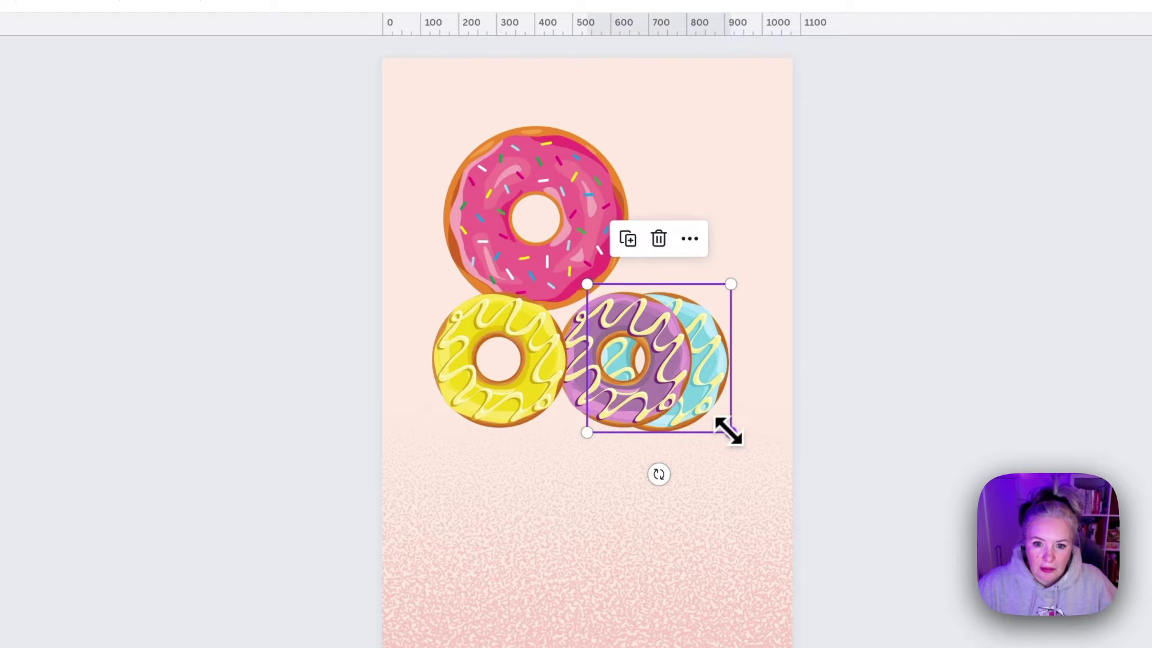
drag(729, 430, 725, 428)
drag(538, 186, 532, 355)
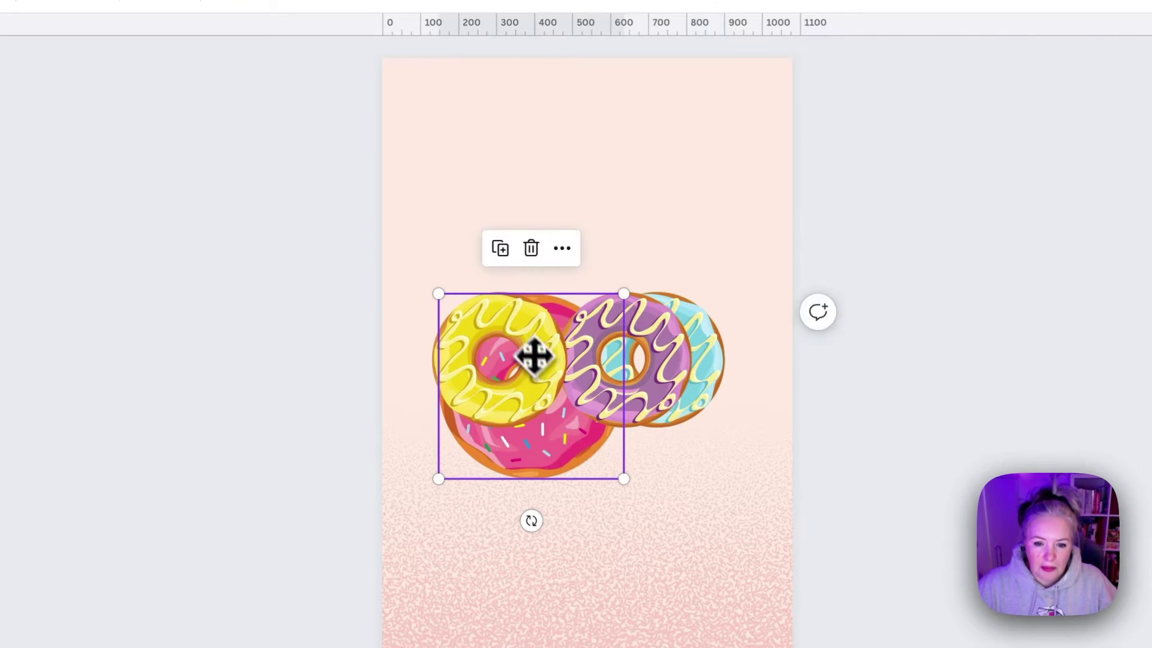
drag(622, 476, 573, 422)
drag(530, 373, 614, 344)
click(520, 226)
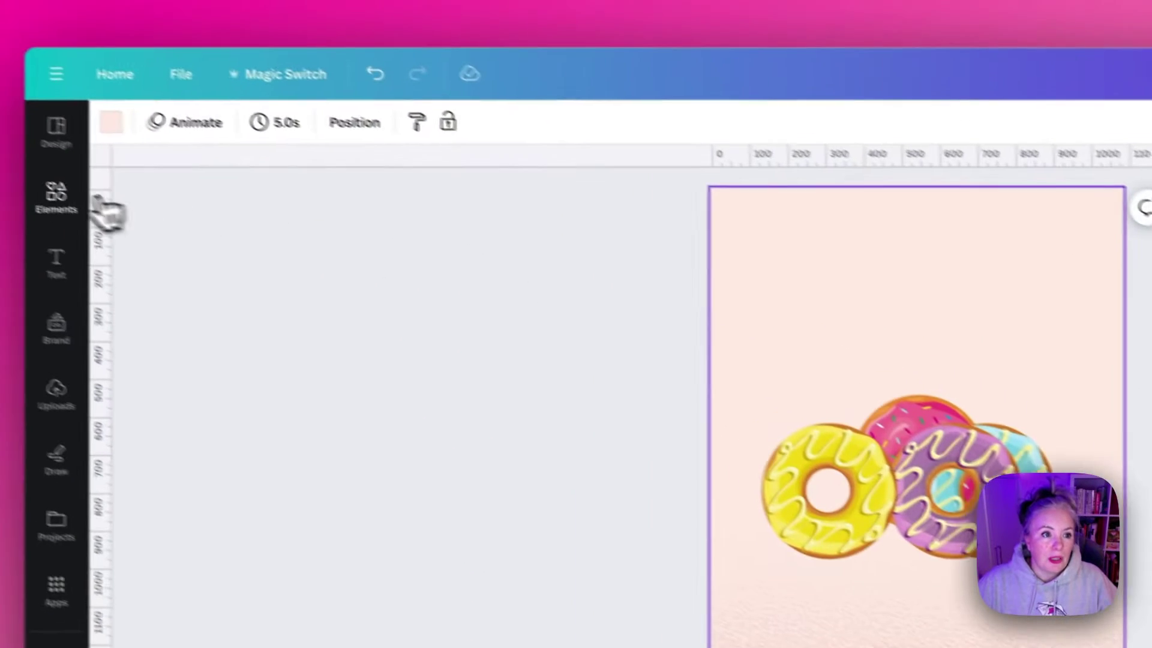
Step: Add a circle shape, enlarge it to 661×661 and colour it dark plum
click(96, 204)
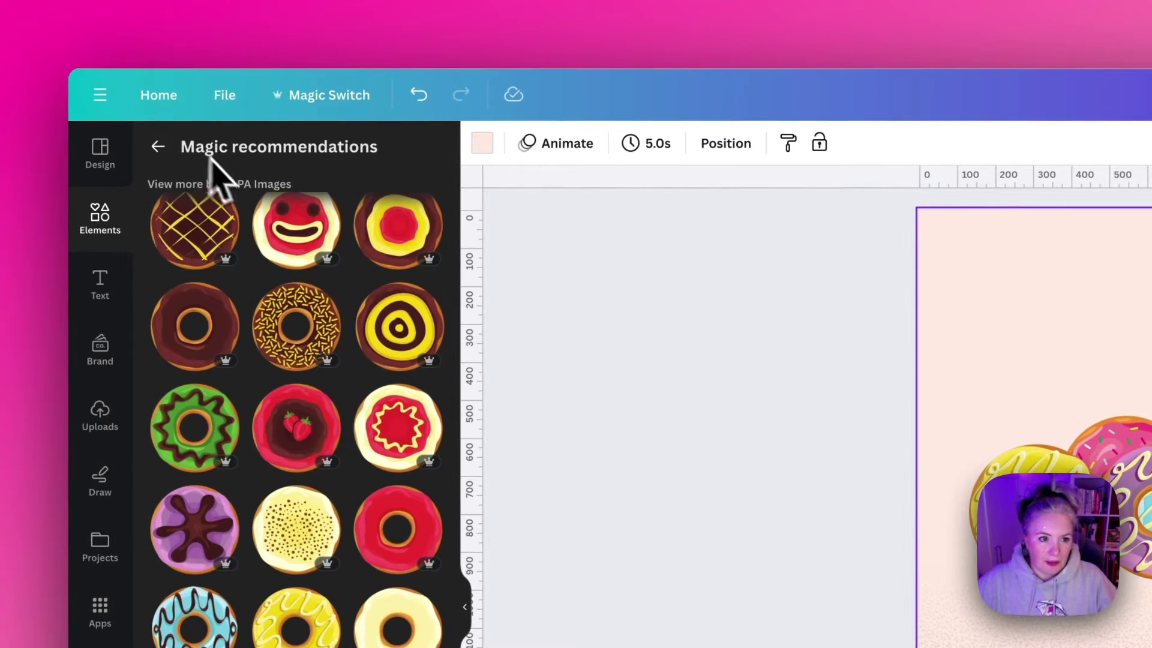
click(163, 149)
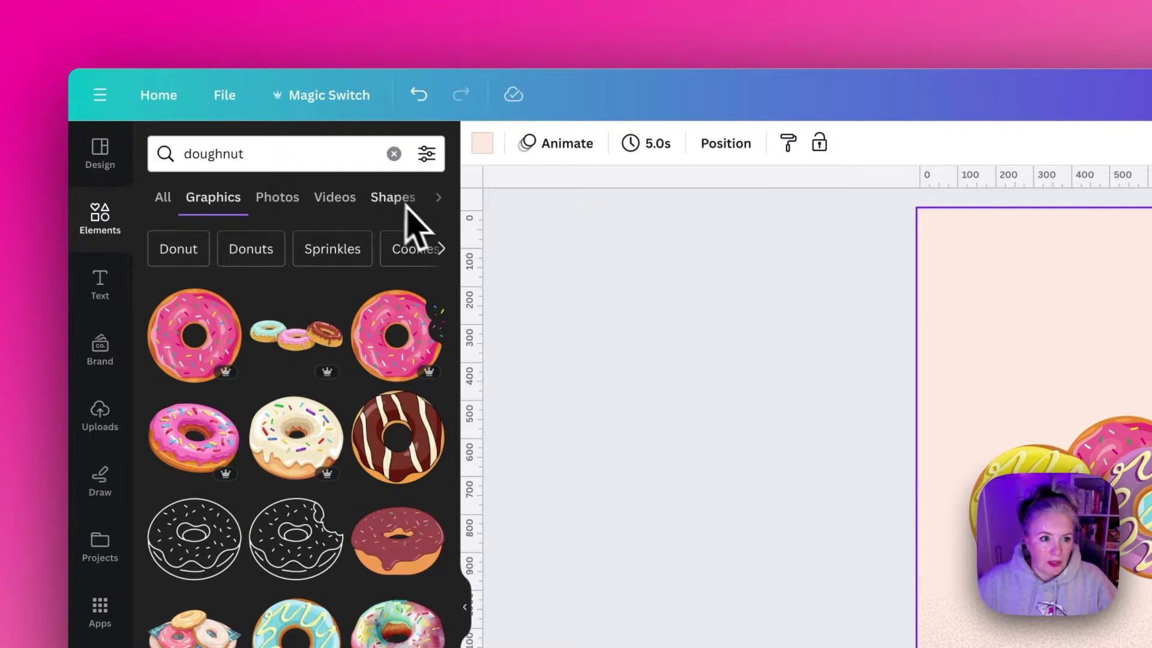
click(394, 154)
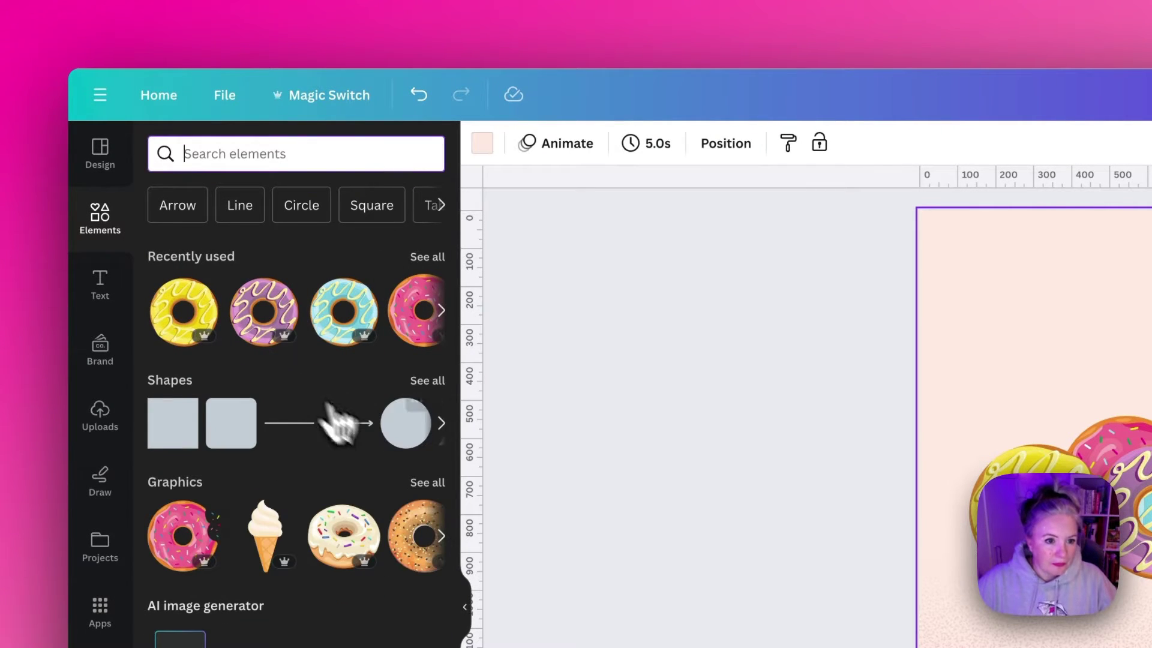
click(391, 442)
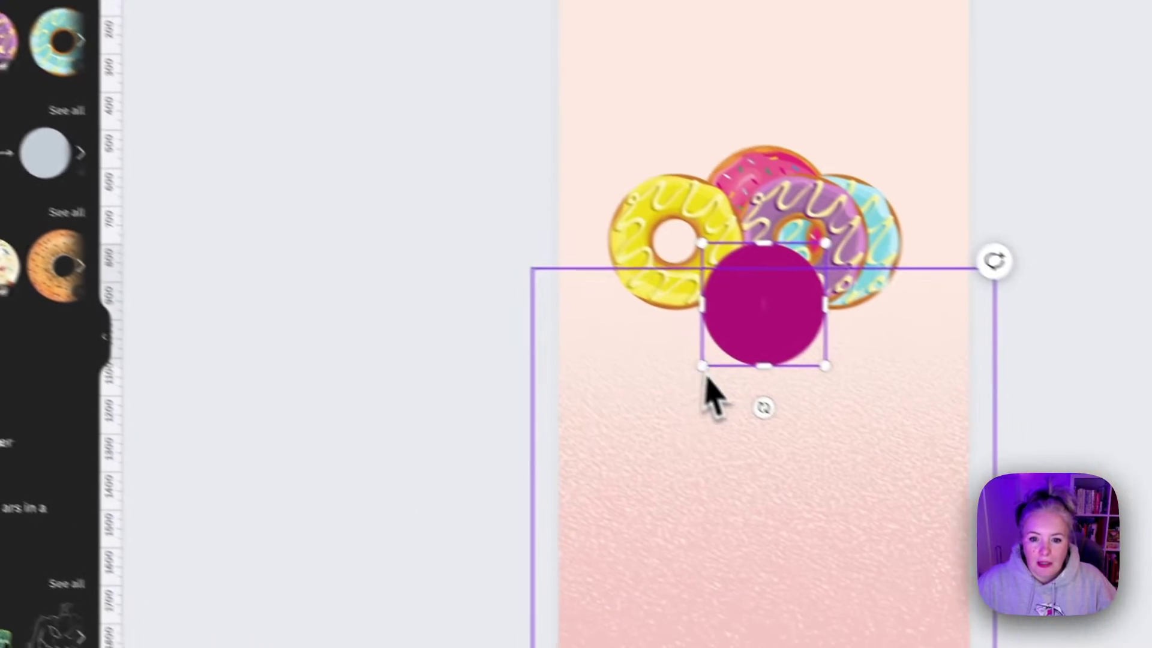
drag(1062, 635, 930, 647)
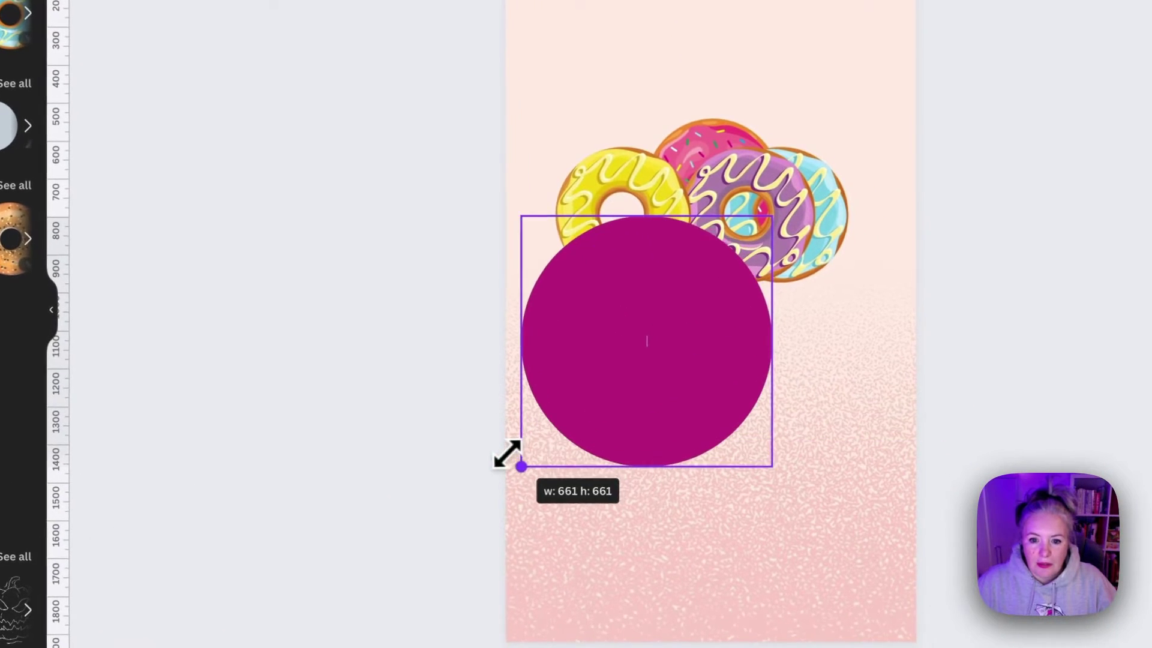
drag(612, 394, 694, 46)
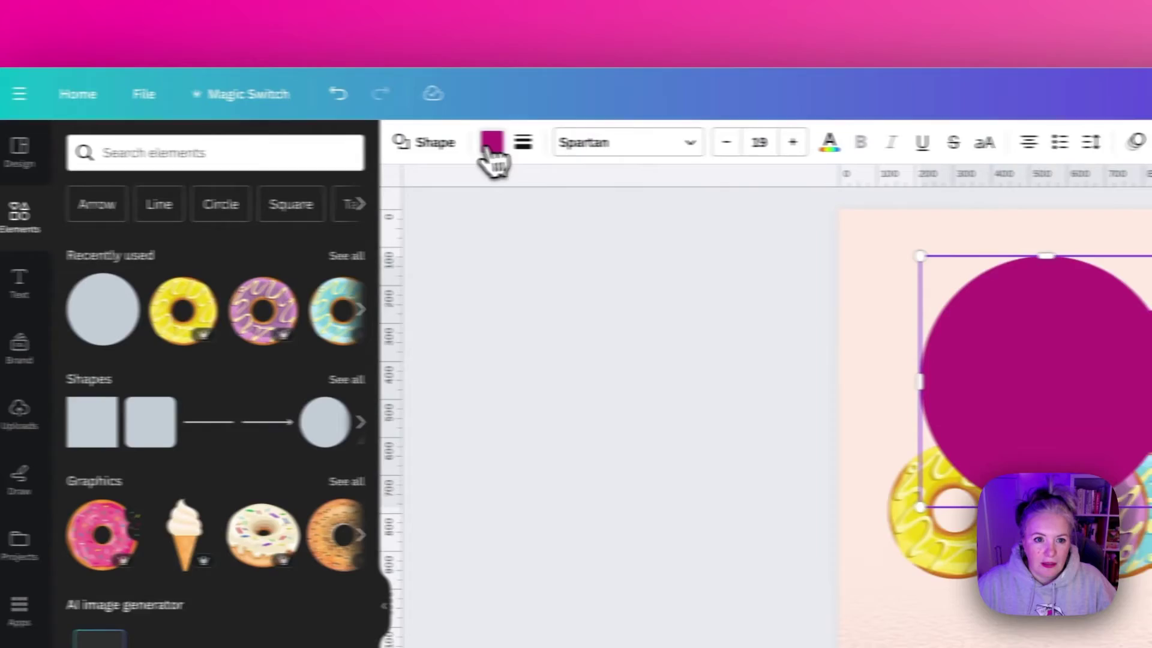
click(492, 155)
click(96, 535)
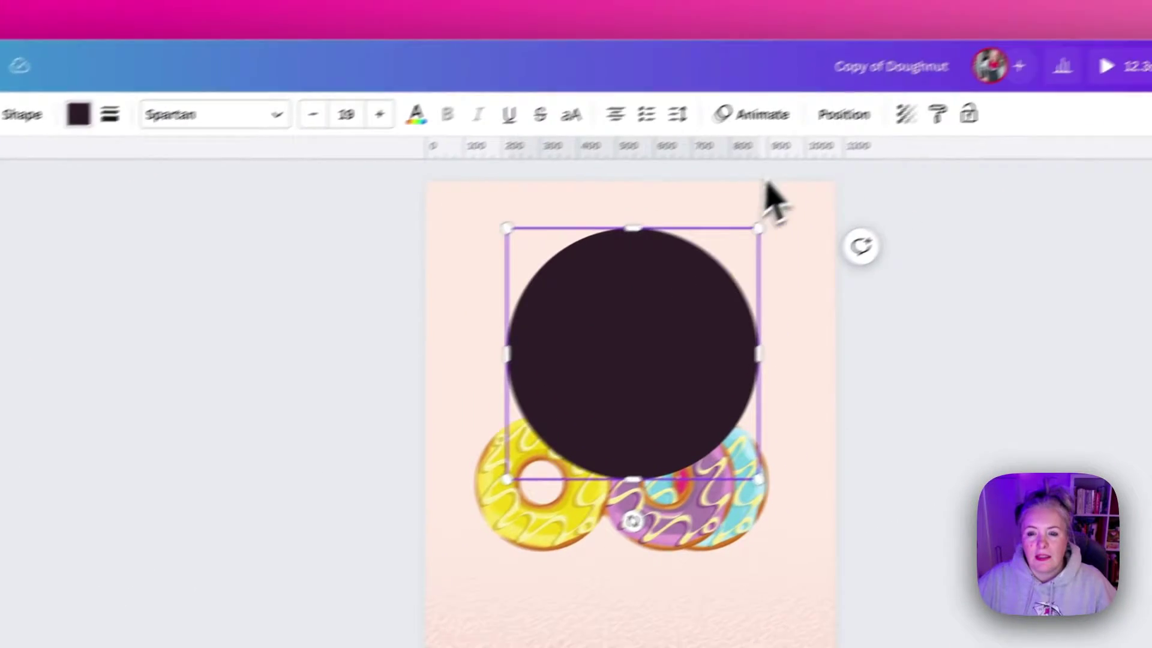
Step: Use the Layers list to send the dark circle behind the doughnut layers
click(844, 116)
click(239, 144)
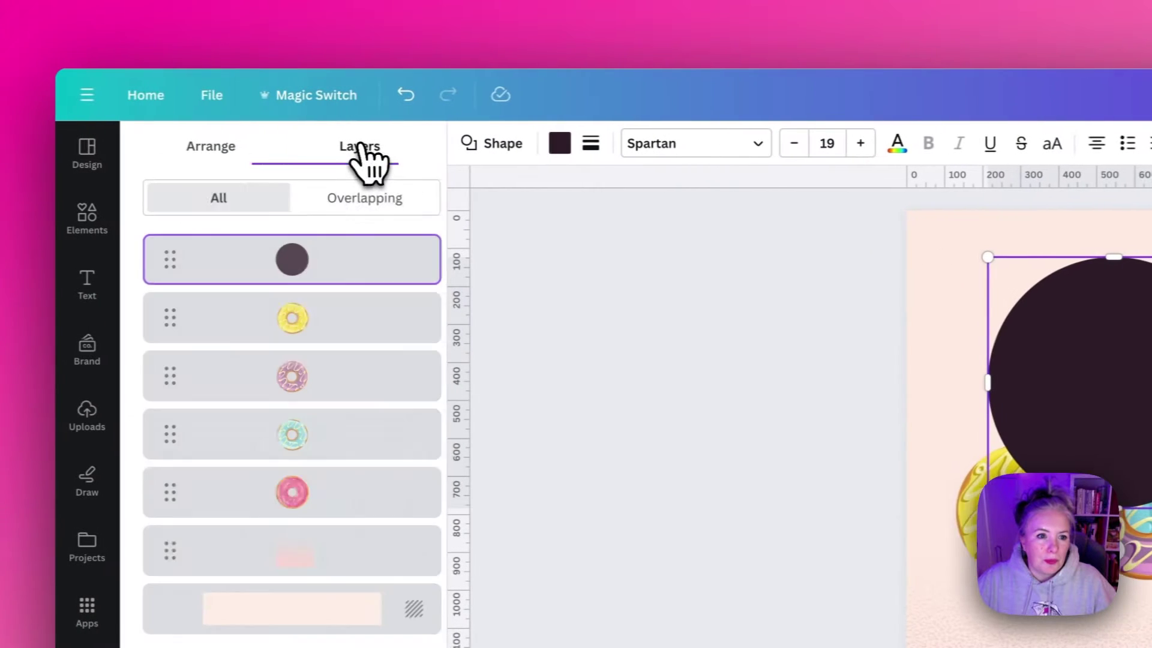
drag(334, 268, 342, 513)
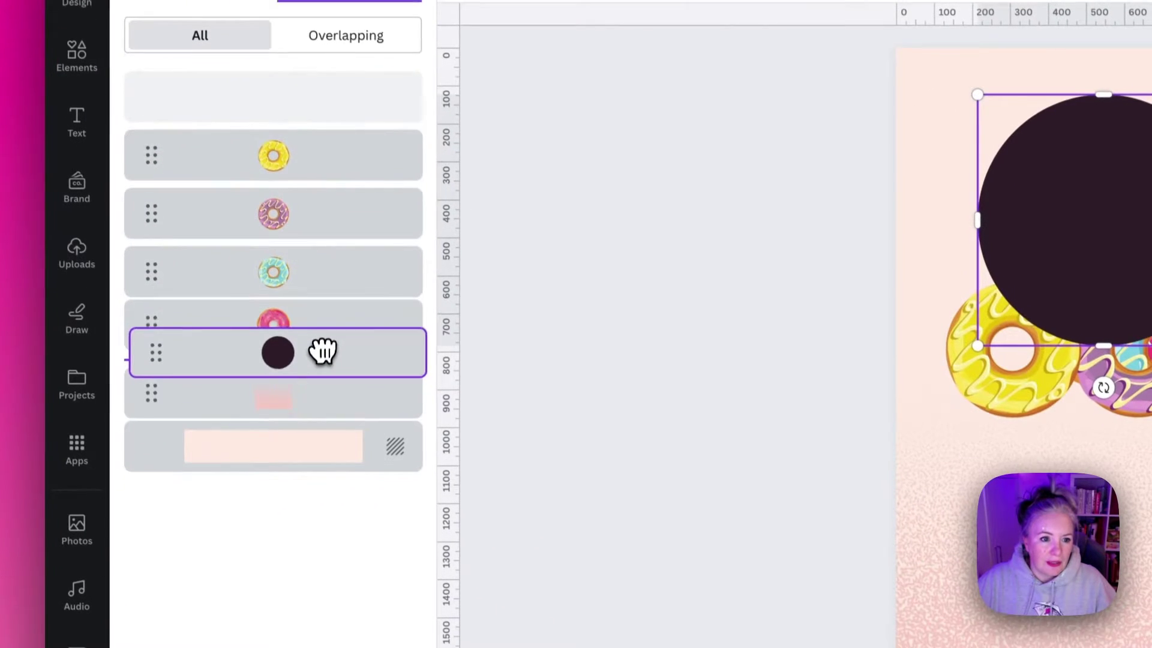
drag(323, 351, 317, 336)
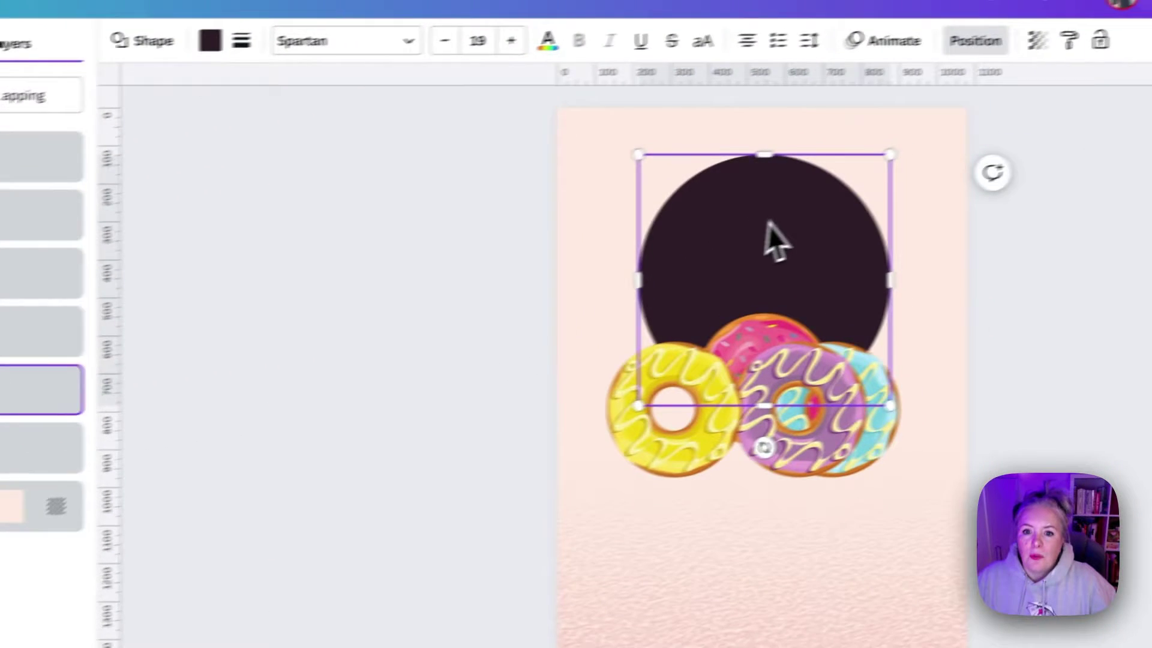
Step: Centre the dark circle, then put yellow on top, purple below, blue right, pink left
drag(658, 411, 717, 210)
click(610, 438)
click(726, 442)
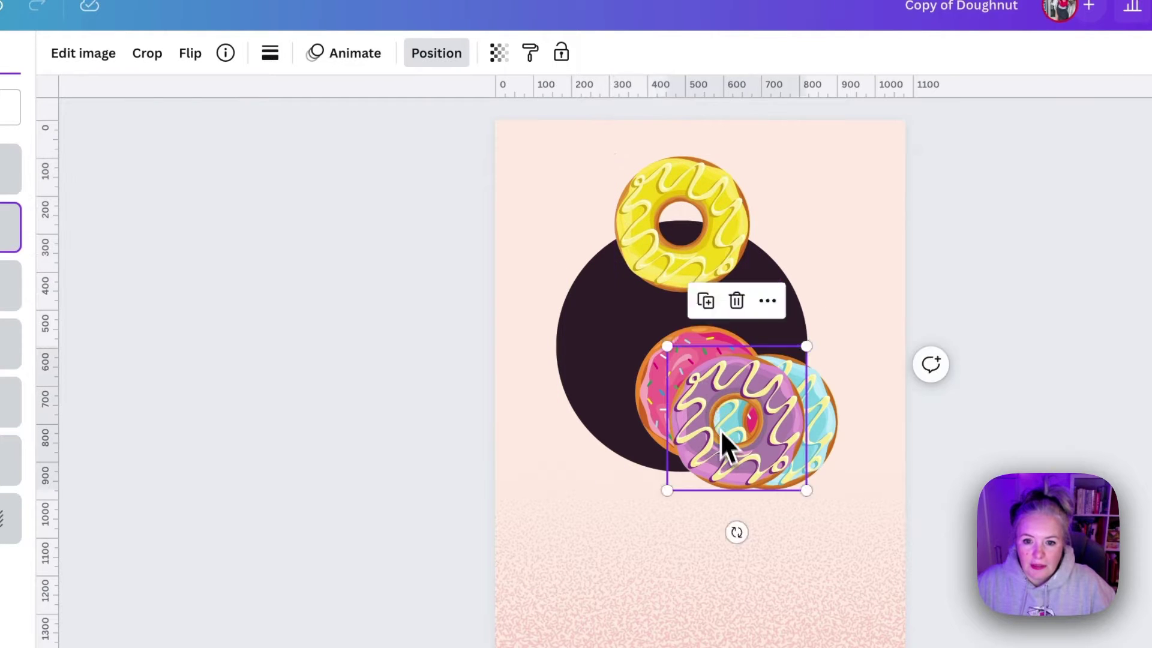
drag(726, 442, 674, 459)
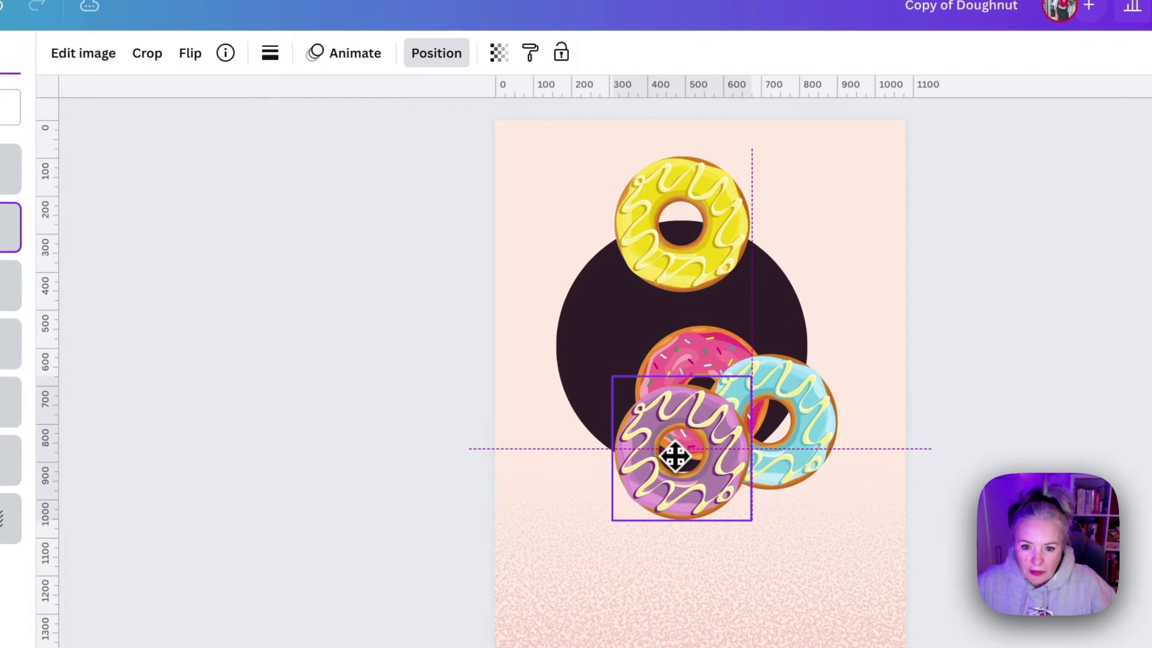
drag(806, 400, 879, 329)
drag(740, 385, 614, 330)
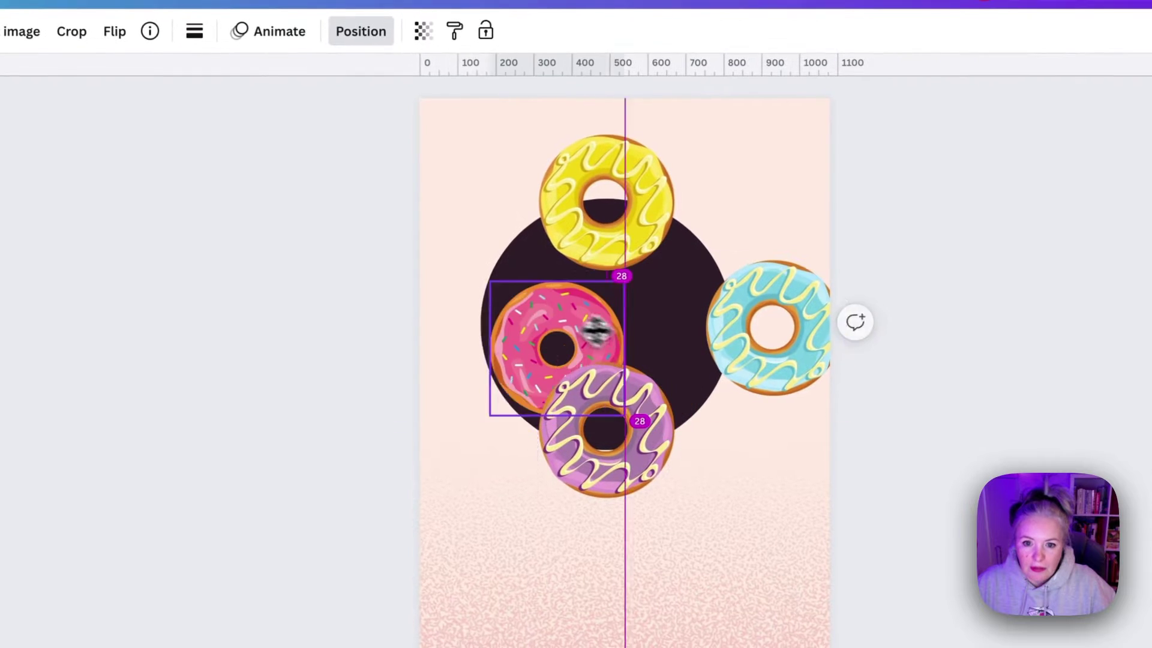
Step: Fine-tune the pink, blue and purple doughnuts, then re-centre the circle and yellow doughnut
drag(538, 307, 530, 301)
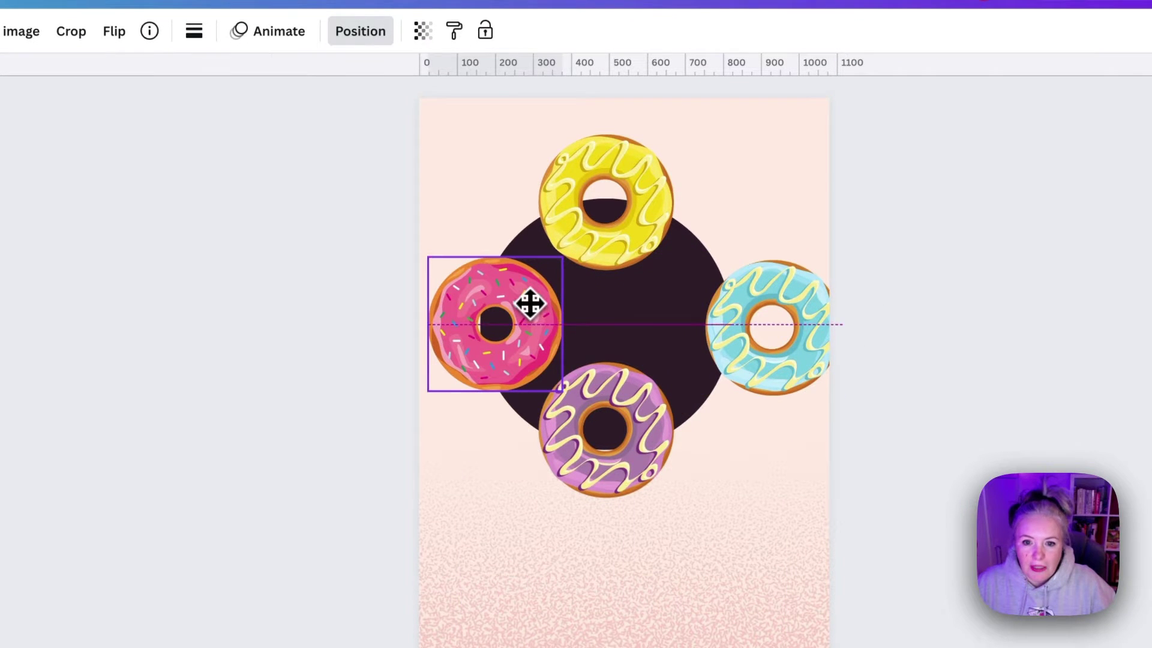
drag(743, 335, 702, 331)
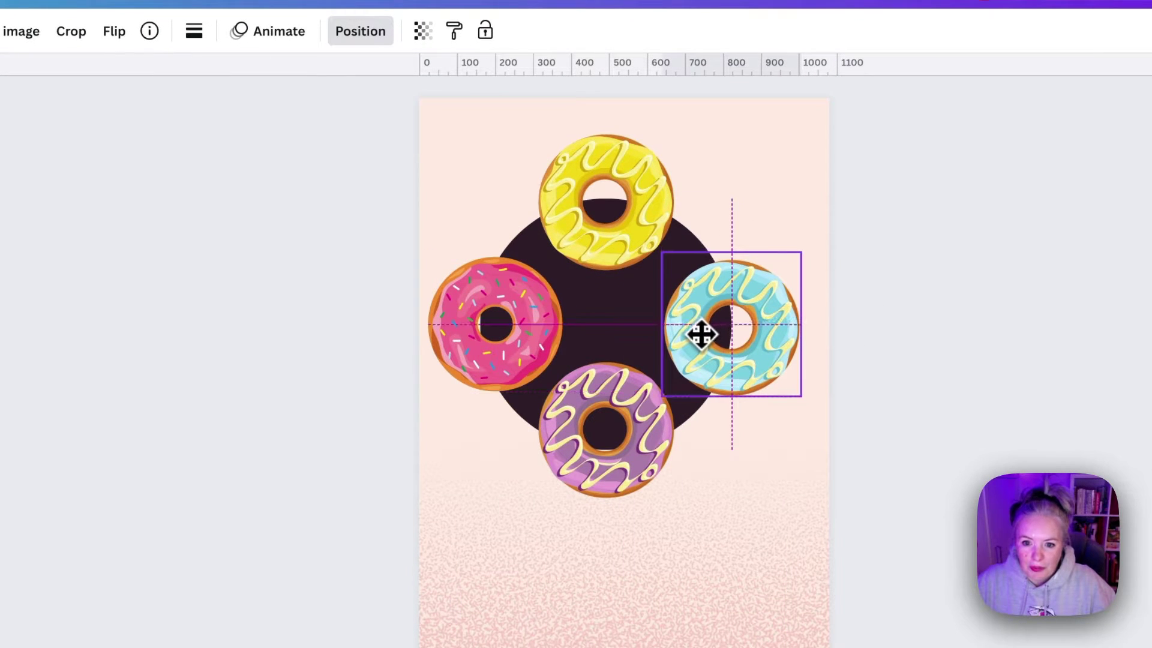
drag(643, 420, 656, 425)
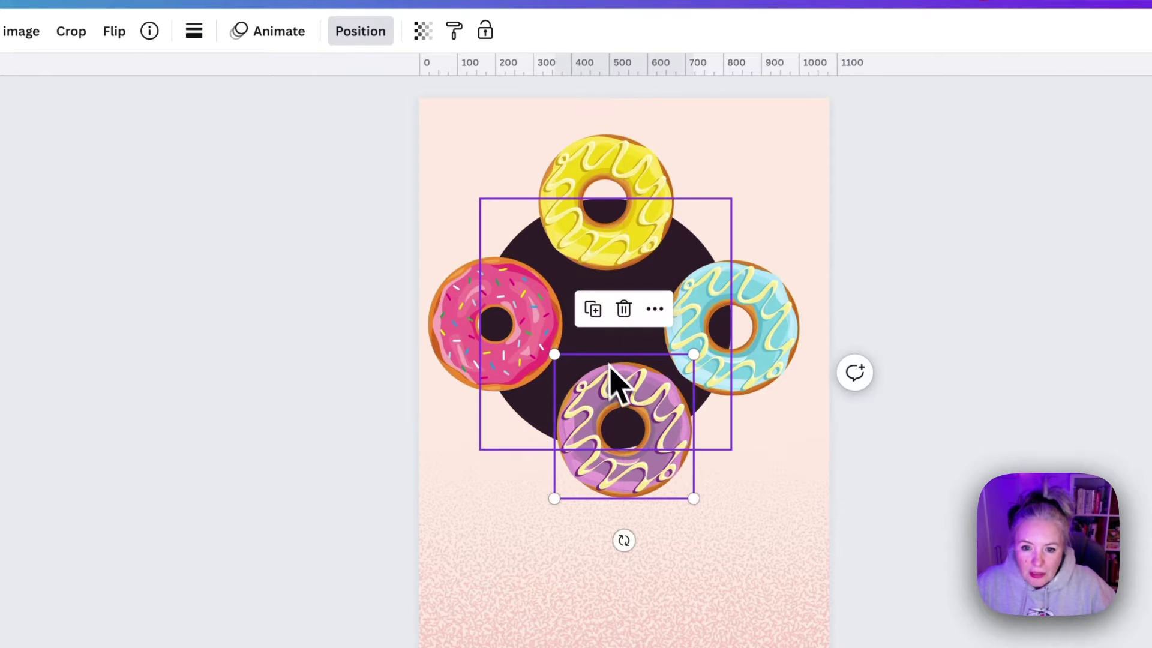
drag(600, 351, 615, 351)
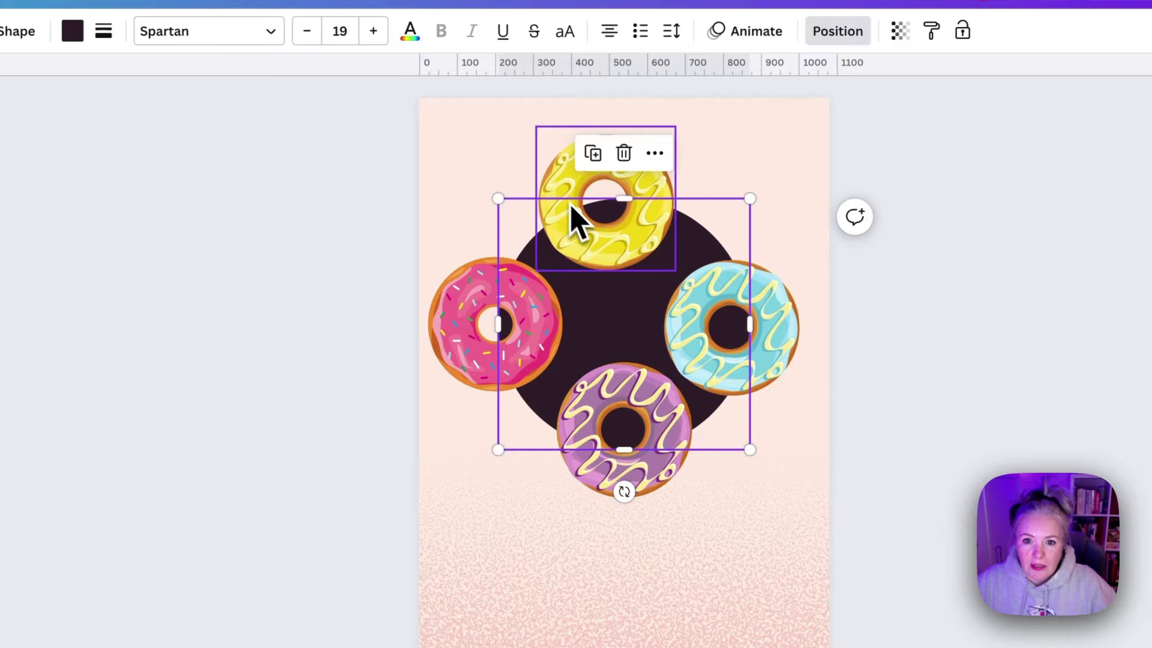
drag(572, 218, 574, 191)
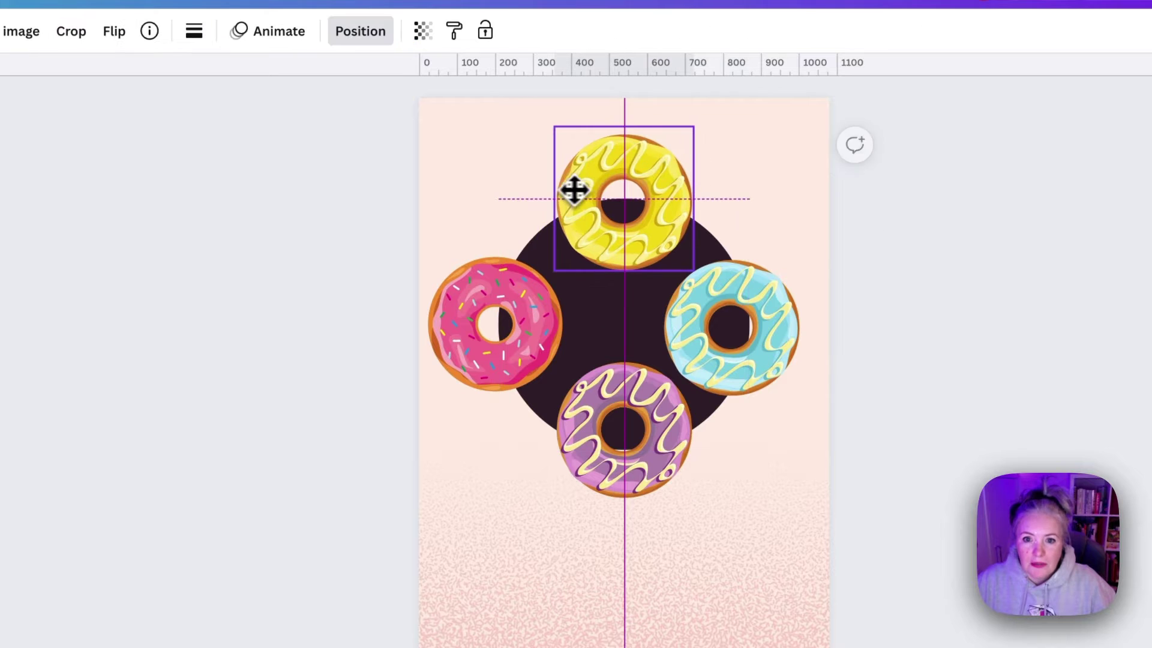
Step: Enlarge the whole doughnut-and-circle arrangement, then nudge the pink and blue doughnuts up
shift+click(693, 360)
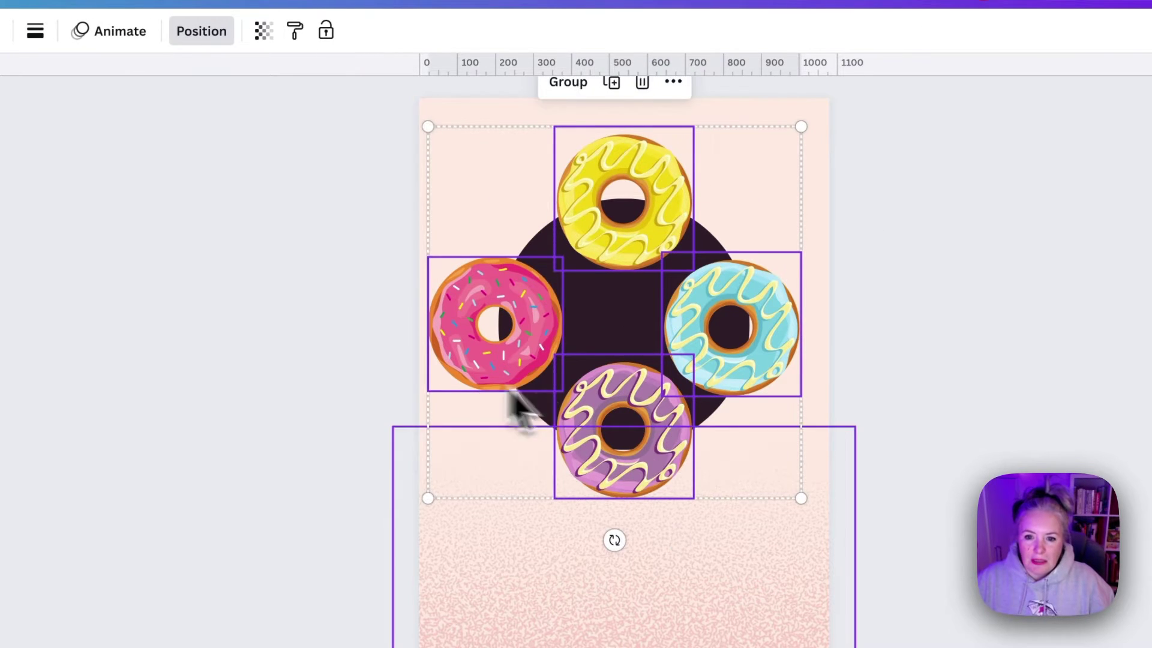
drag(800, 499, 830, 525)
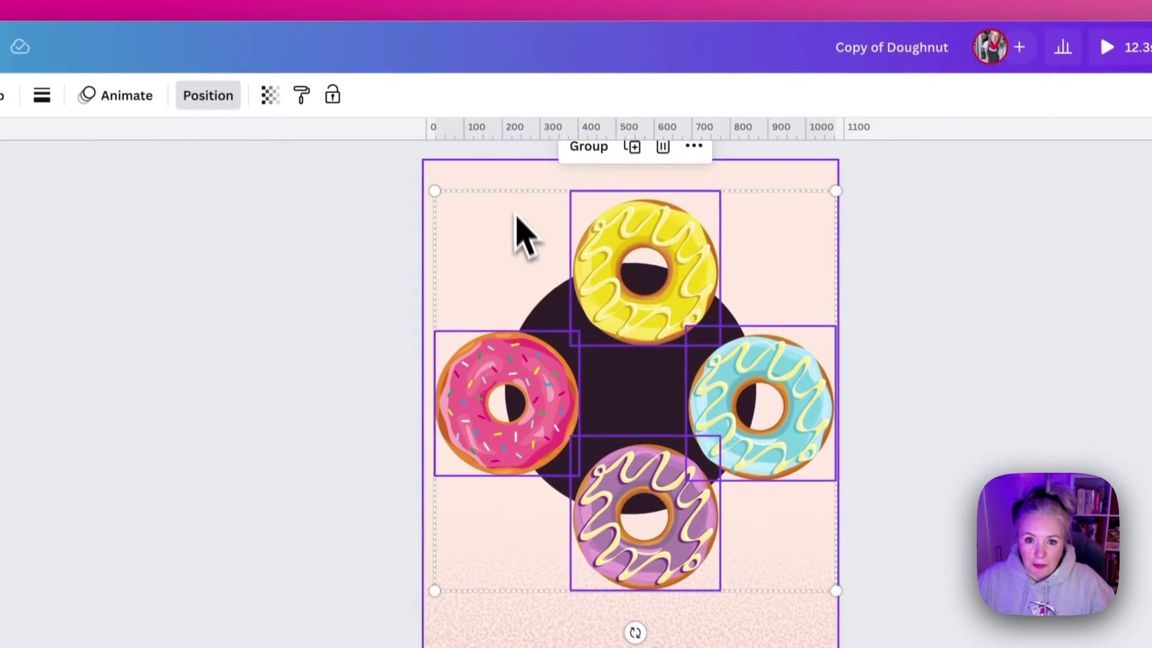
click(515, 206)
drag(548, 404, 560, 388)
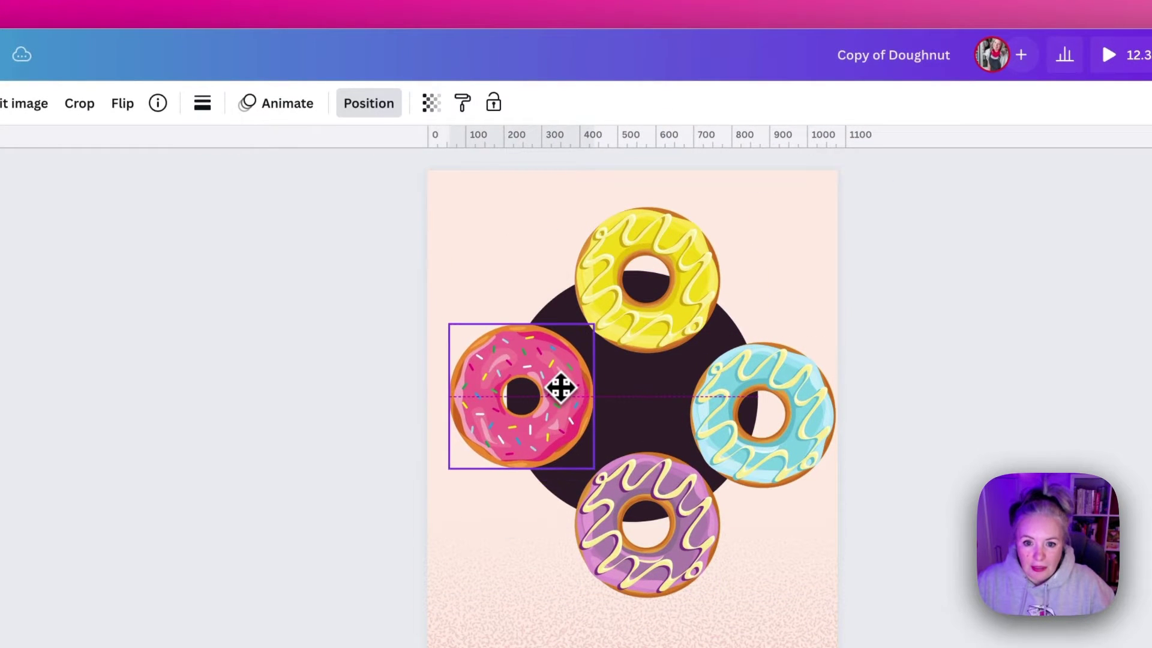
click(710, 432)
drag(710, 432, 715, 401)
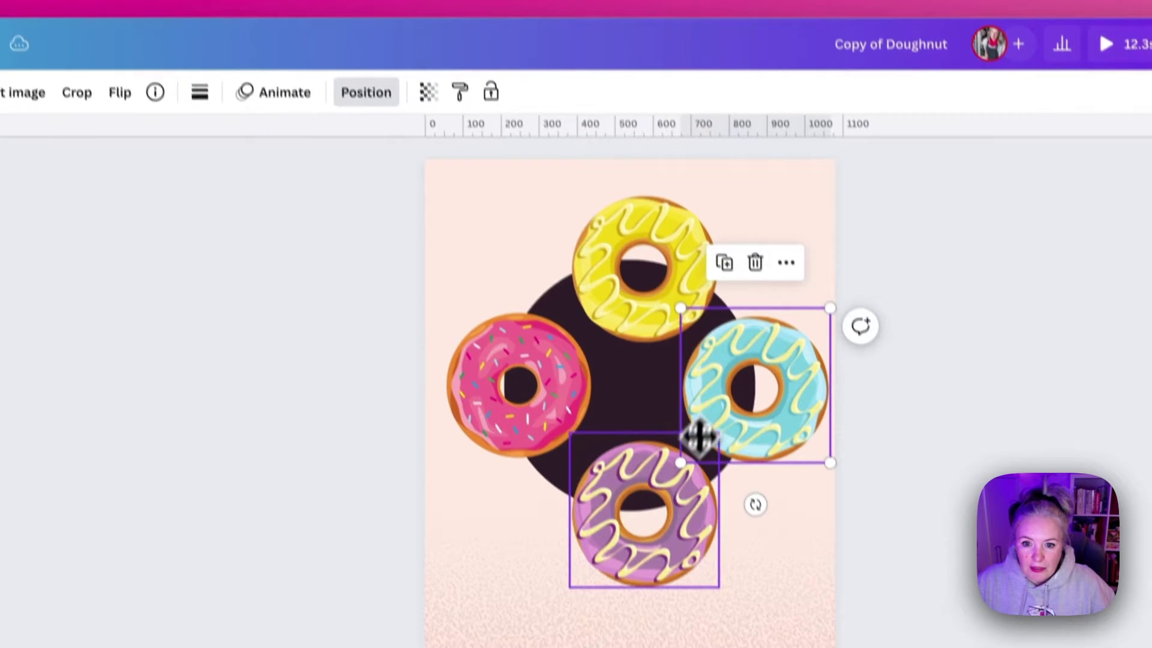
Step: Tuck purple closer under the circle, re-centre yellow, and move blue slightly inward
drag(689, 551, 689, 540)
drag(672, 476, 660, 455)
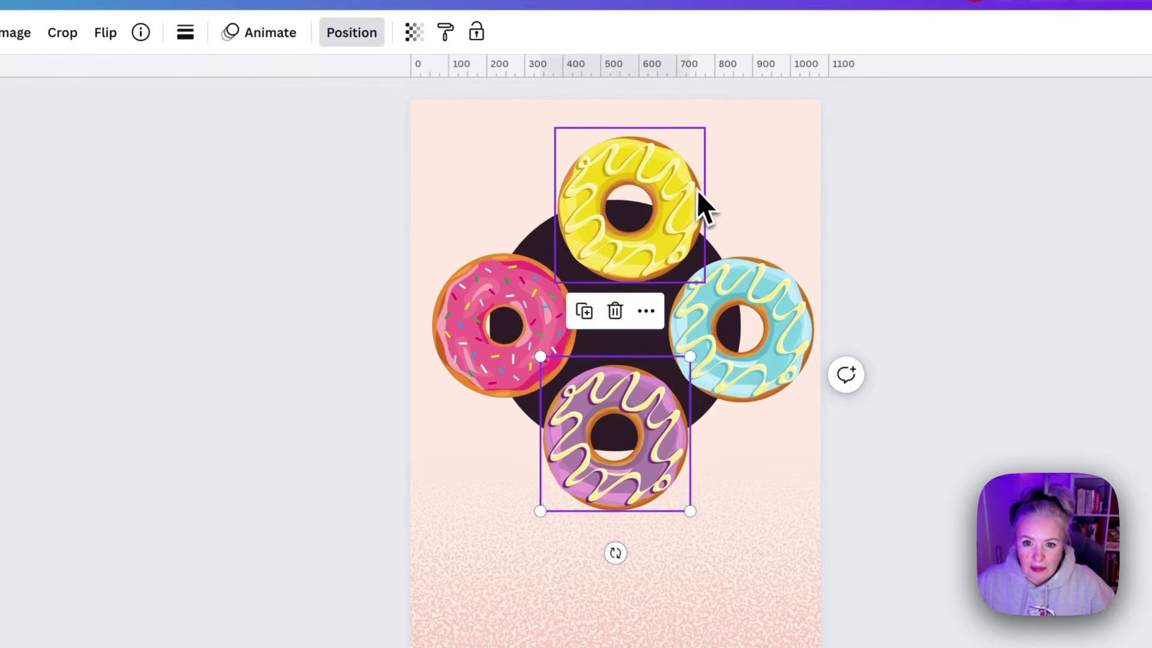
mouse_move(703, 204)
mouse_down()
mouse_move(684, 188)
mouse_move(694, 198)
mouse_move(683, 198)
mouse_up()
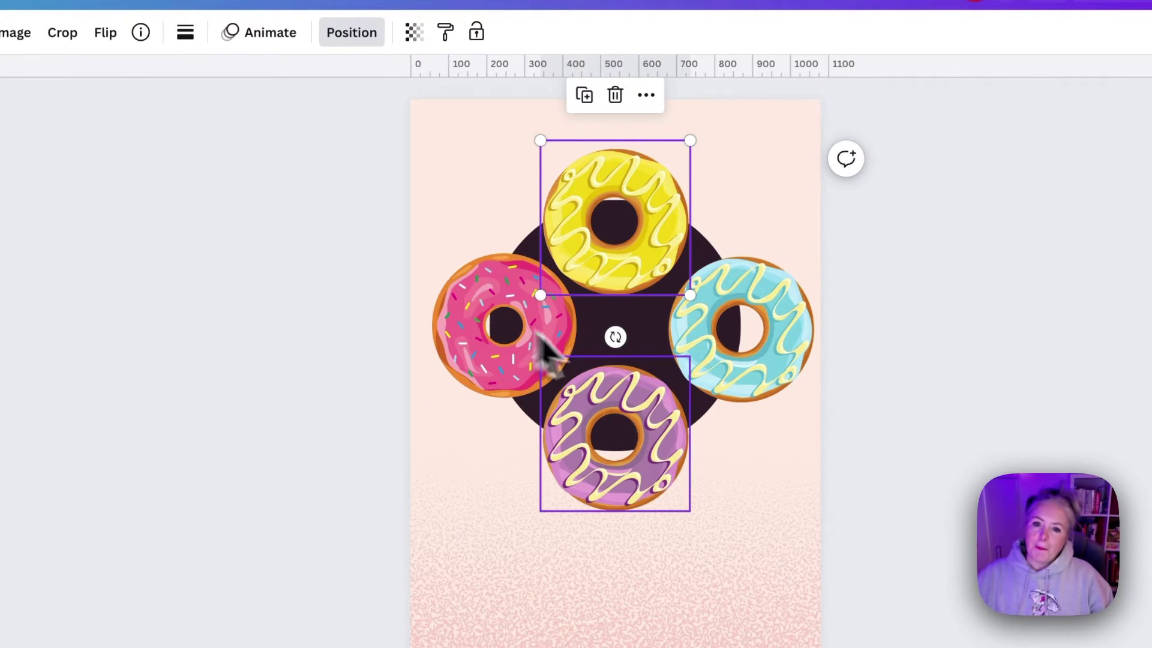
drag(674, 456, 675, 465)
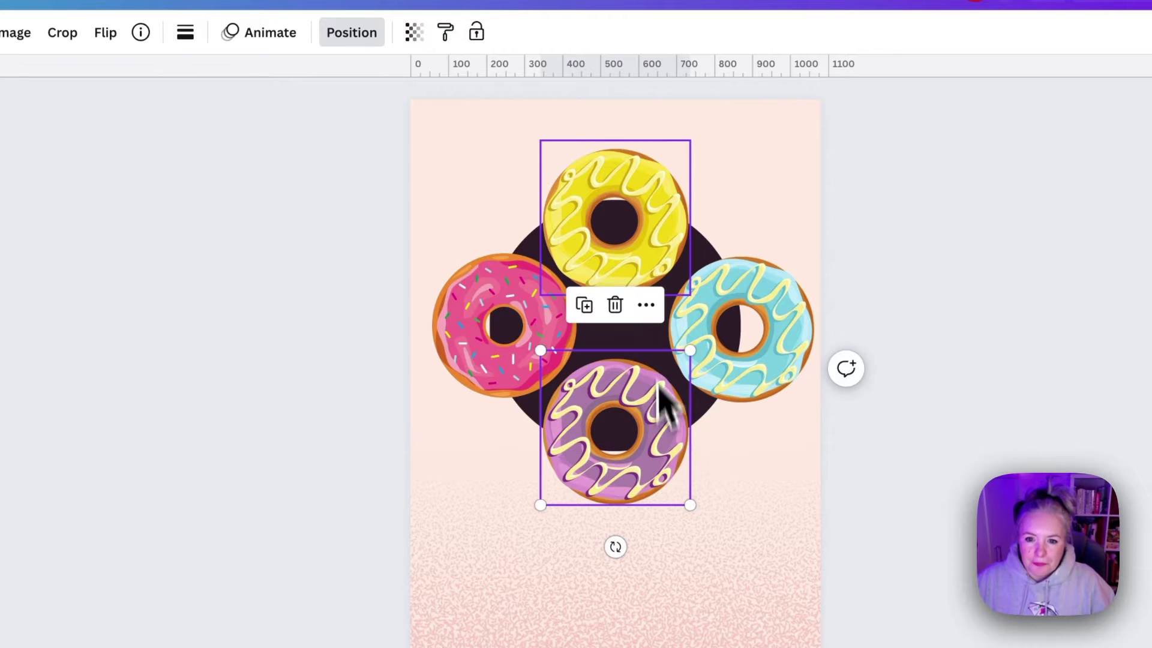
click(640, 225)
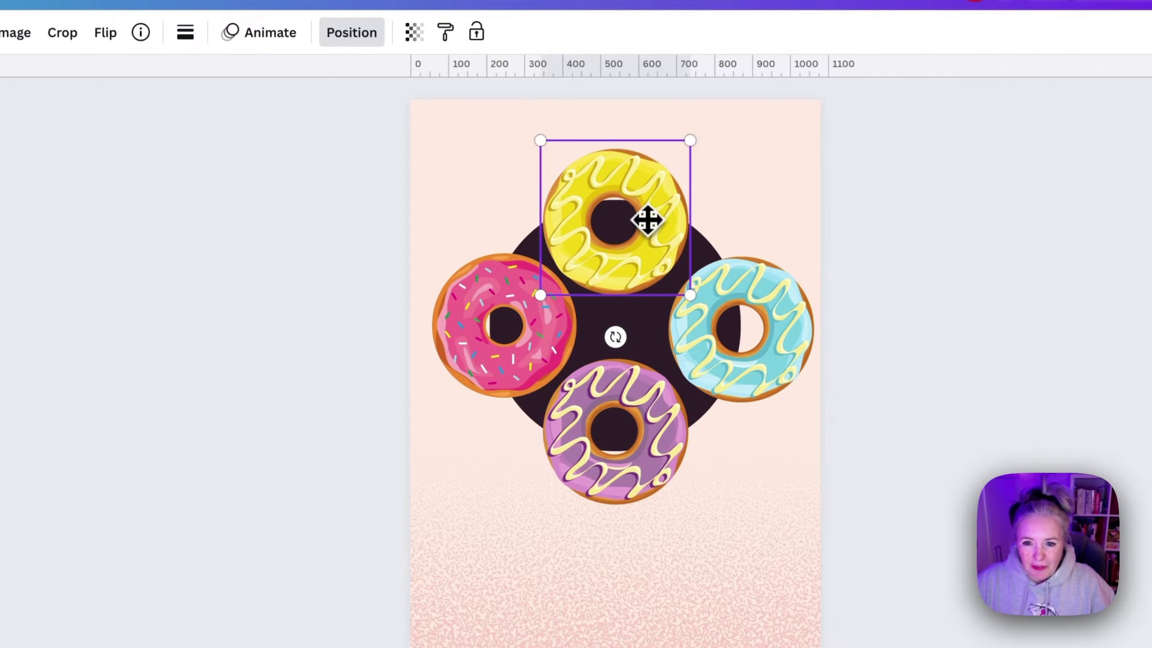
click(743, 324)
drag(743, 324, 751, 313)
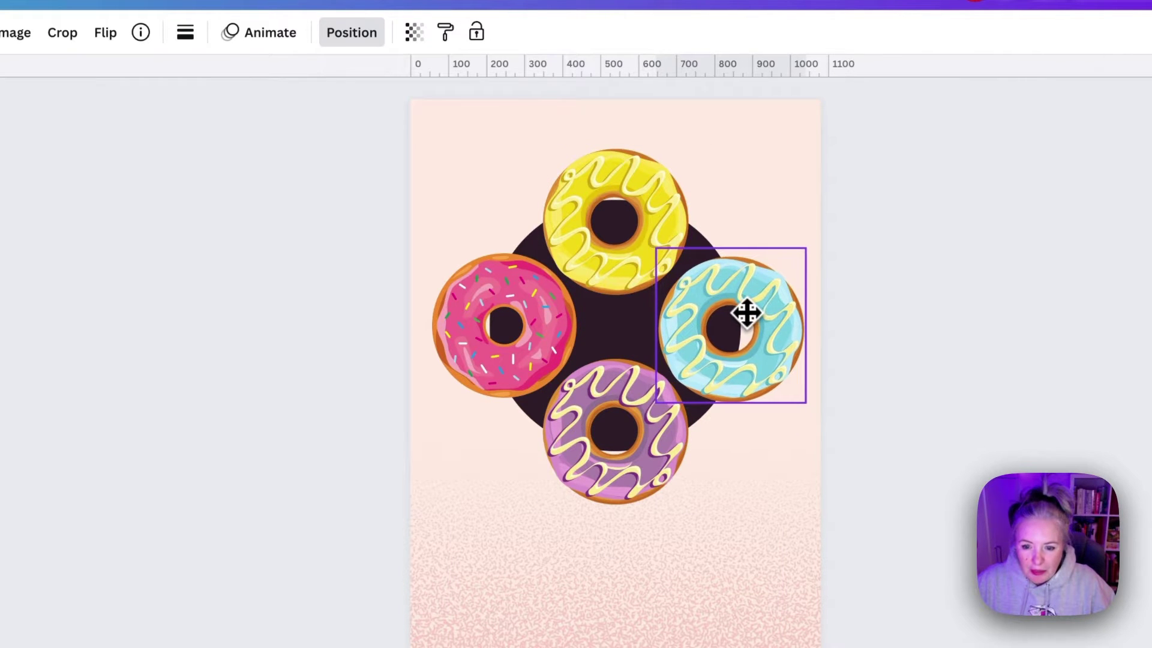
click(560, 342)
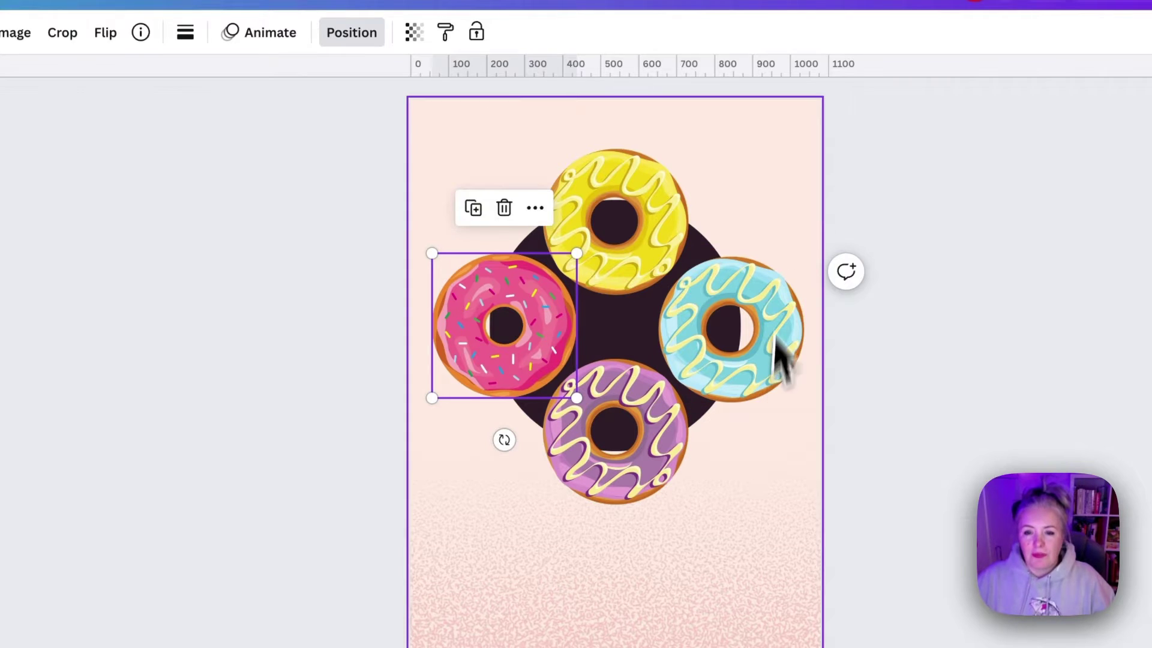
click(758, 179)
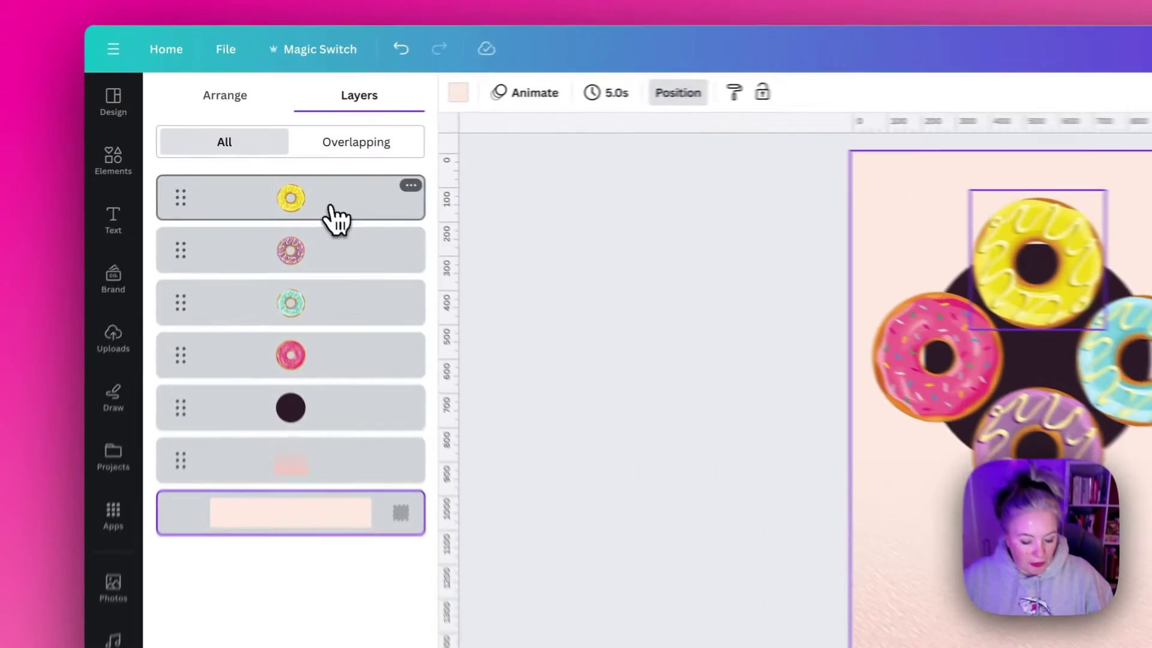
Step: Select the four doughnut layers and the dark circle in Layers and group them
click(292, 177)
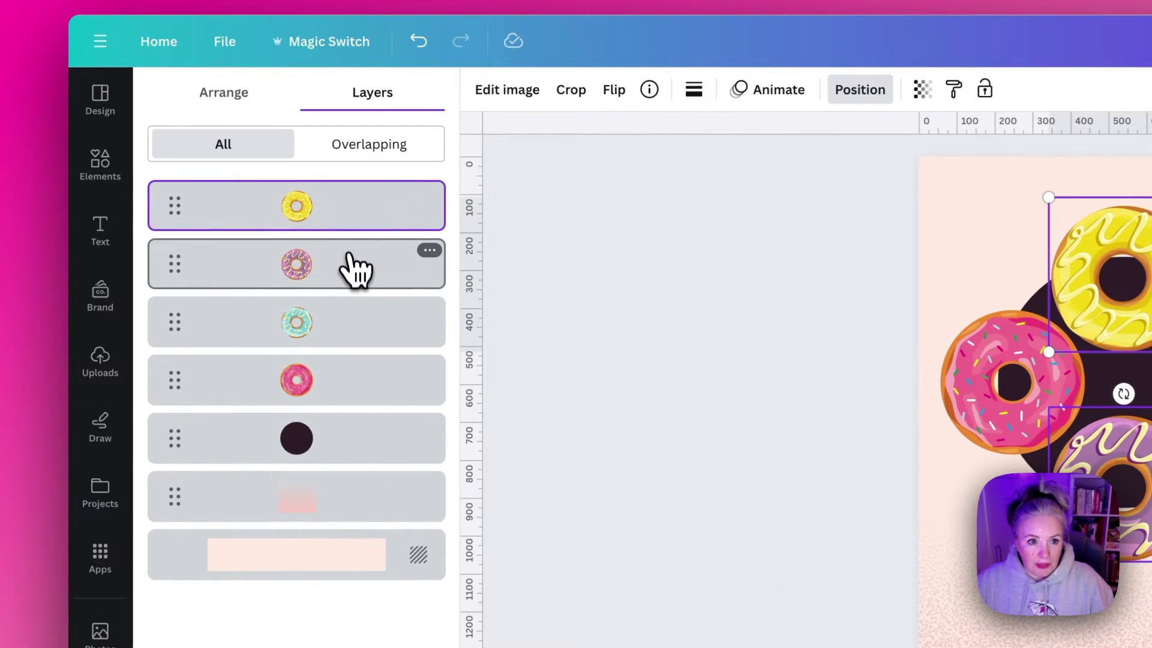
shift+click(293, 192)
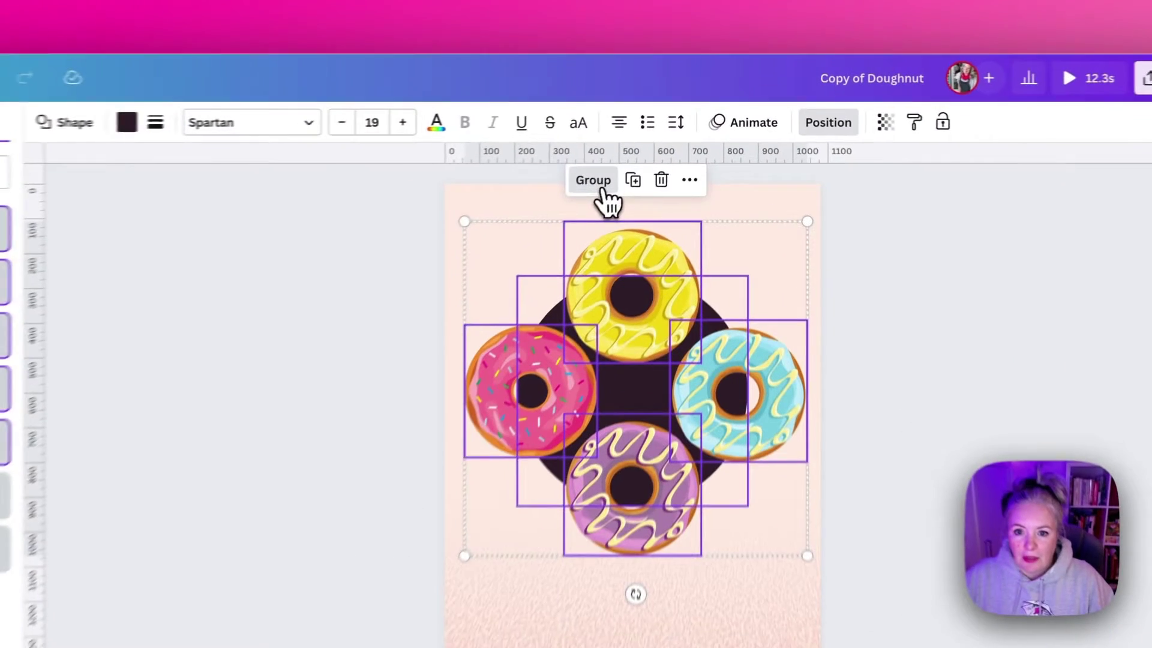
click(659, 138)
mouse_move(579, 383)
mouse_down()
mouse_move(620, 425)
mouse_move(587, 381)
mouse_move(641, 348)
mouse_move(552, 382)
mouse_move(584, 378)
mouse_up()
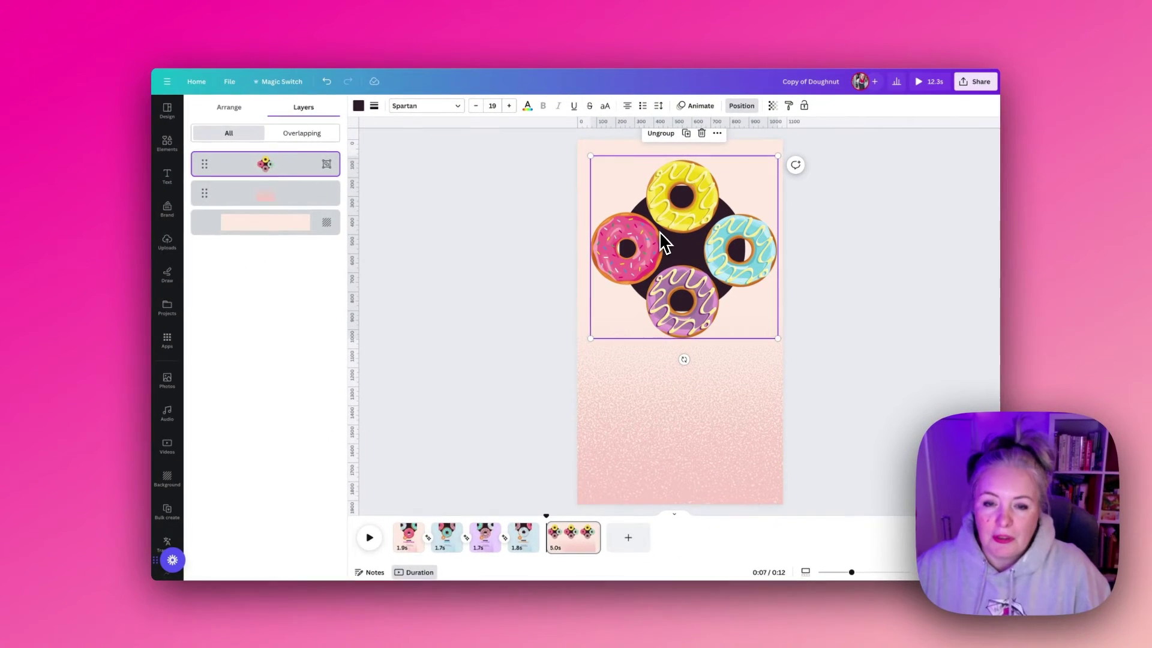
Step: Enlarge the doughnut ring well past the page edges and centre it on the page
drag(778, 338, 909, 442)
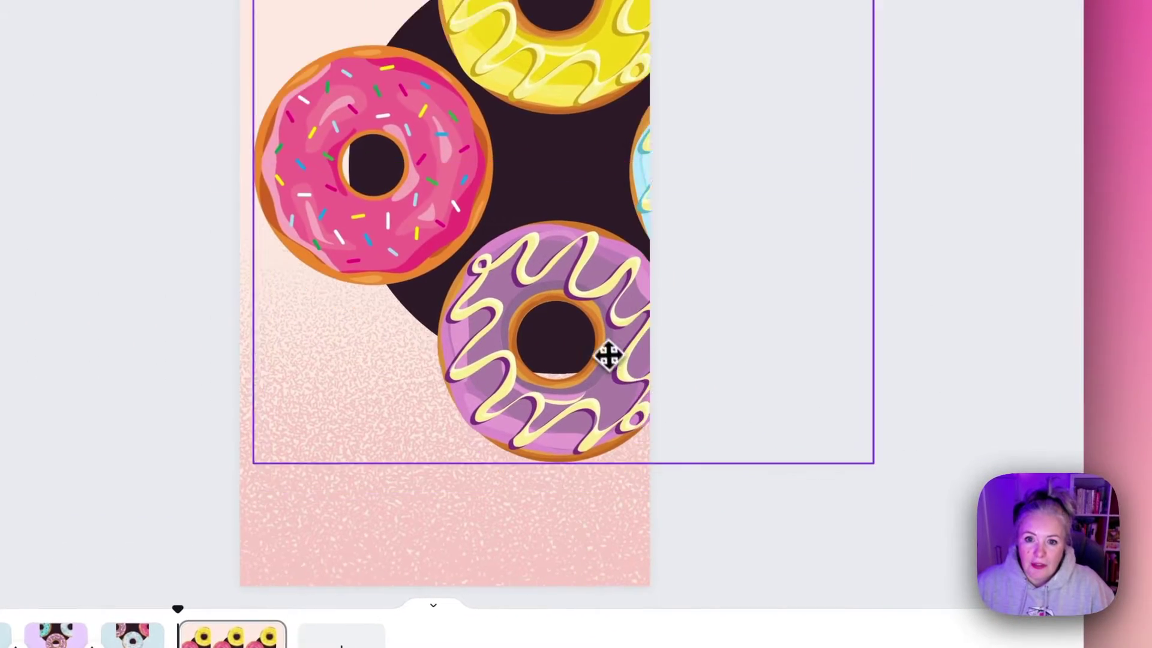
drag(608, 356, 497, 31)
drag(772, 248, 773, 261)
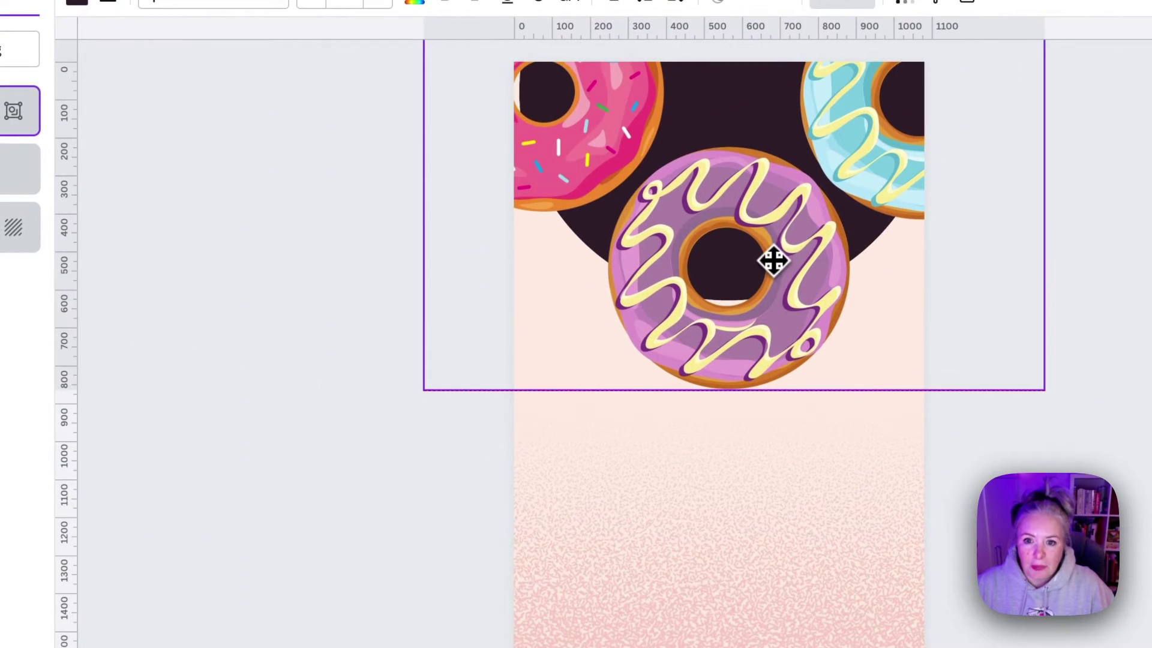
drag(424, 389, 386, 417)
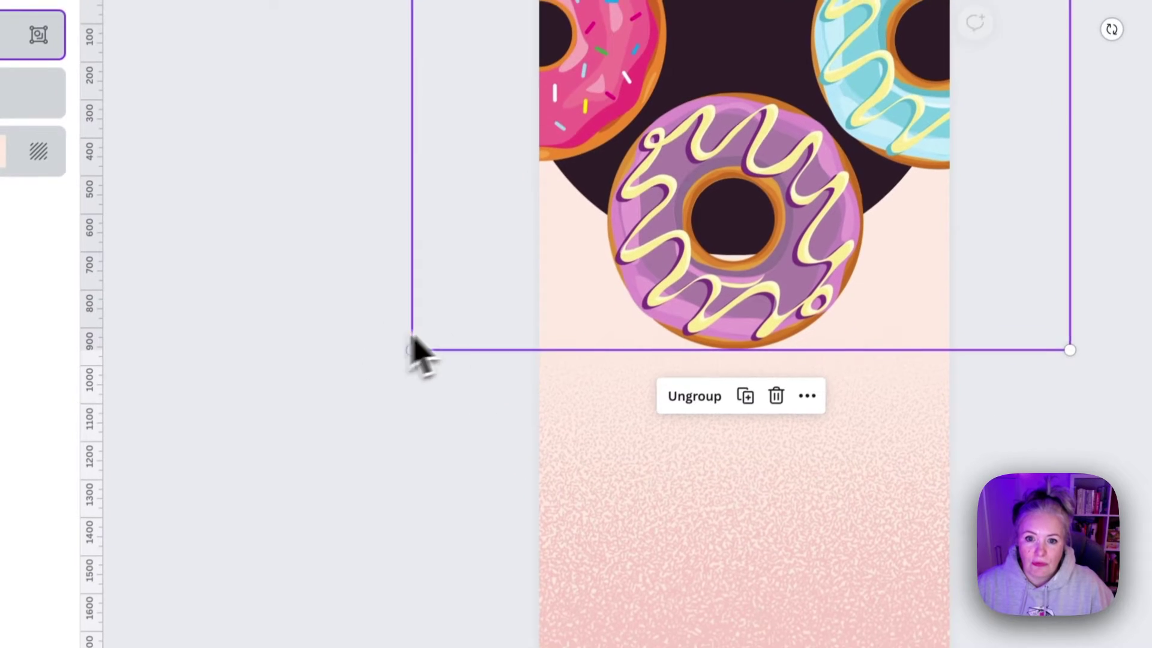
drag(750, 300, 764, 277)
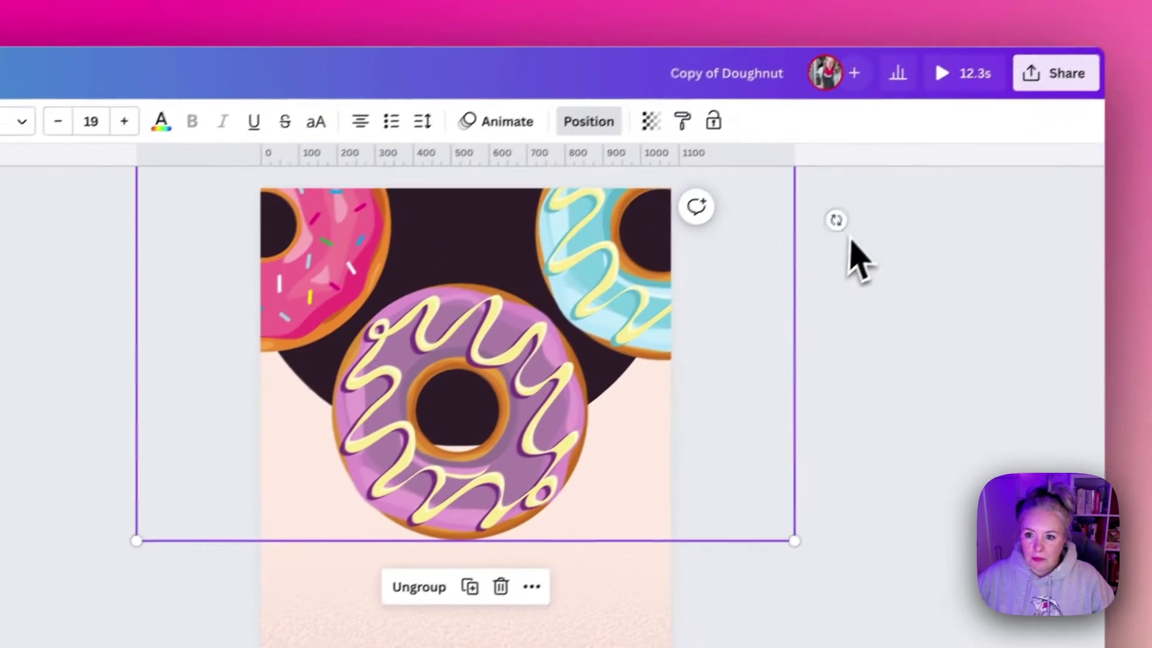
Step: Rotate the doughnut ring to -90° and snap it back to the page centre
drag(1118, 8, 830, 0)
drag(570, 96, 506, 103)
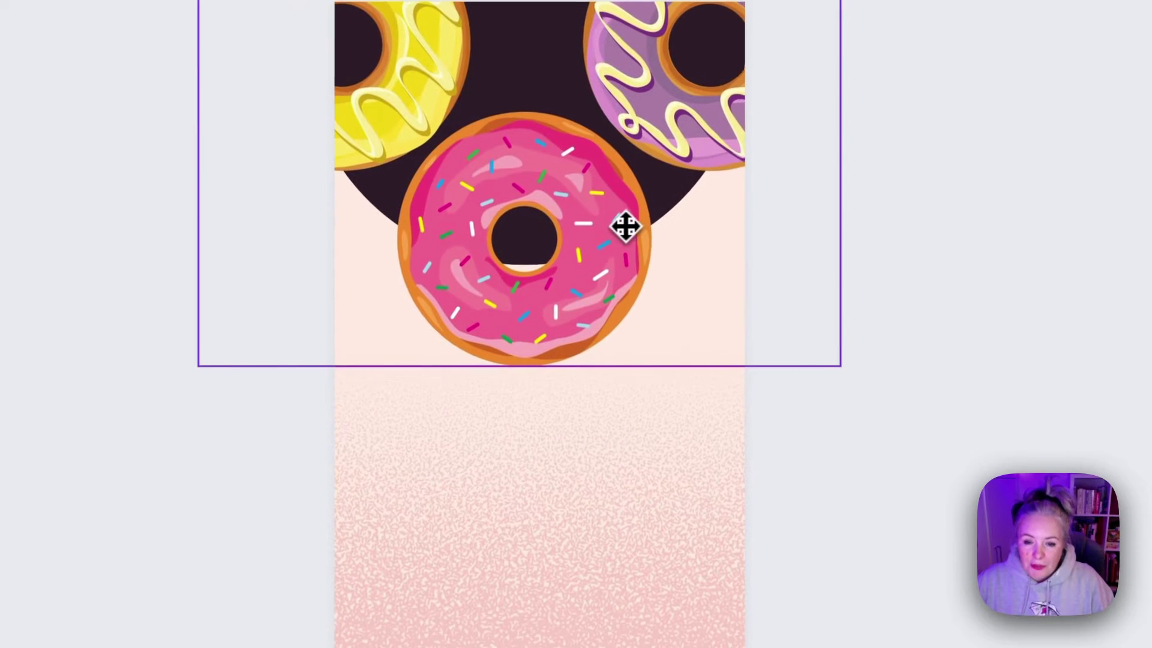
drag(625, 226, 603, 213)
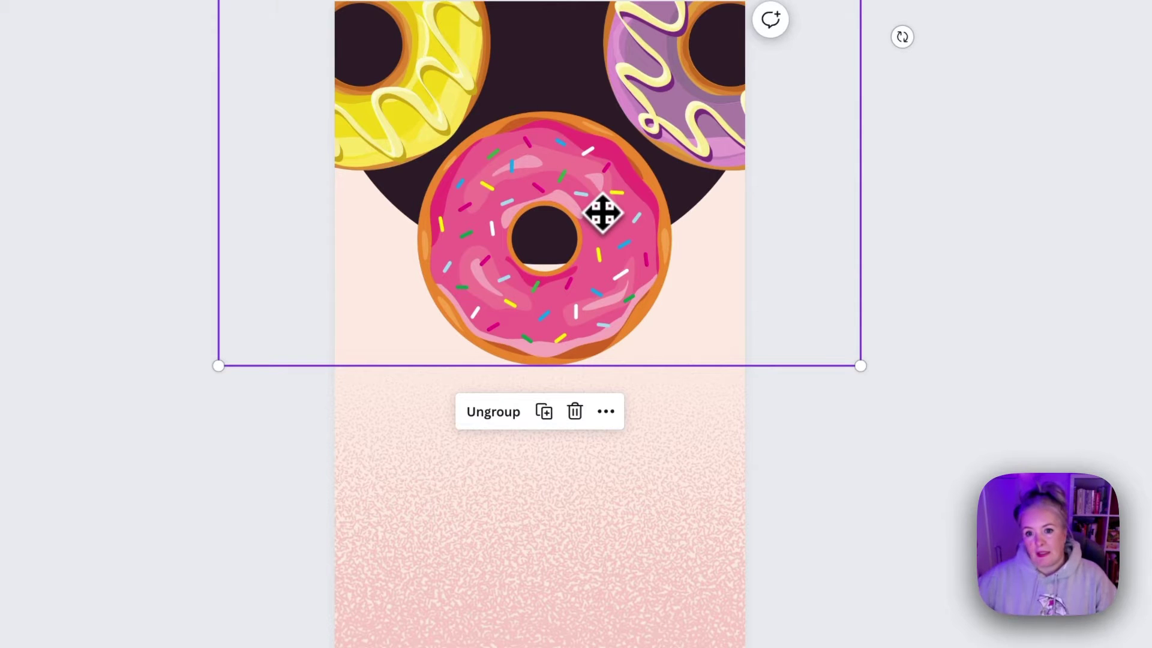
Step: Copy the Doughnuts label, STRAWBERRY DREAM title and tagline from page 1 onto page 5
click(870, 425)
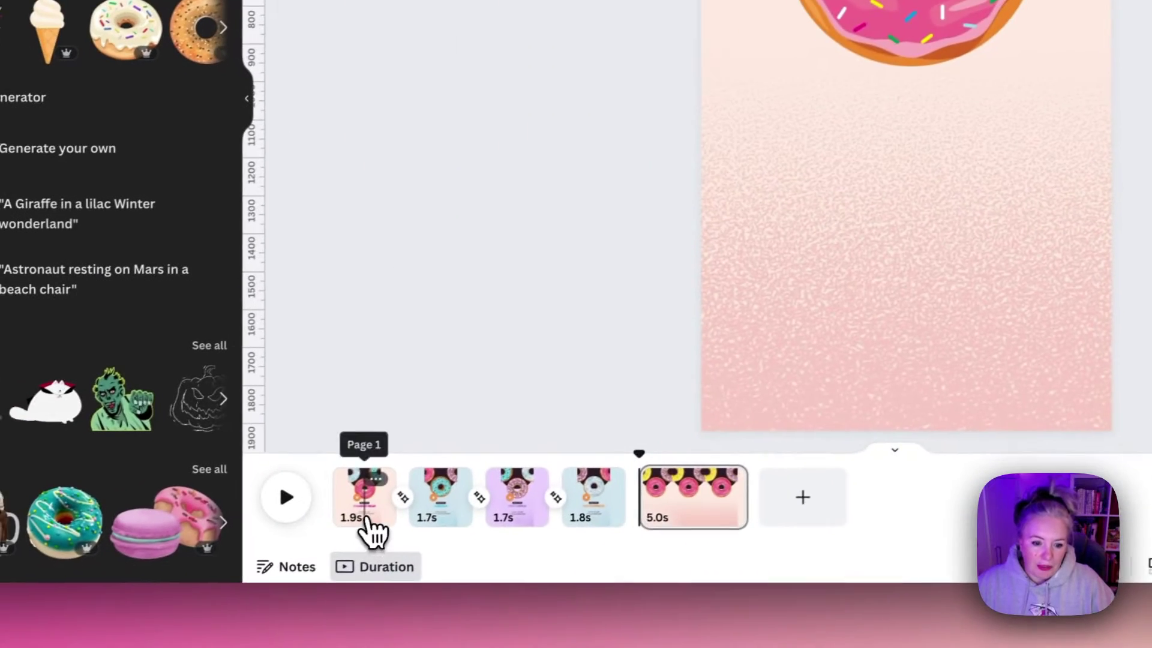
click(368, 513)
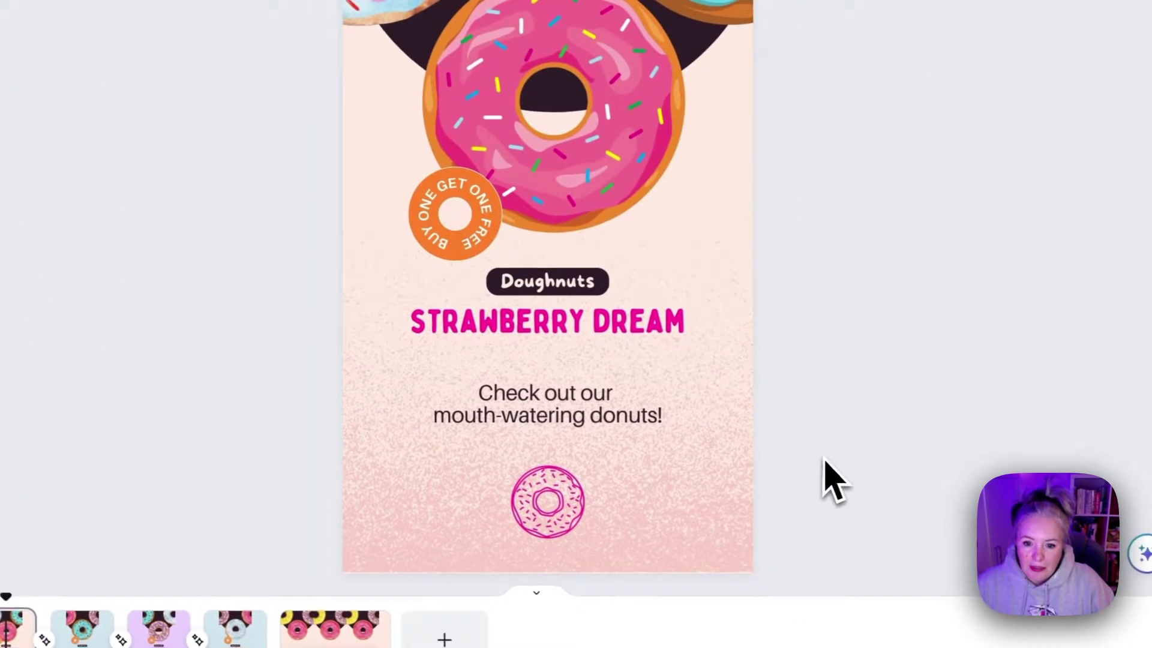
drag(815, 445, 570, 323)
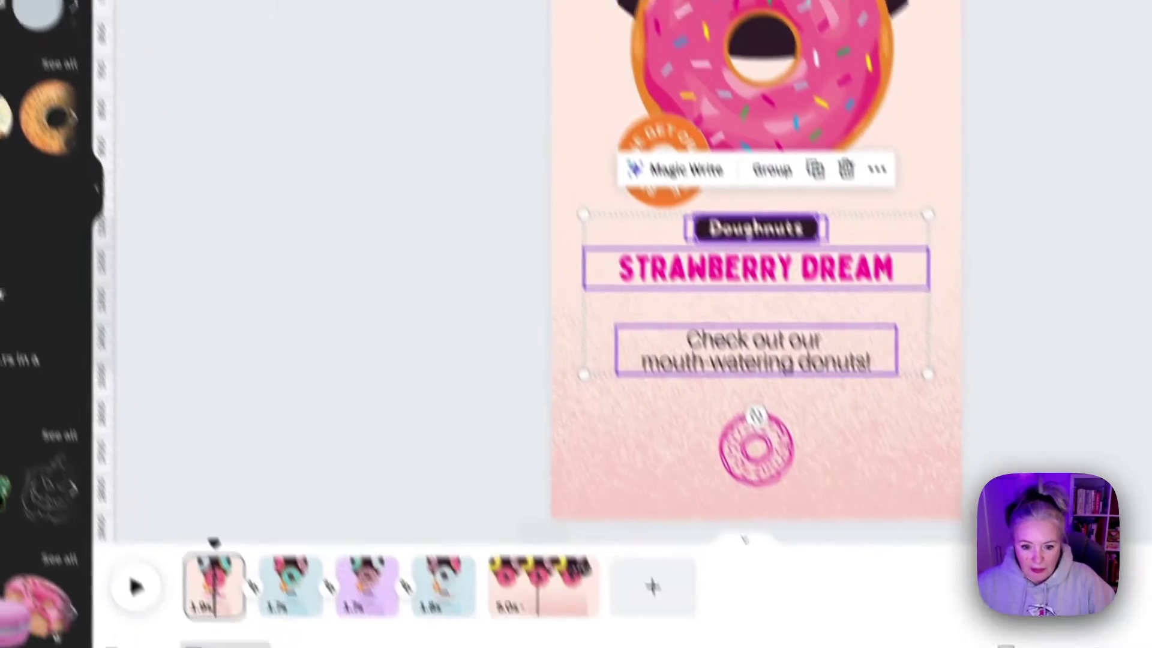
click(347, 630)
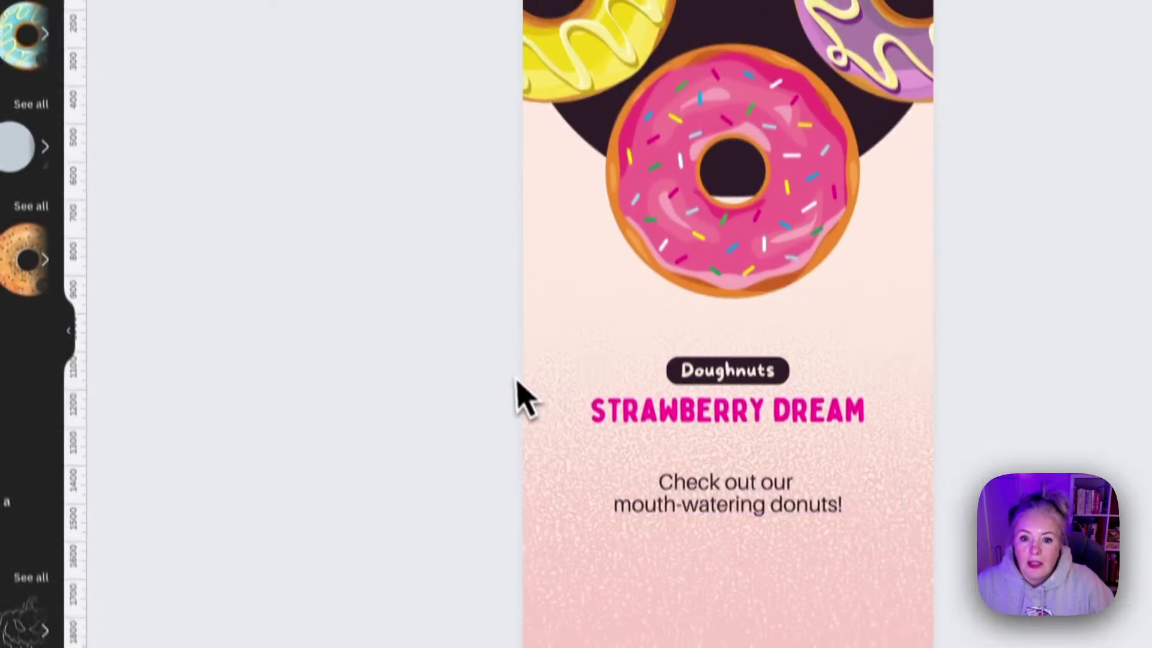
Step: Check the font used by each pasted text box on page 5
click(711, 141)
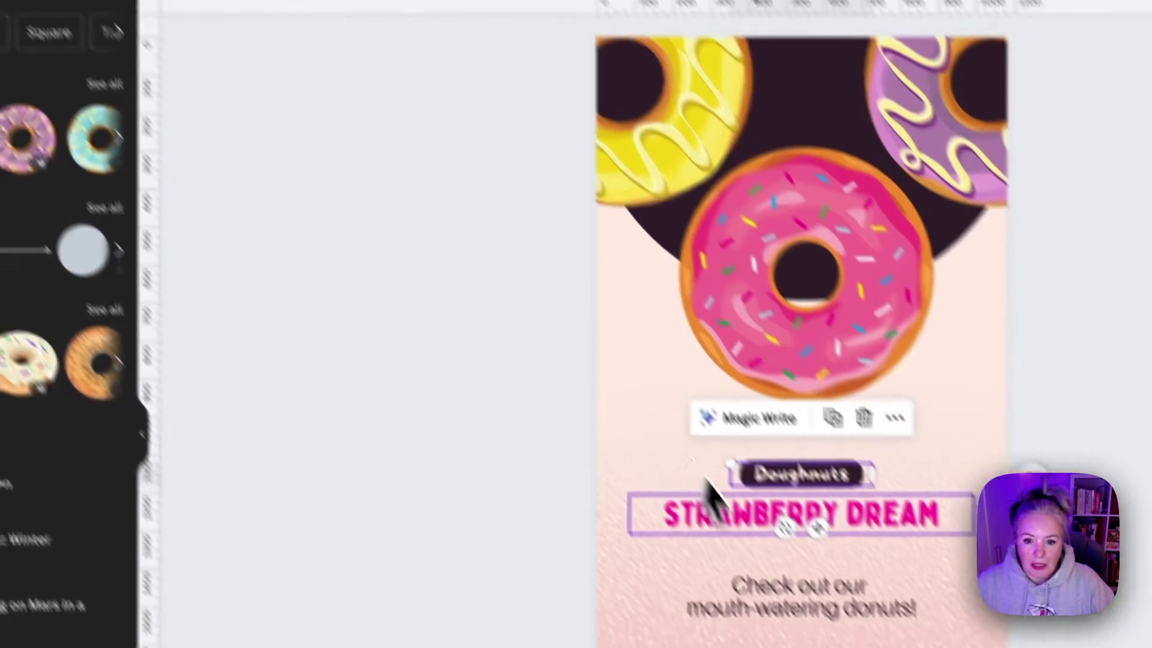
click(707, 468)
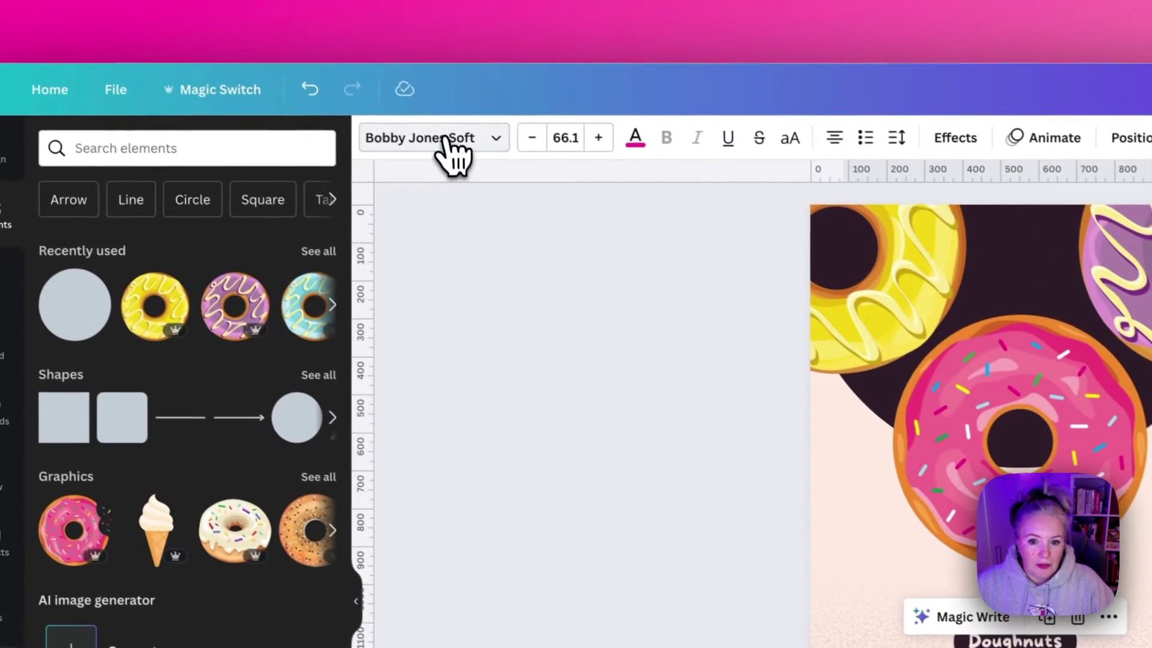
click(382, 88)
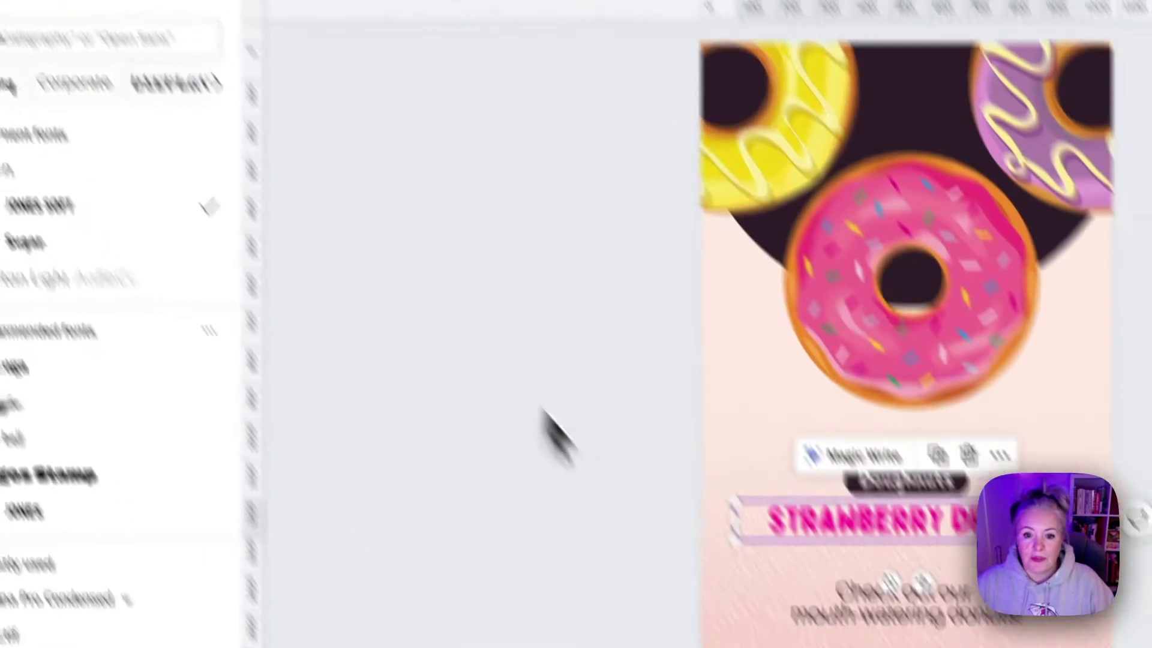
key(Tab)
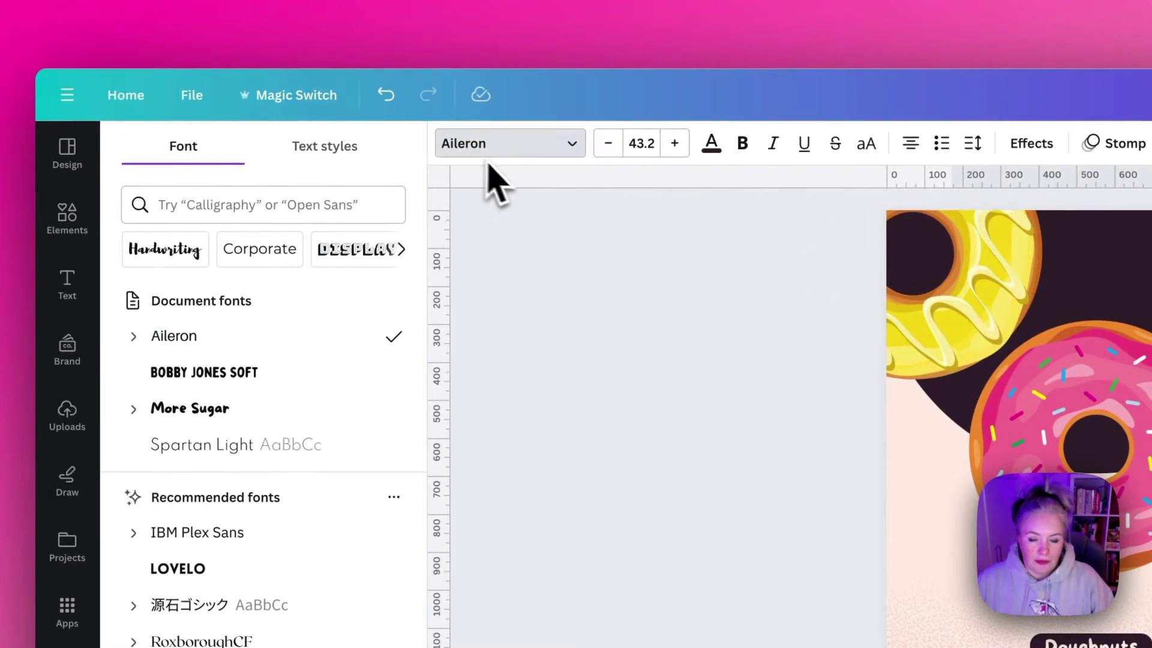
key(Tab)
key(Escape)
key(Escape)
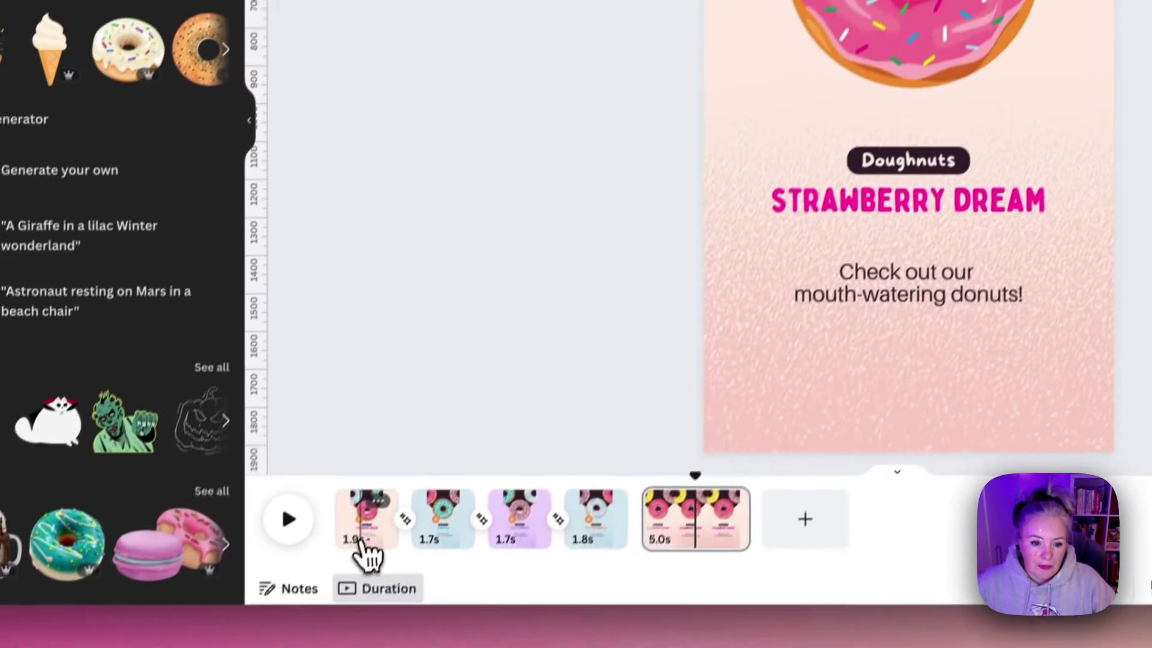
Step: Duplicate the tagline above the Doughnuts label and reword it to 'buy one get one free'
click(360, 546)
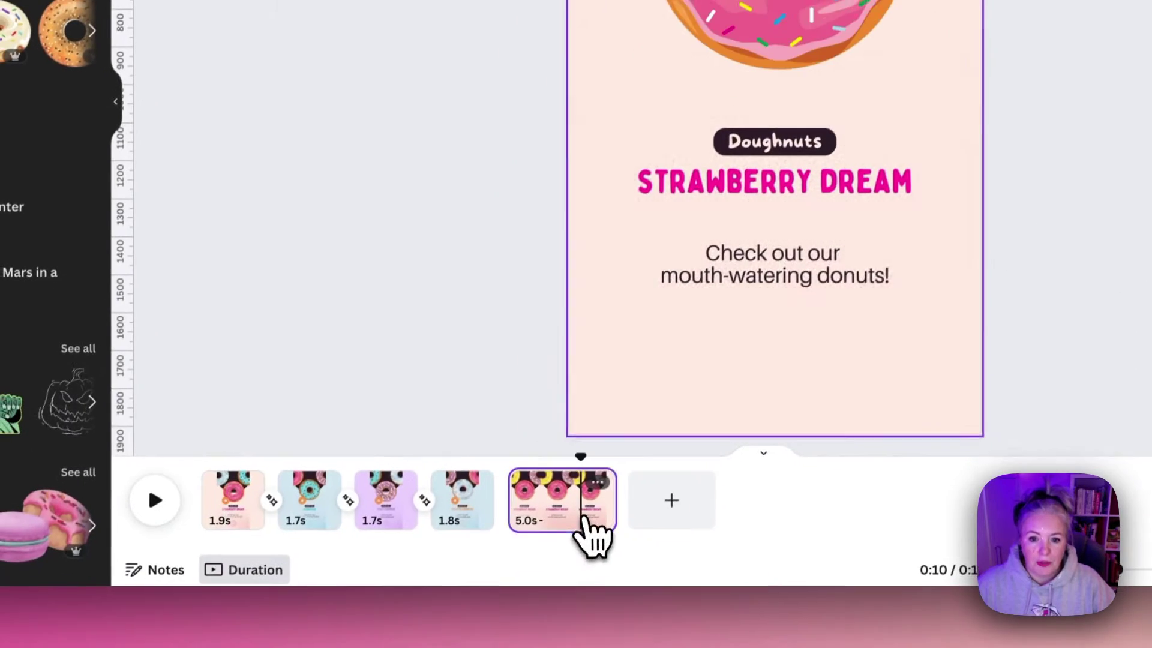
click(561, 558)
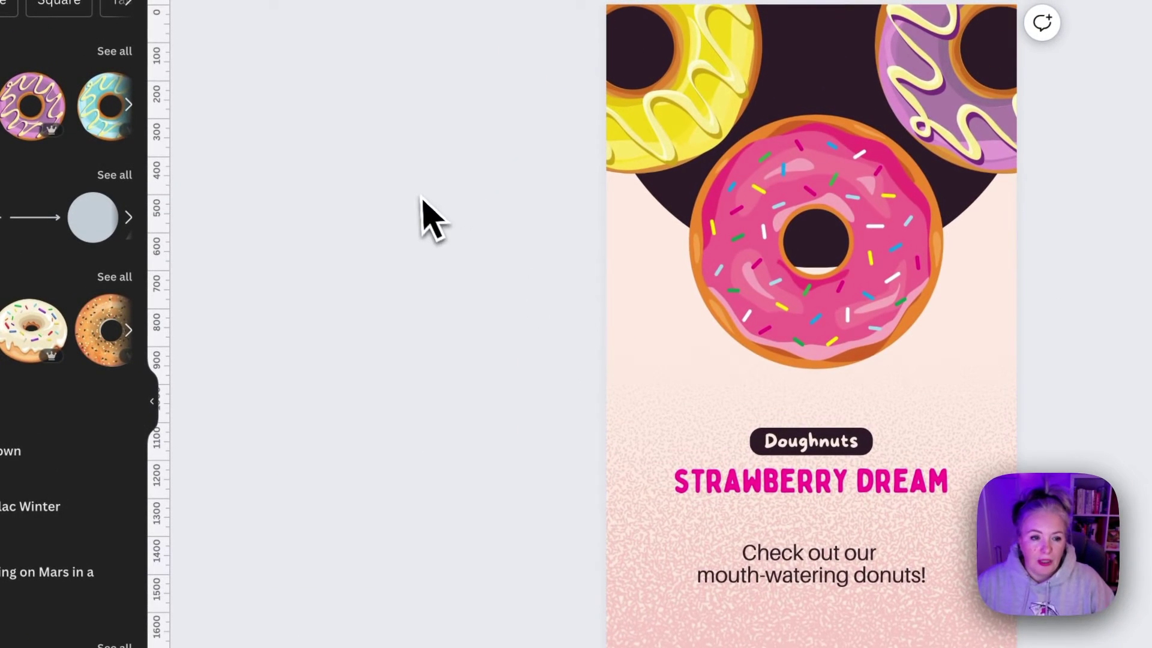
click(825, 567)
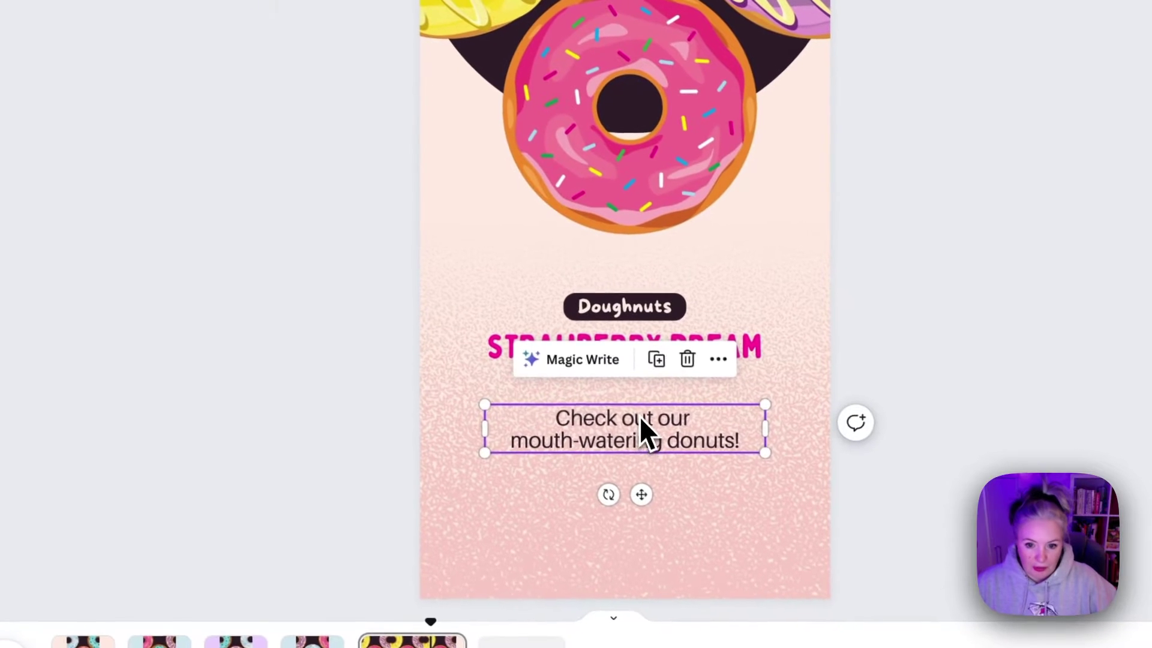
drag(831, 569, 815, 370)
drag(627, 235, 630, 252)
double_click(638, 257)
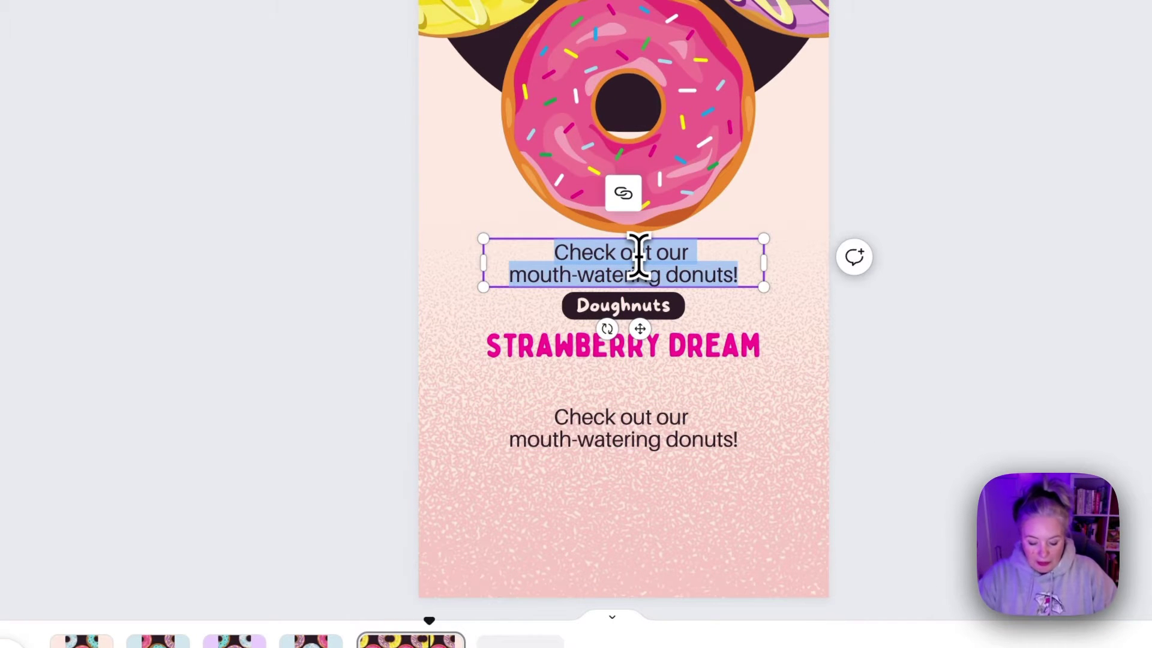
text(buy one get one free)
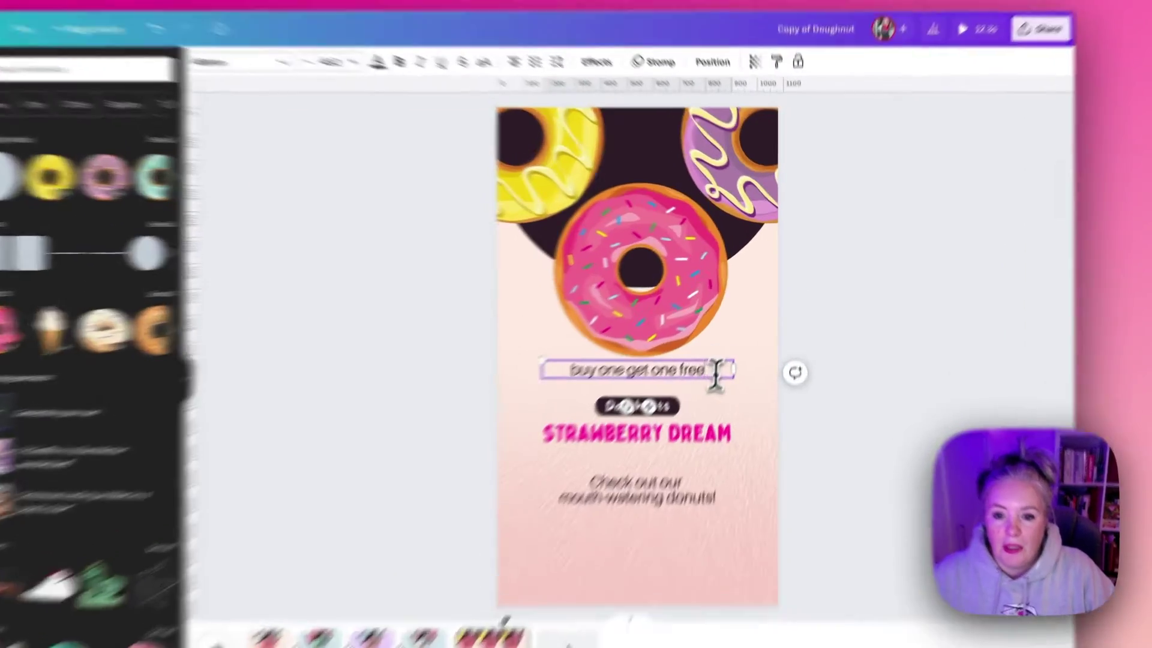
Step: Make the offer text uppercase with letter spacing 38, then bring up its animation options
triple_click(726, 332)
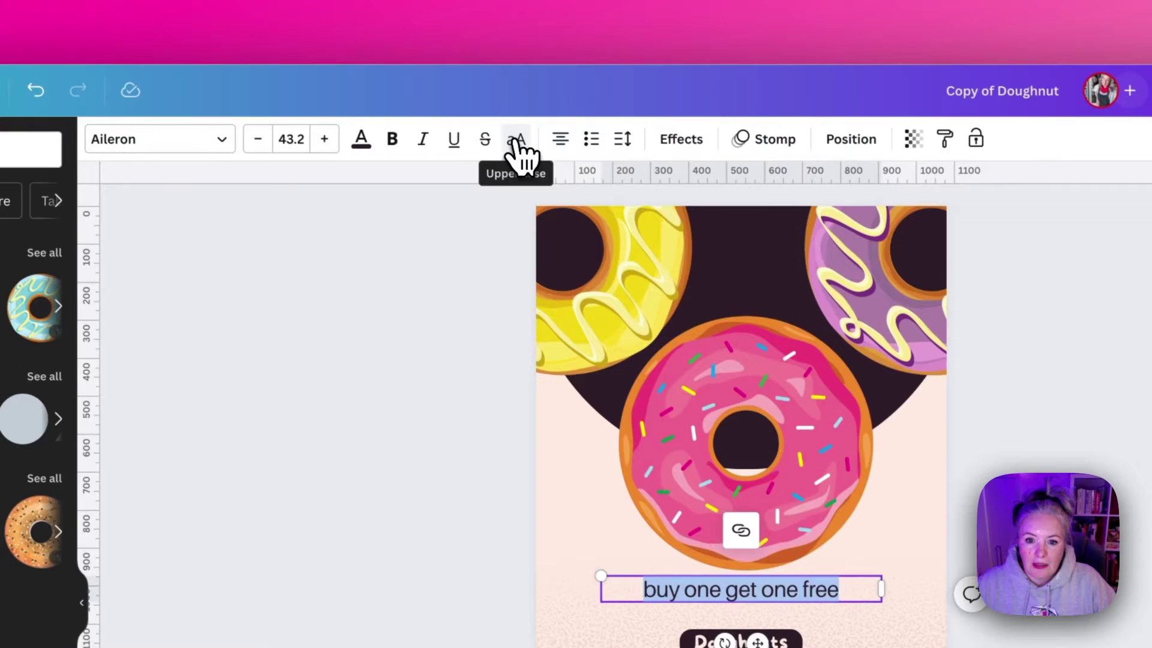
click(468, 98)
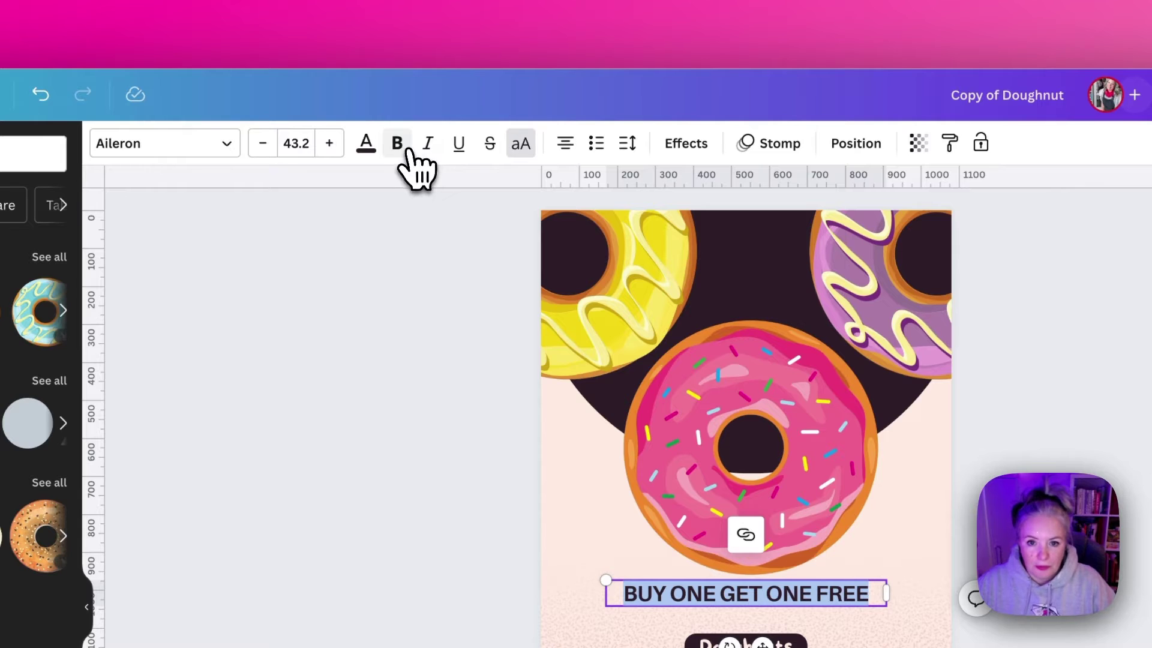
click(627, 144)
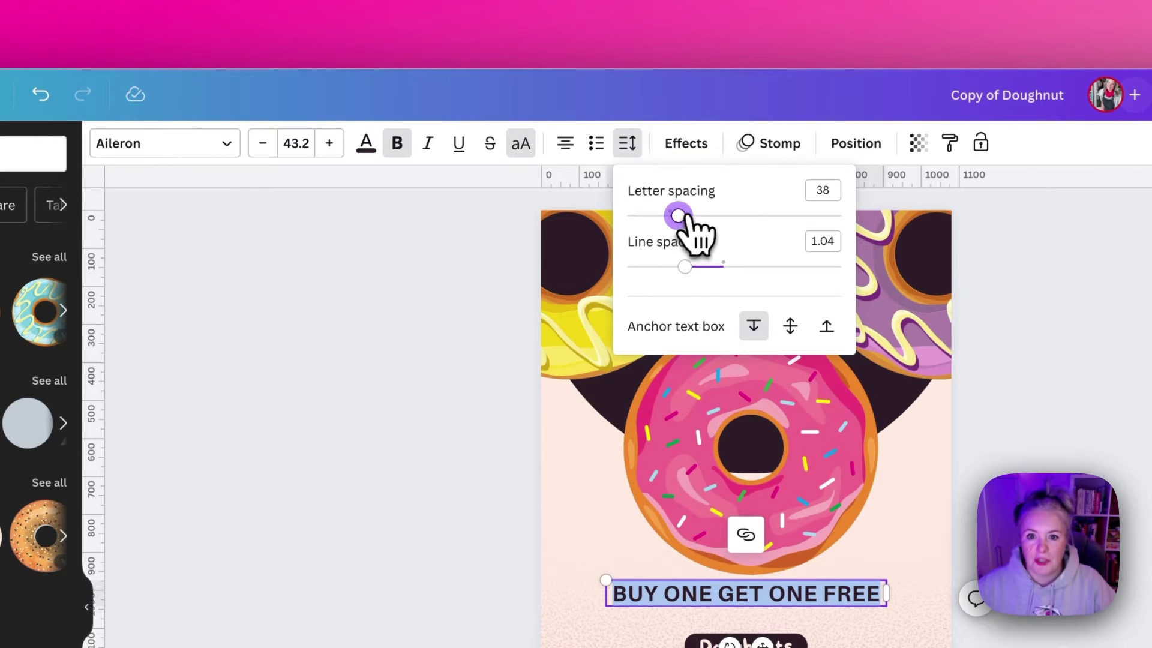
click(764, 150)
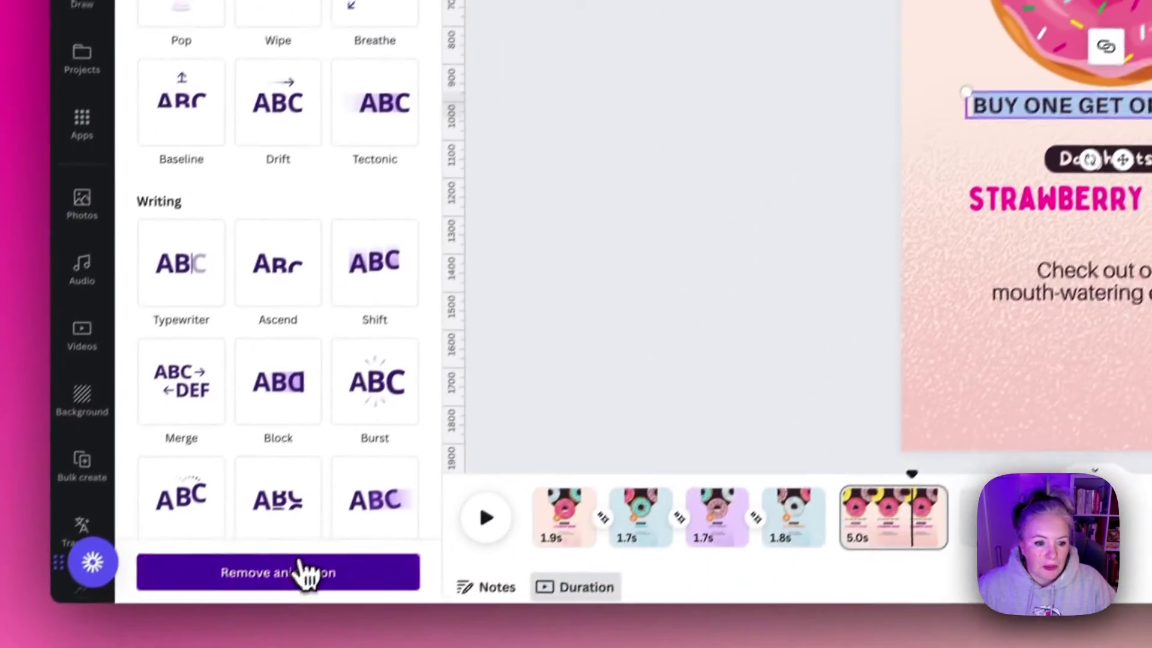
Step: Apply the Roll animation and select the BUY ONE GET ONE FREE text box on its own
click(306, 573)
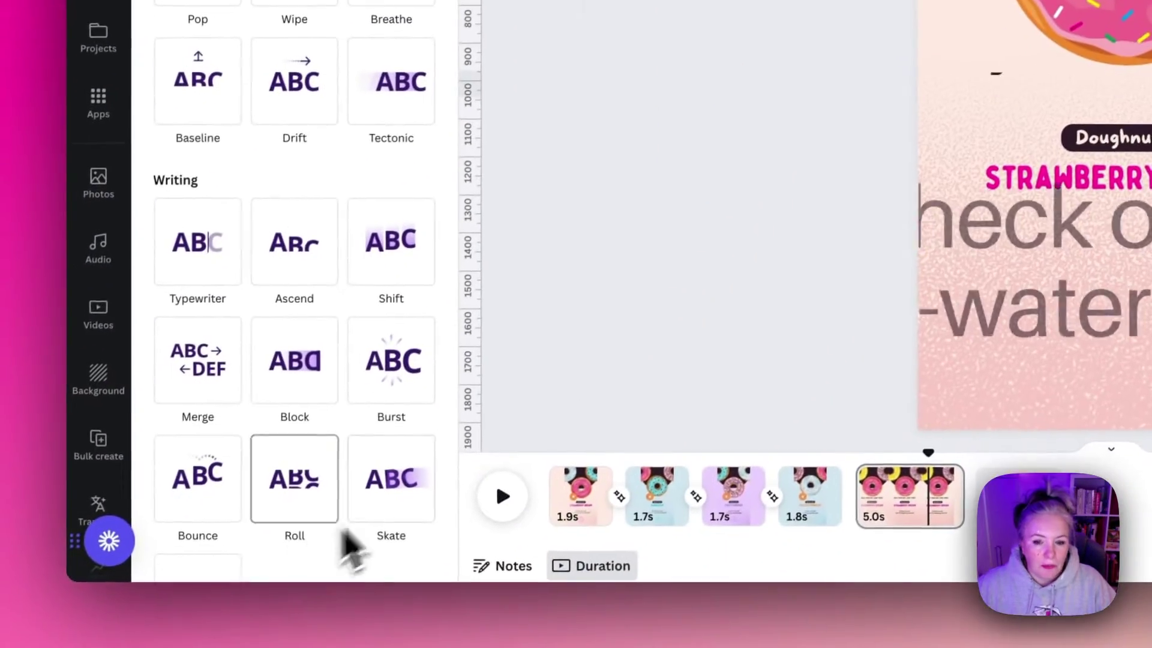
click(279, 504)
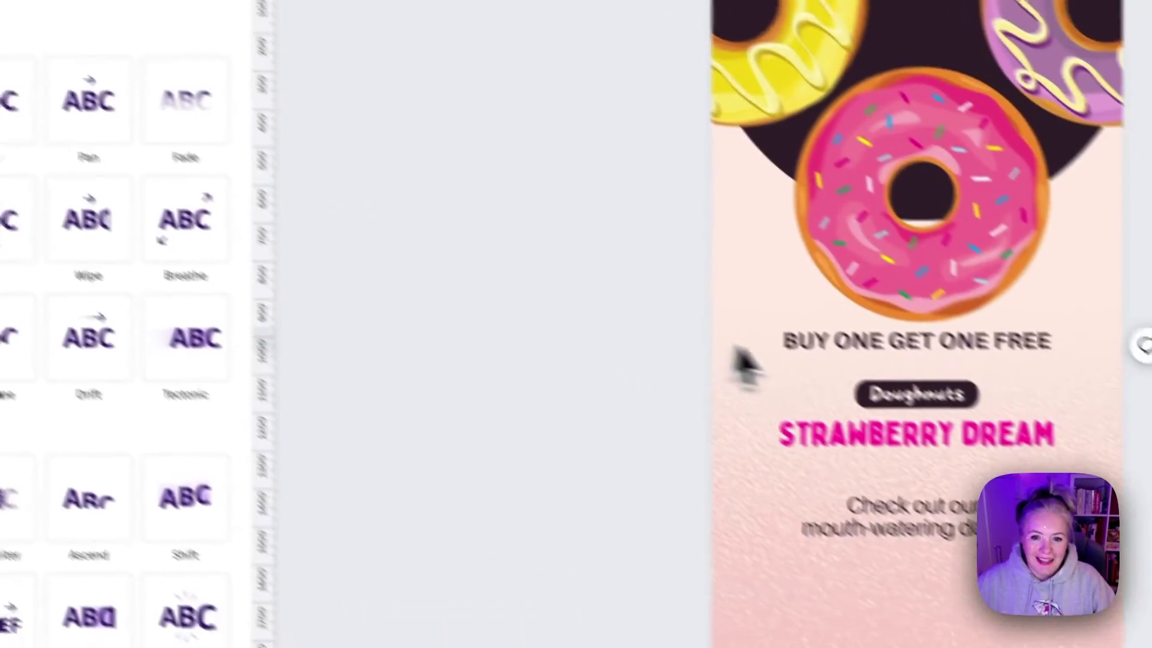
double_click(627, 427)
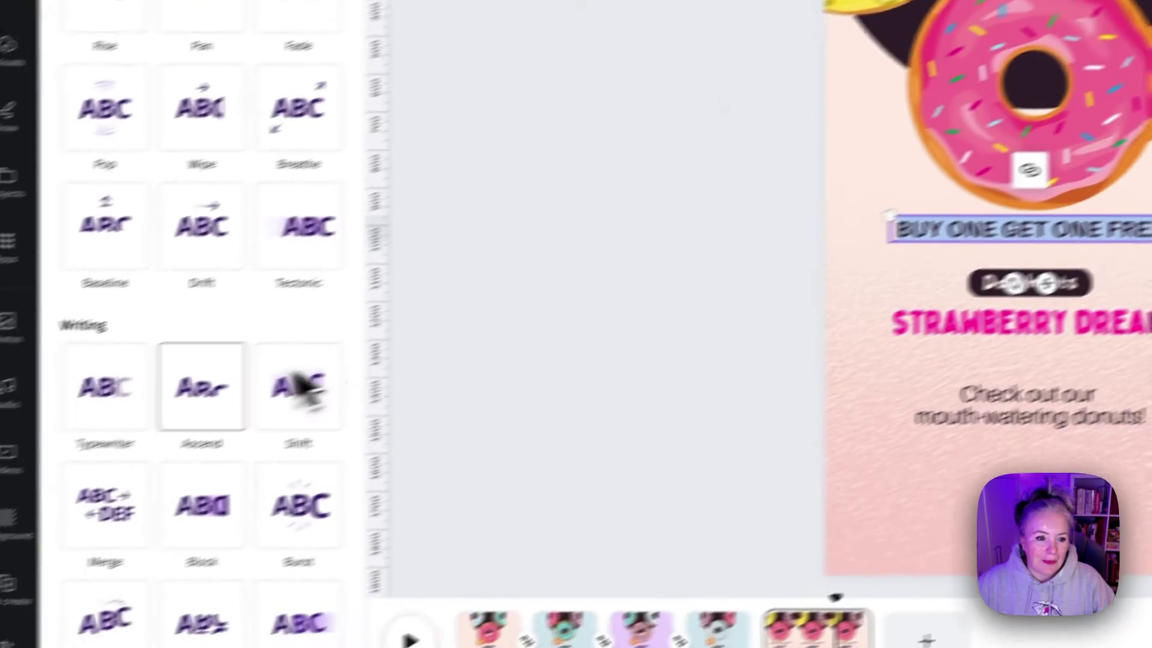
scroll(300, 387, down, 5)
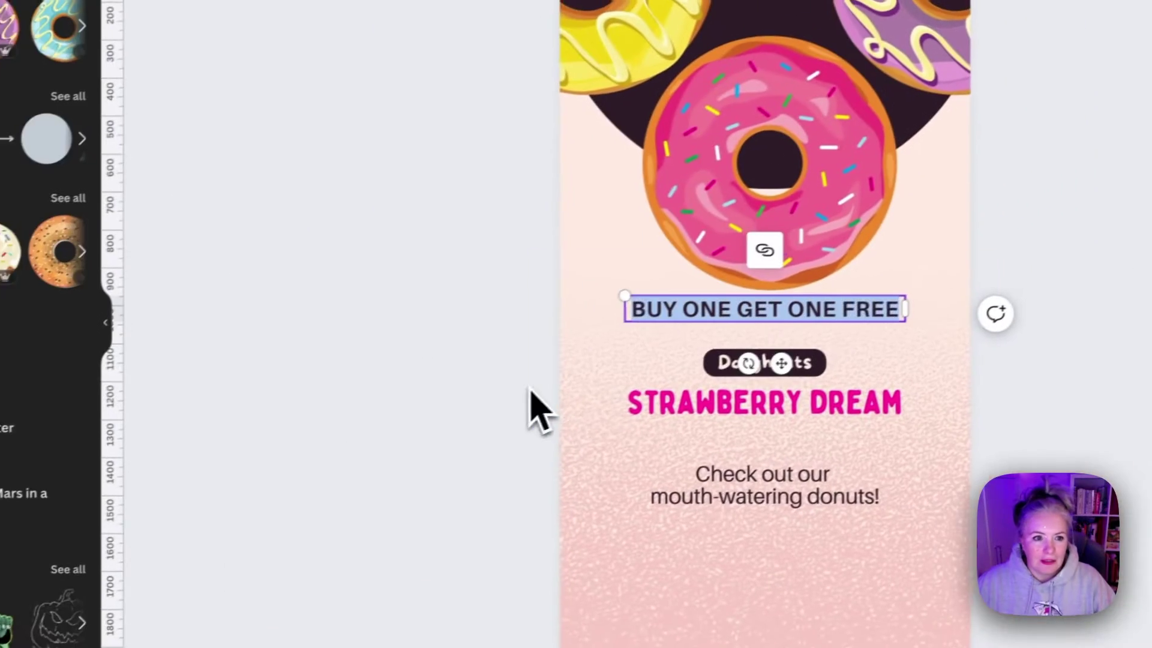
click(636, 303)
click(679, 315)
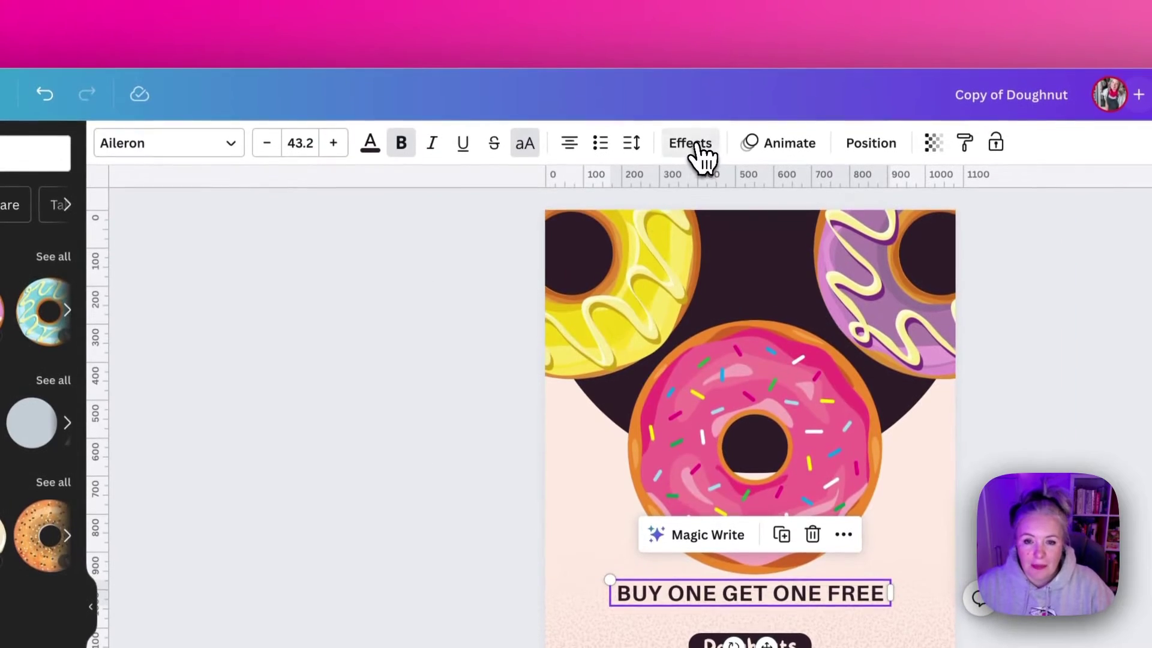
Step: Curve the offer text tightly to 94 and move it left of the Doughnuts label
click(691, 142)
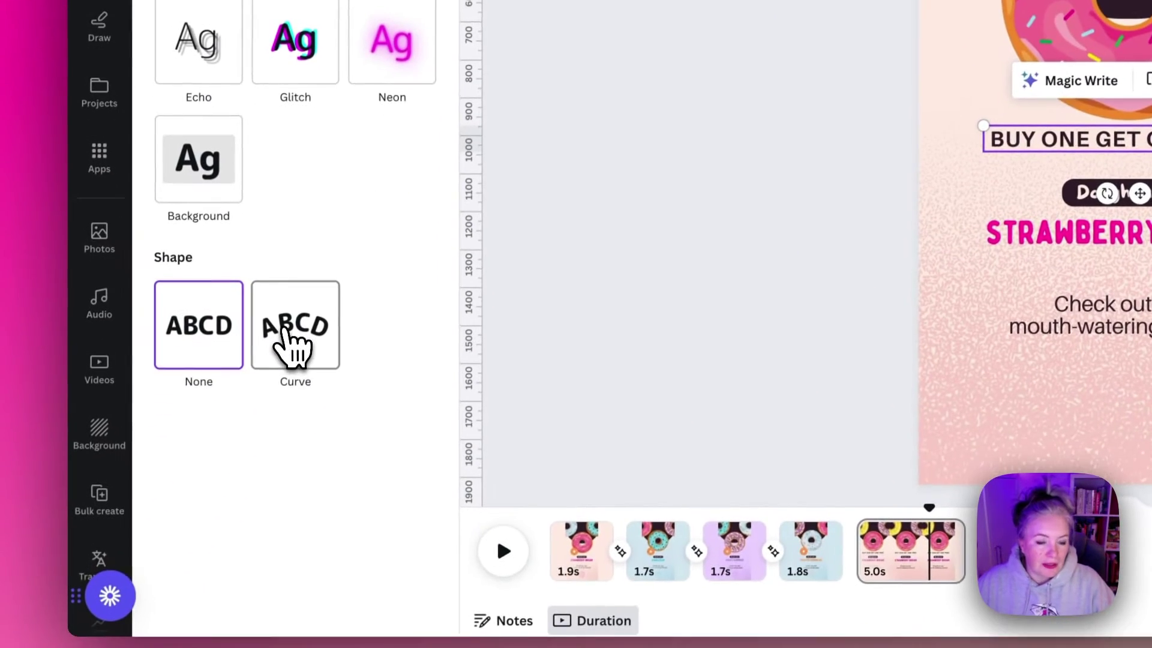
click(295, 342)
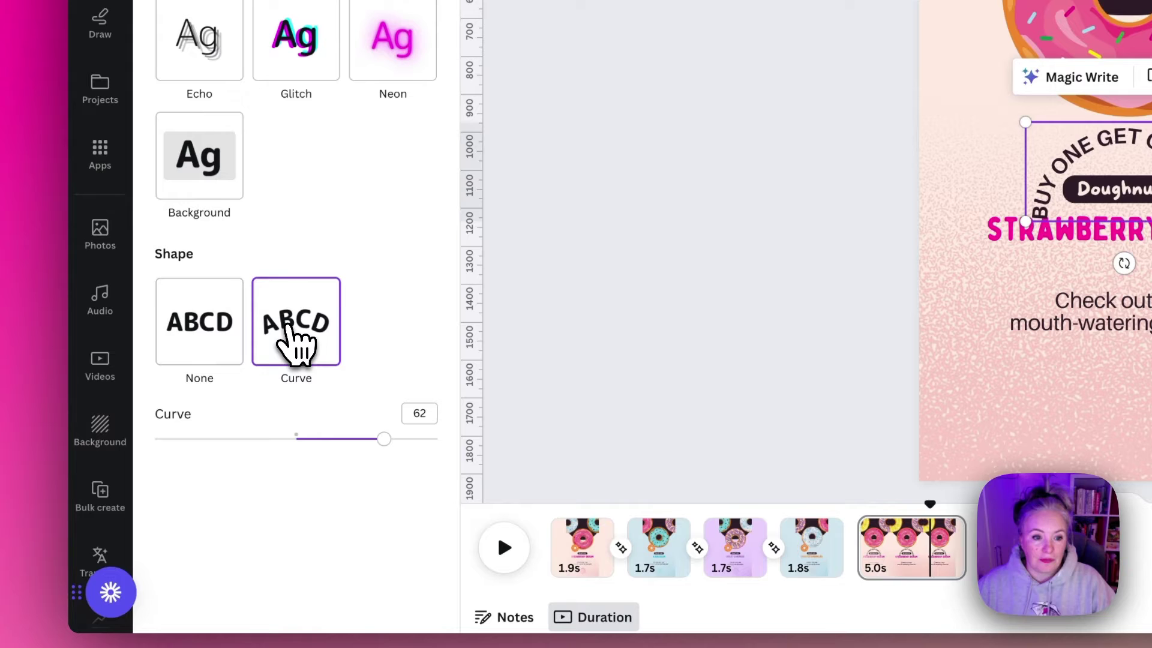
drag(384, 439, 414, 445)
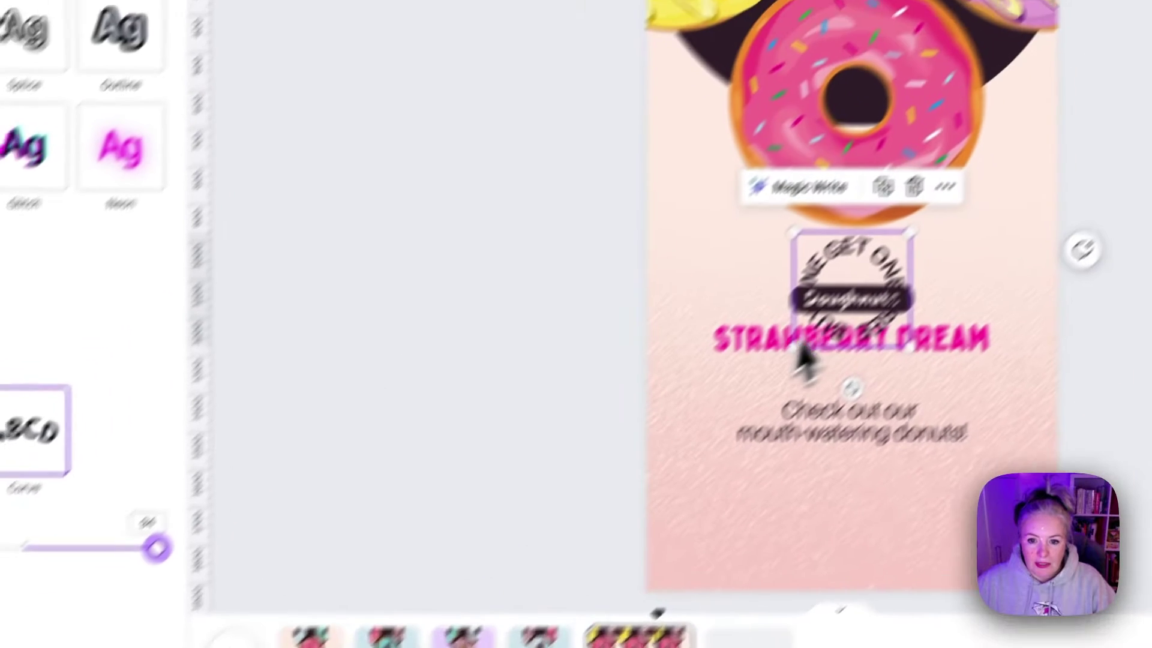
drag(666, 339, 615, 279)
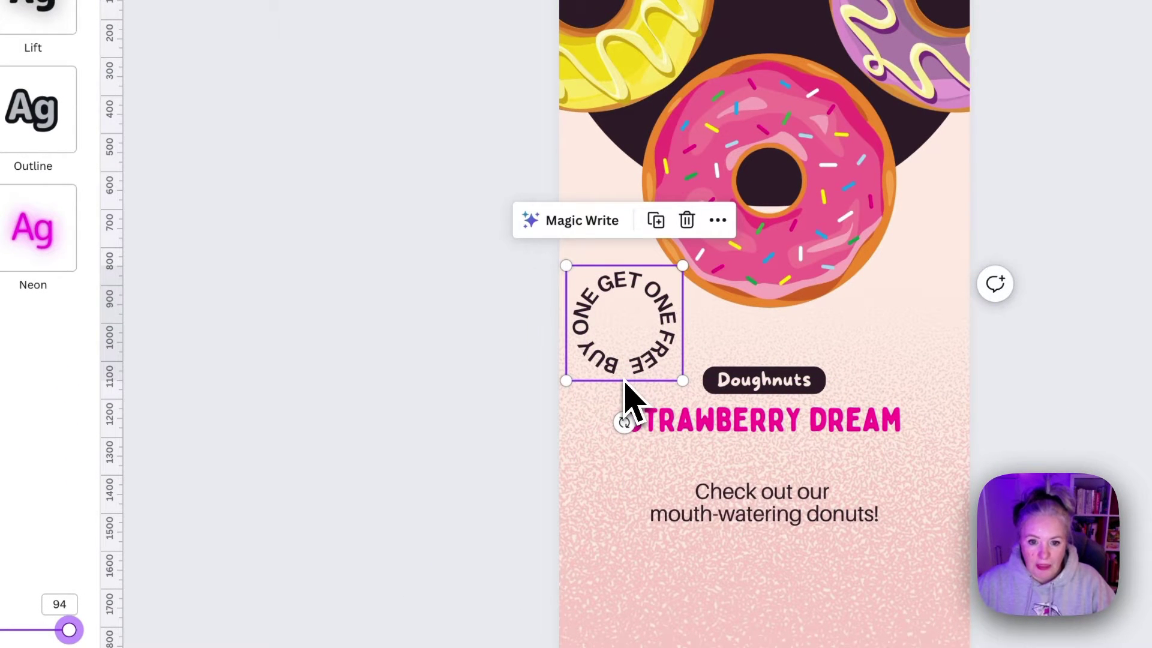
Step: Search Elements for 'doughnut shape' and show all matching graphics
click(523, 341)
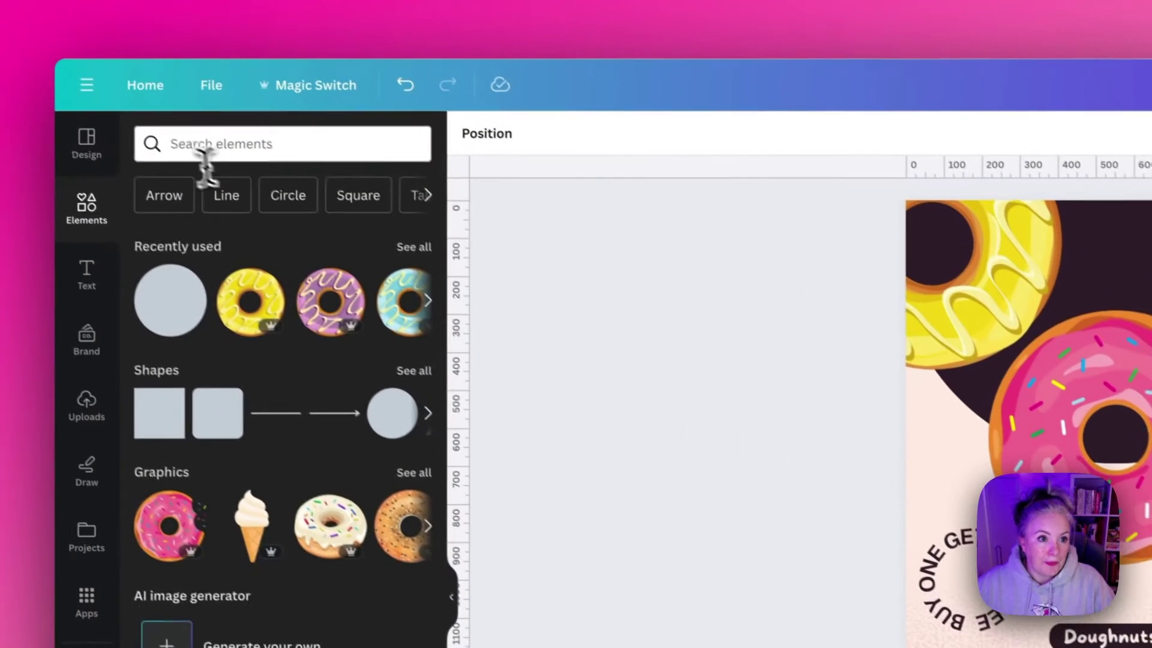
click(202, 160)
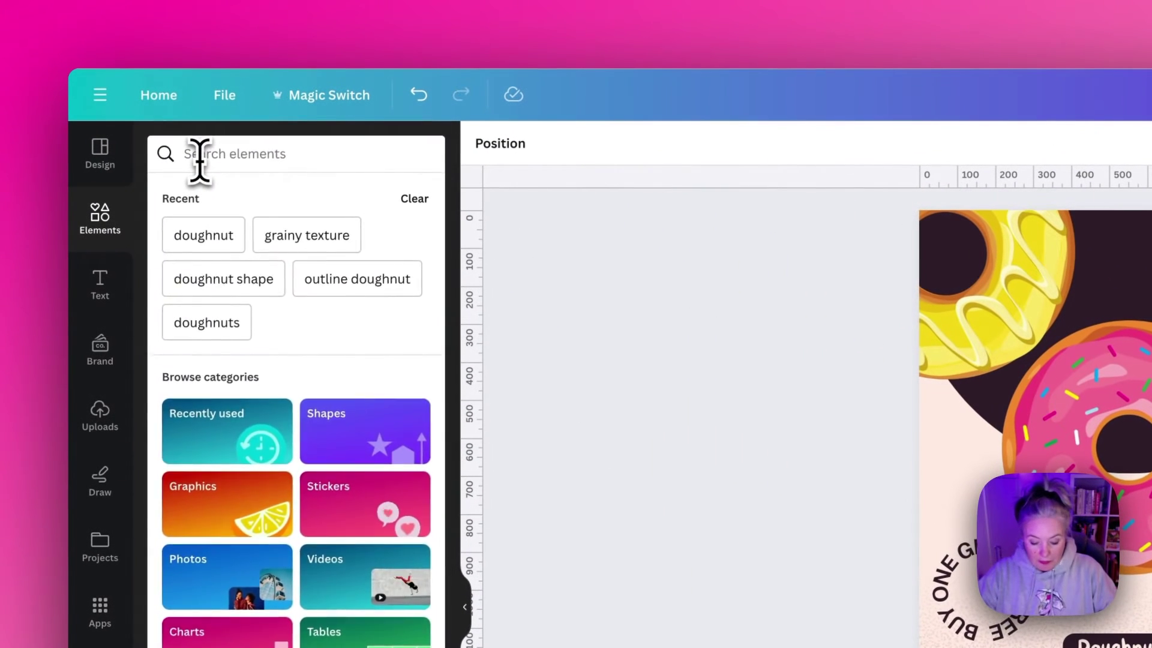
text(dougnut sha)
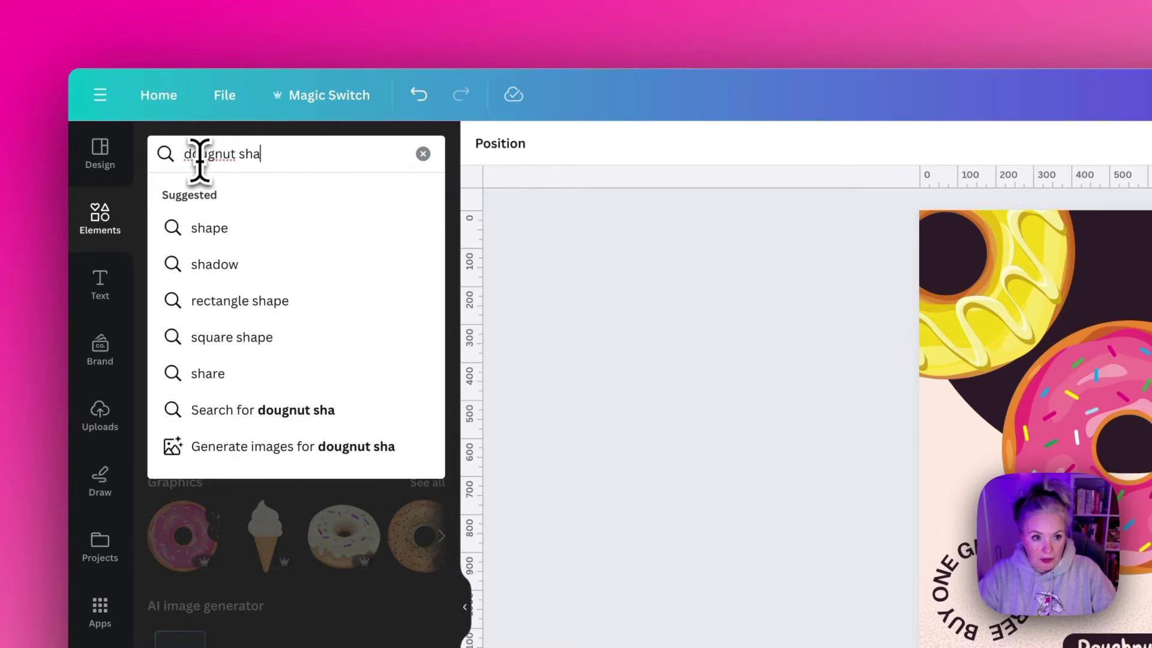
text(pe)
key(Return)
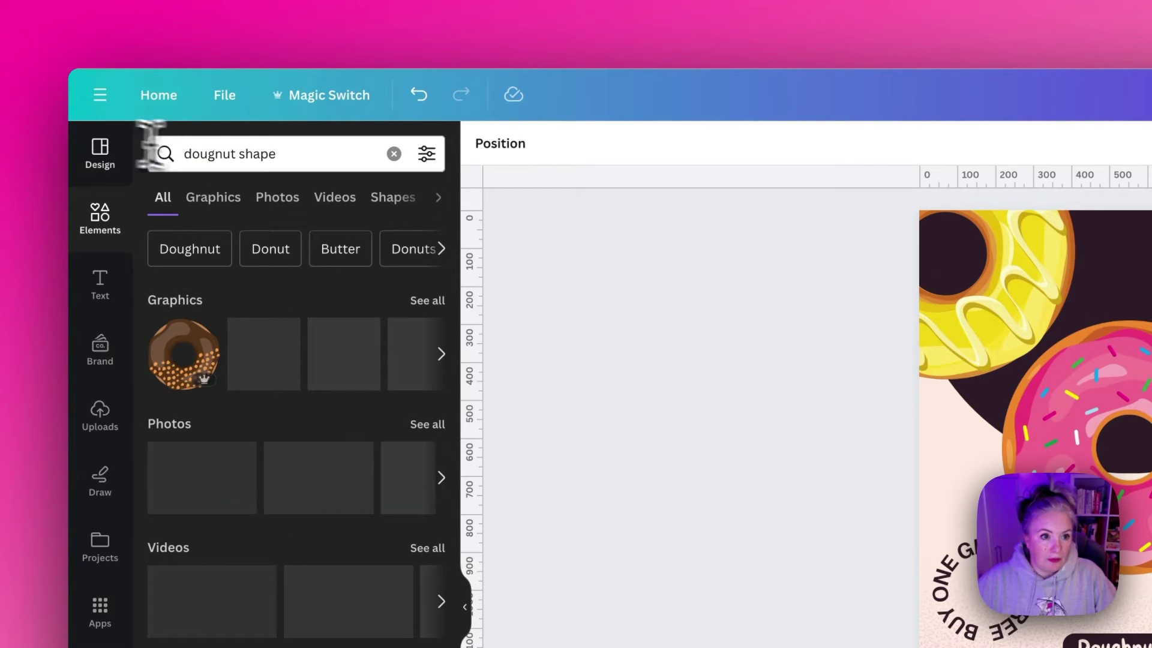
click(216, 154)
text(h)
key(Return)
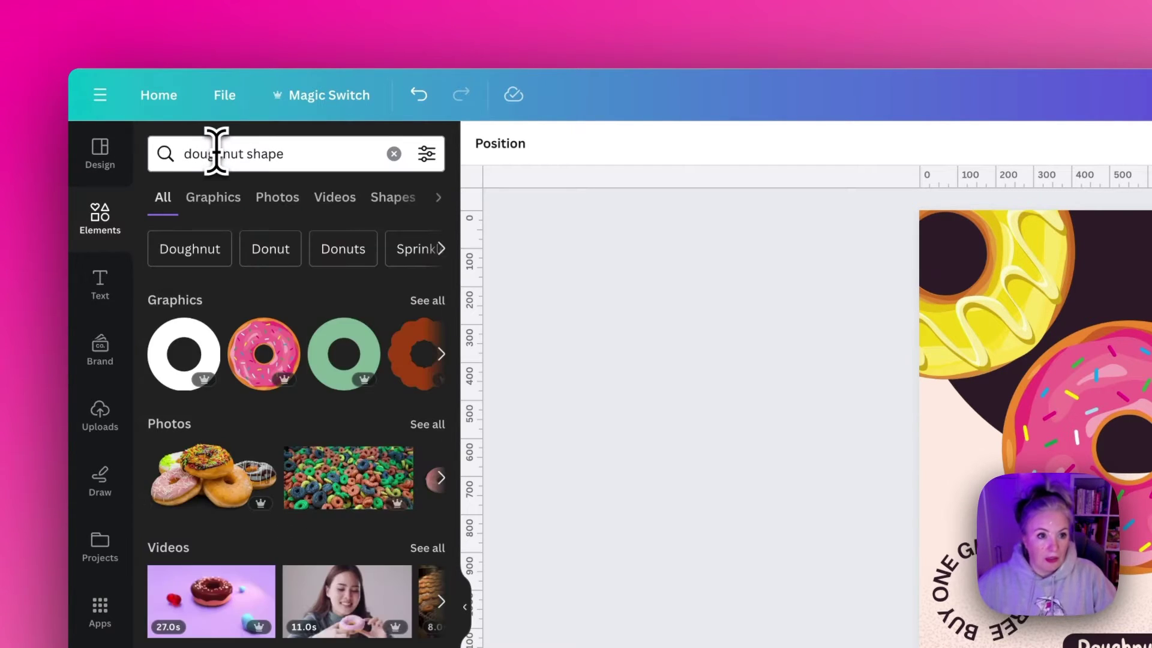
click(420, 303)
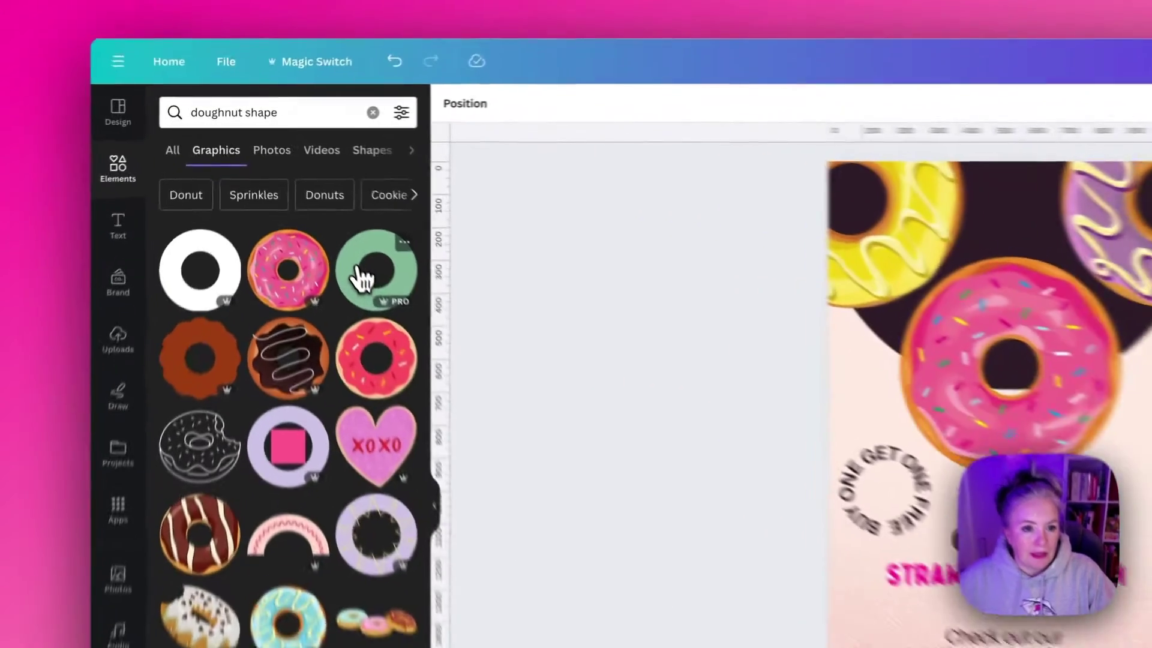
Step: Add the plain green ring graphic and recolour it orange
click(311, 205)
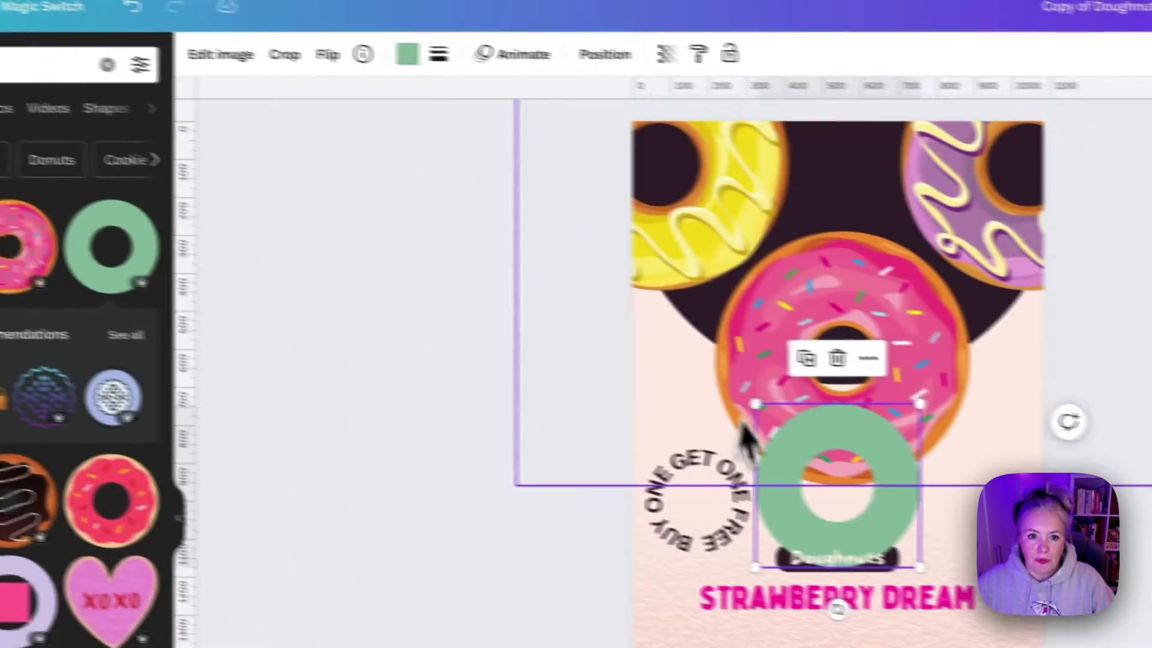
click(407, 54)
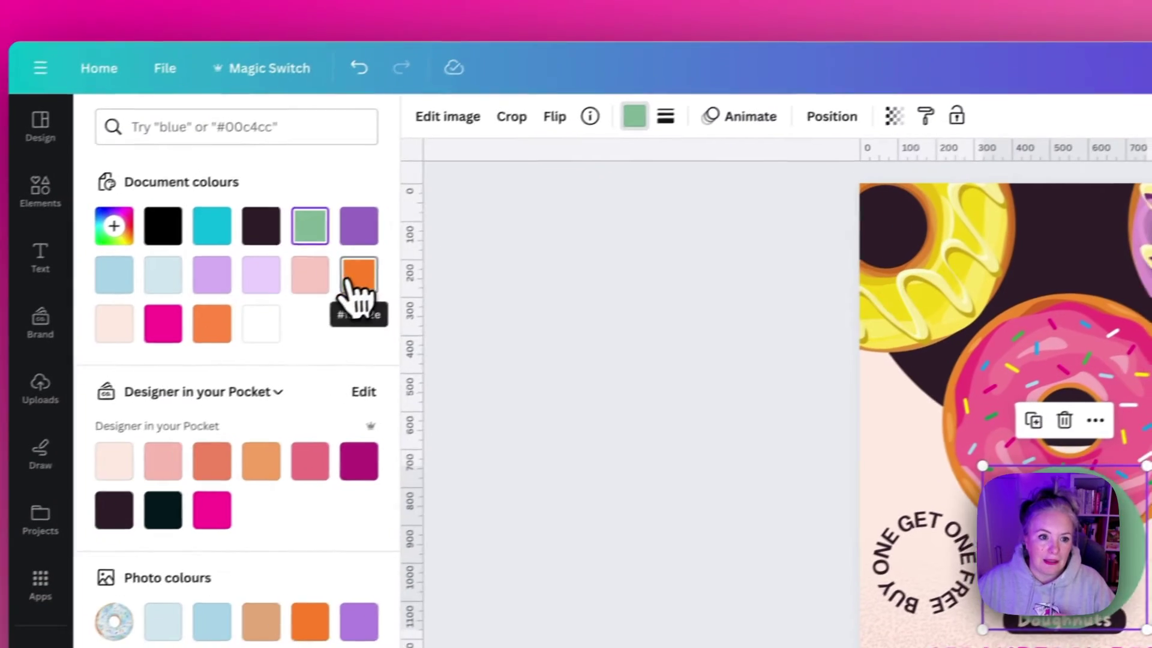
click(280, 302)
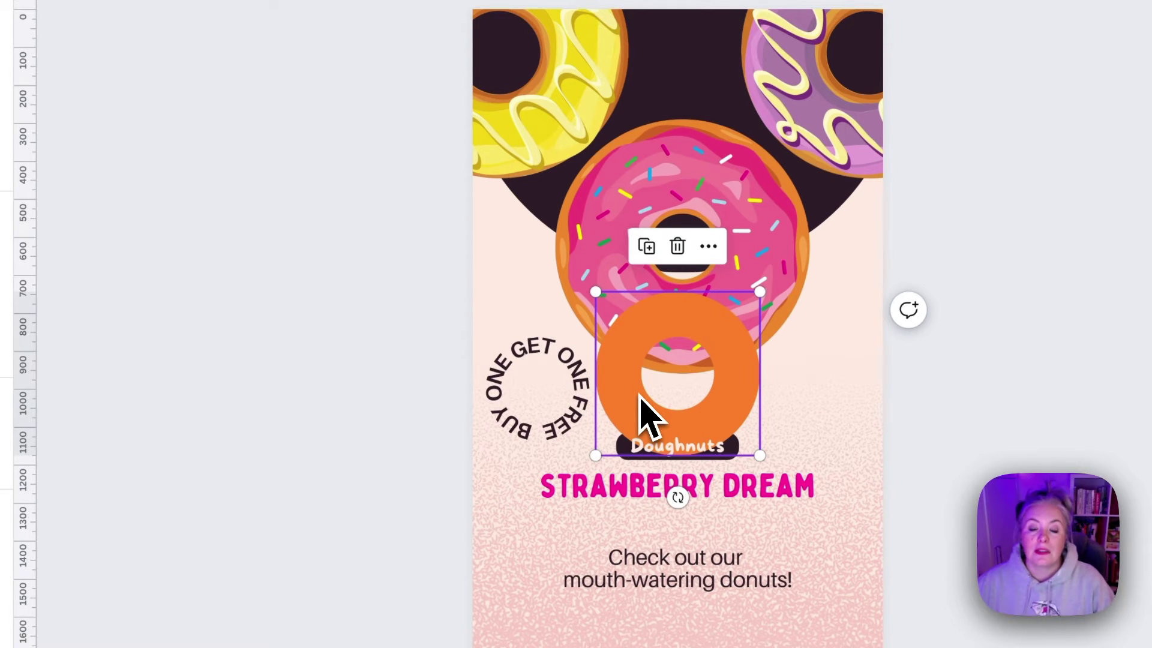
Step: Move and resize the curved offer text over the orange ring and make it white
drag(541, 422, 593, 411)
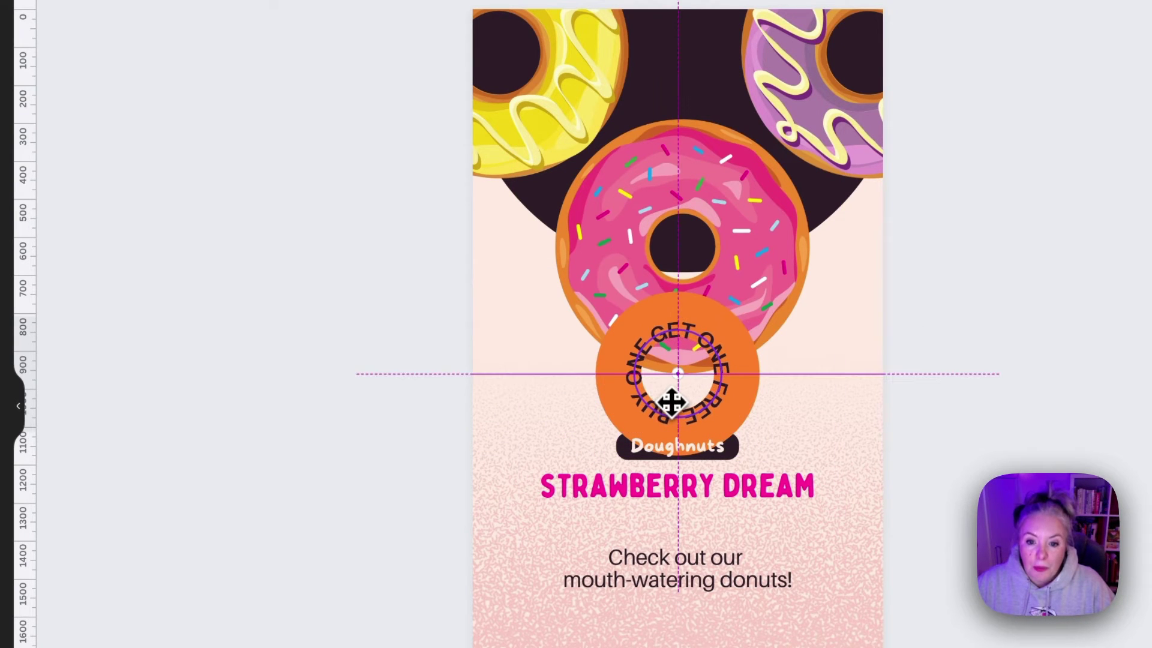
drag(672, 404, 671, 403)
drag(721, 434, 720, 410)
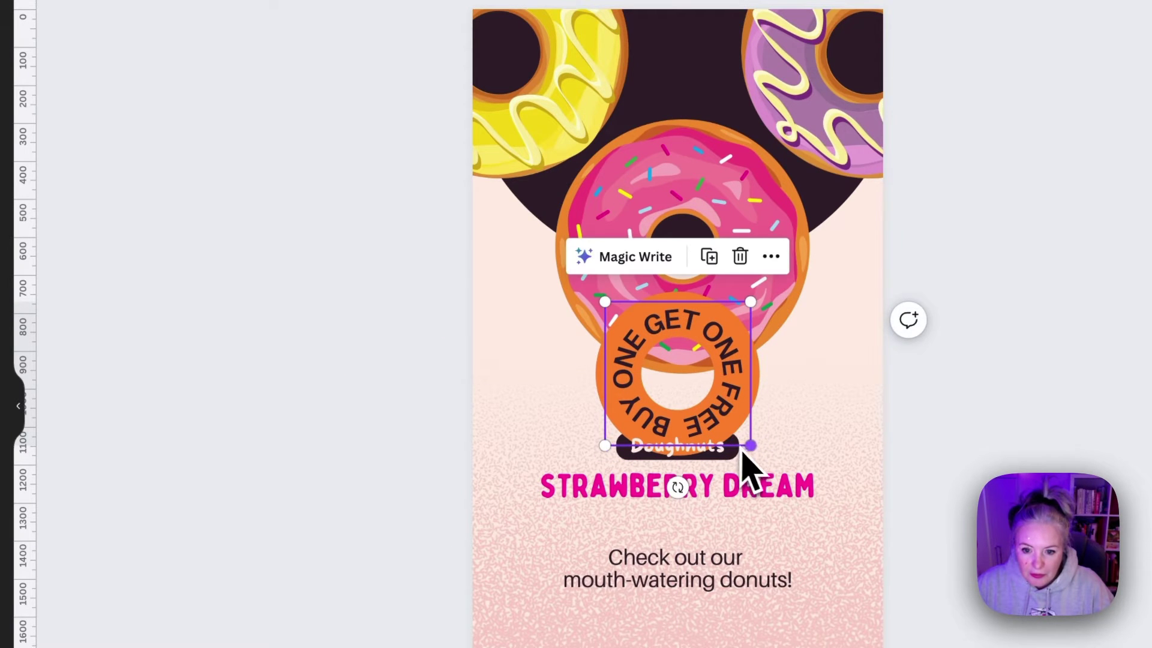
drag(742, 452, 720, 414)
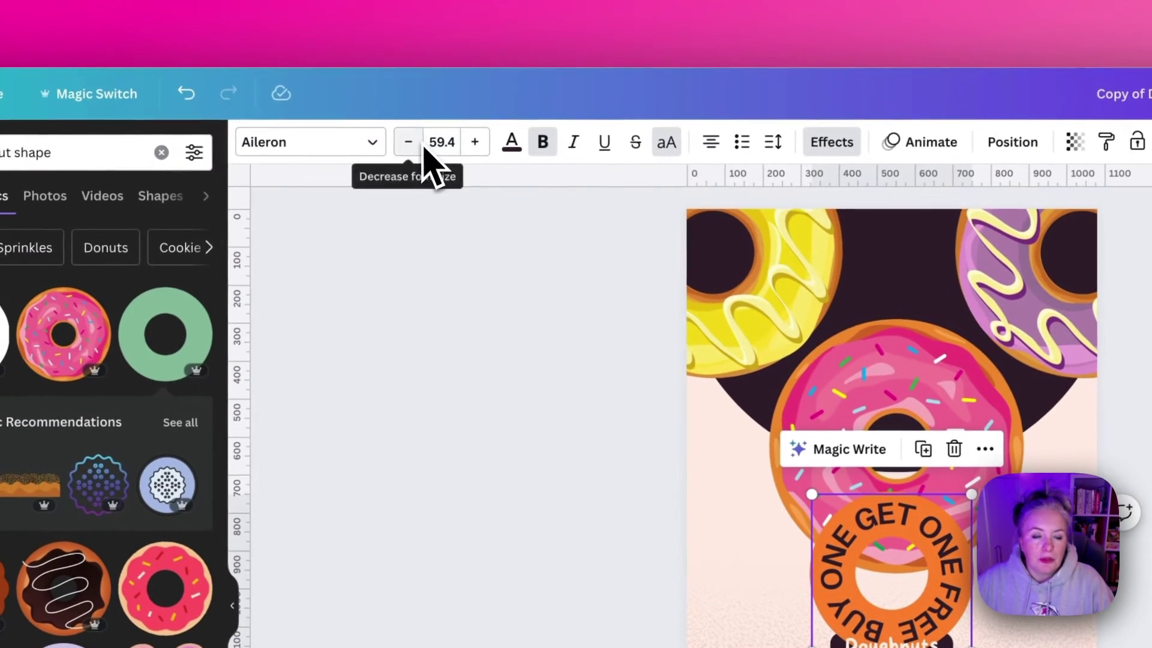
click(513, 144)
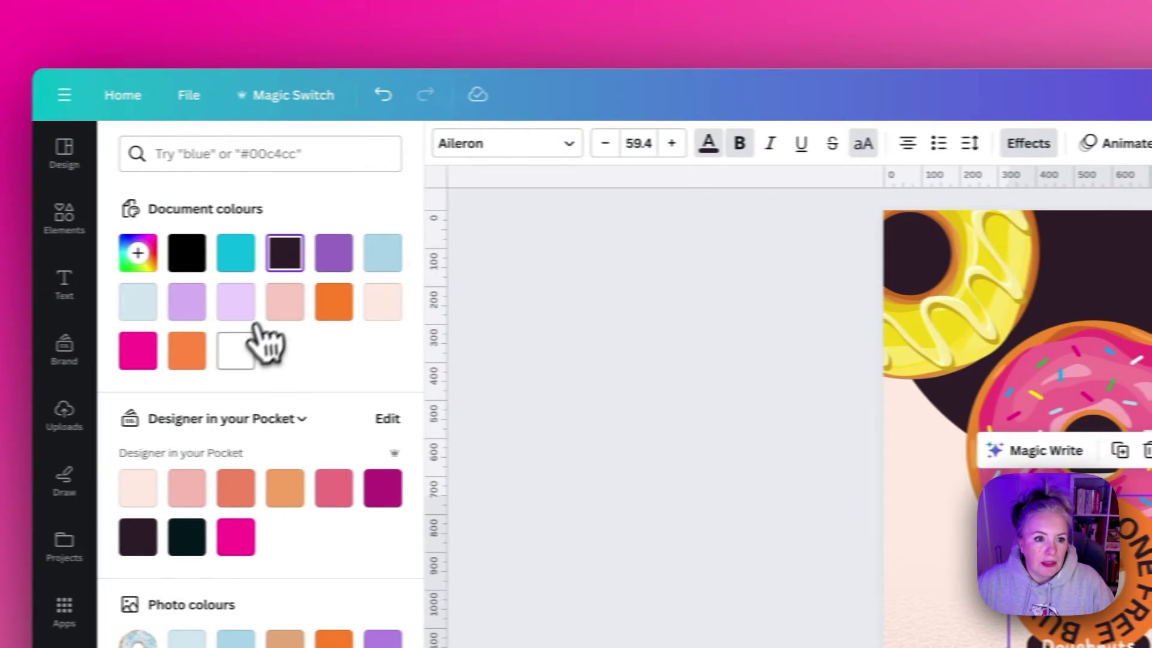
click(40, 351)
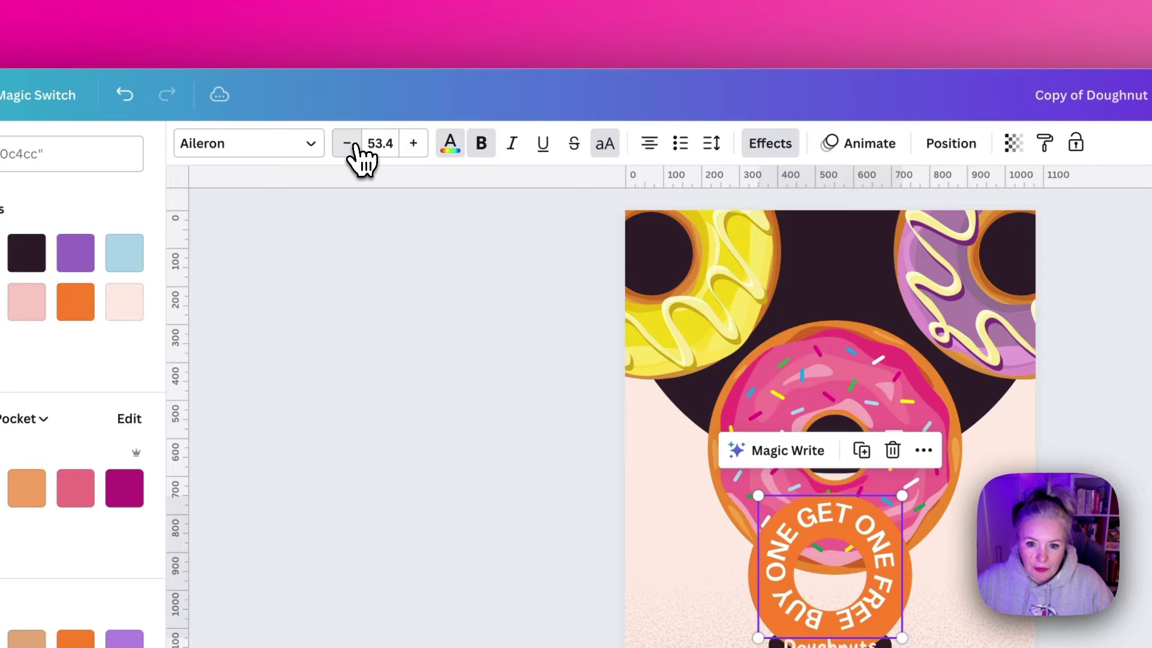
Step: Set letter spacing to 81 and curve to 91, then centre the text around the ring
click(712, 144)
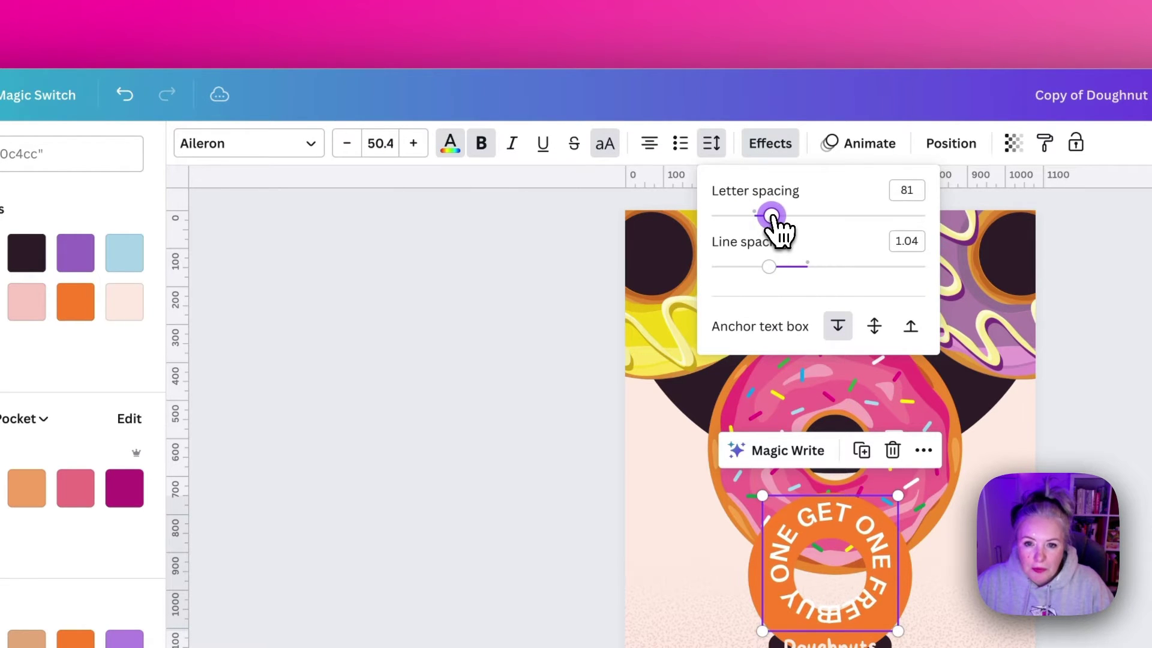
click(784, 147)
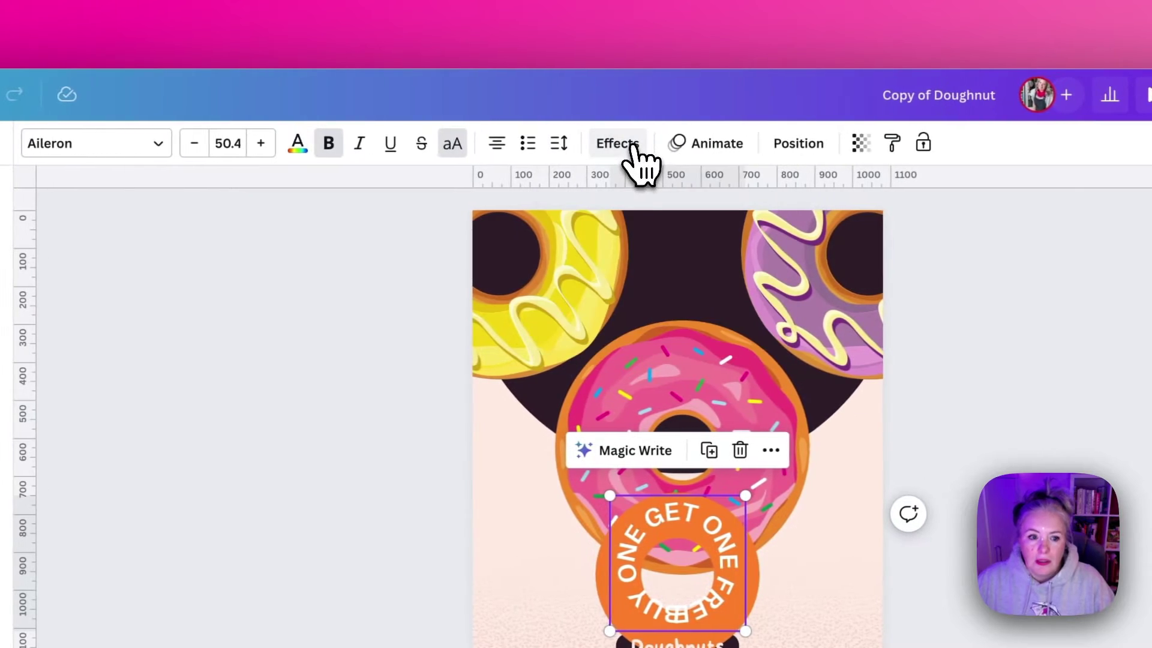
click(633, 147)
drag(334, 455, 353, 424)
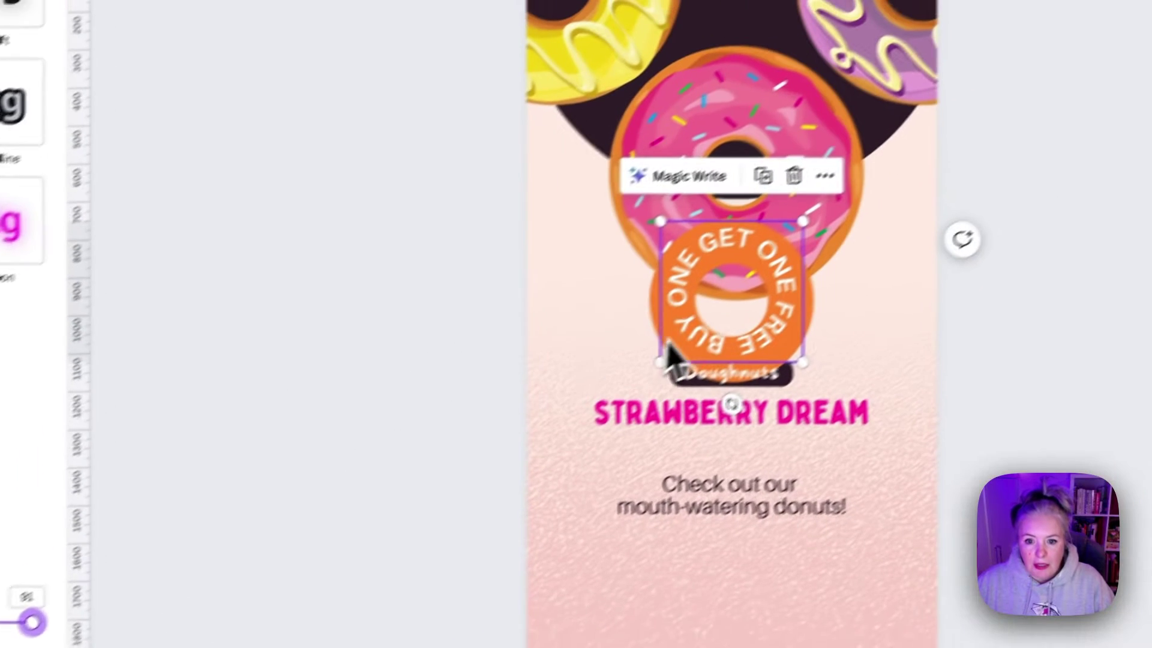
drag(1010, 123, 1008, 134)
drag(638, 367, 638, 367)
drag(750, 397, 727, 380)
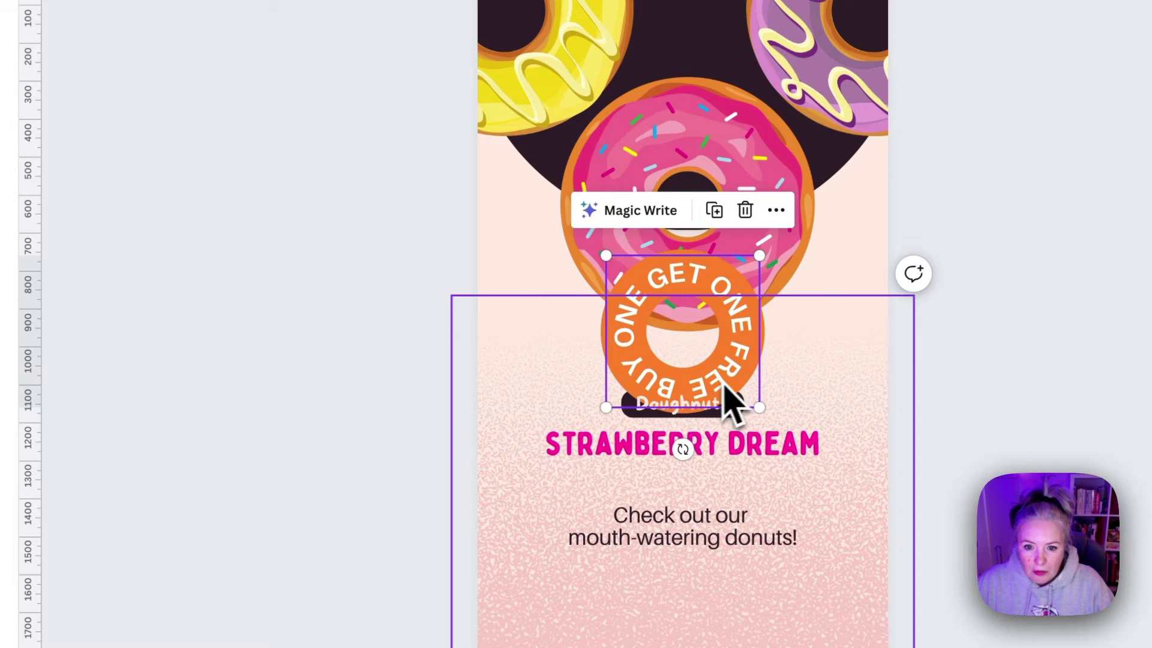
click(532, 383)
click(538, 297)
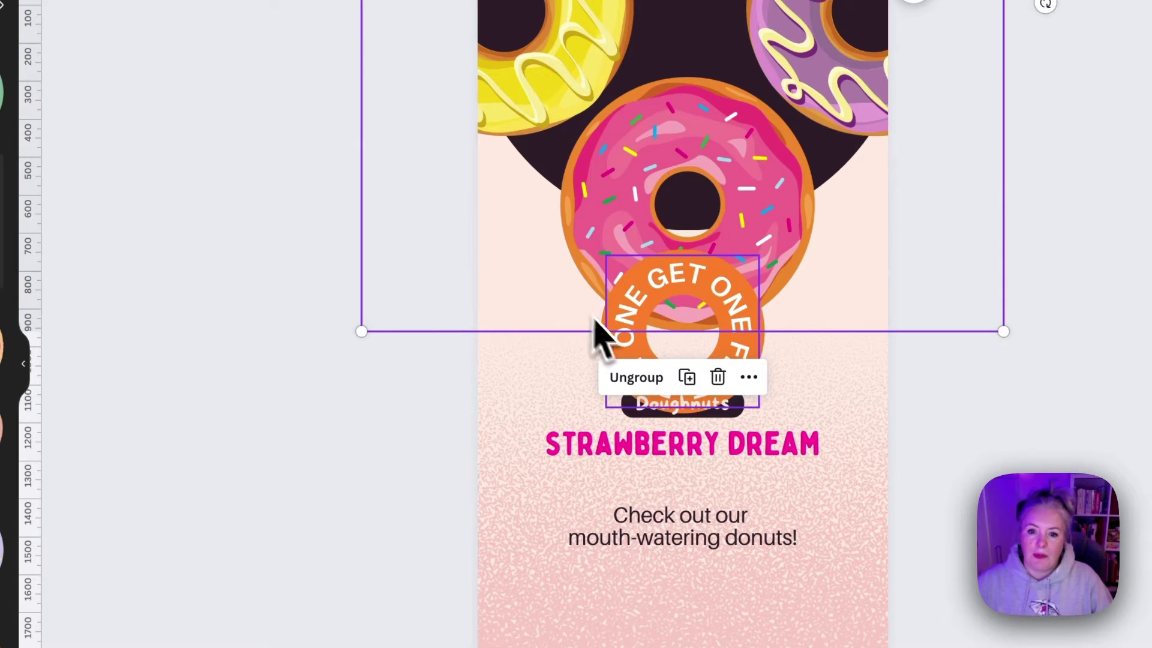
Step: Shrink the ring-and-text badge to about 356×356 and nudge it slightly right
click(627, 342)
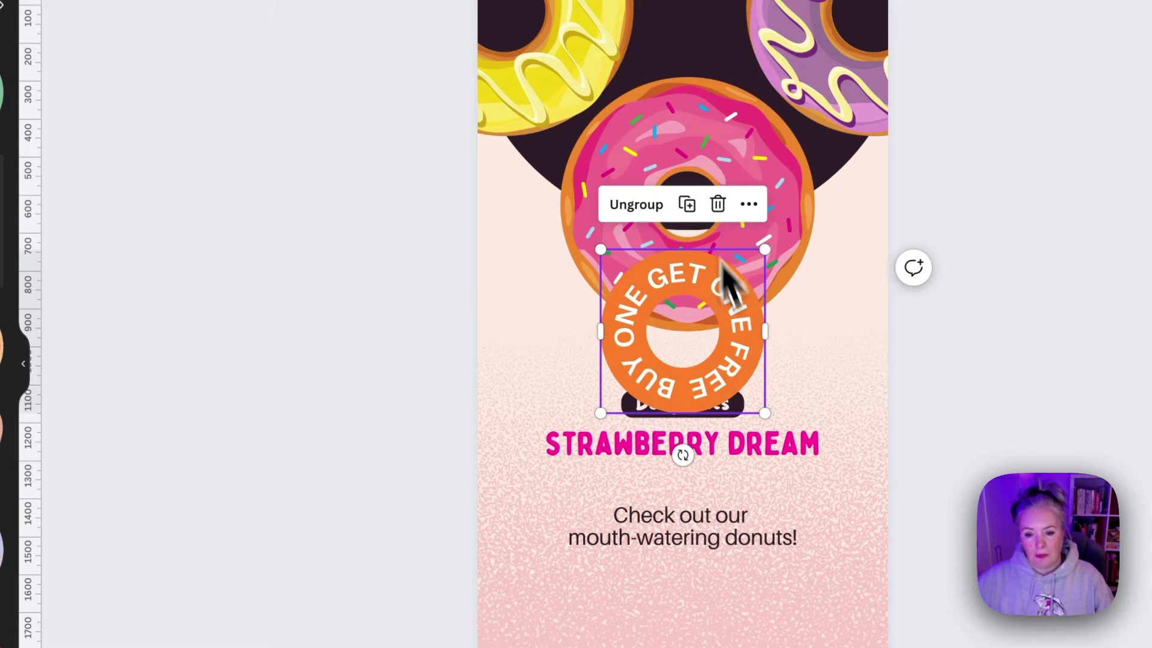
drag(764, 413, 643, 333)
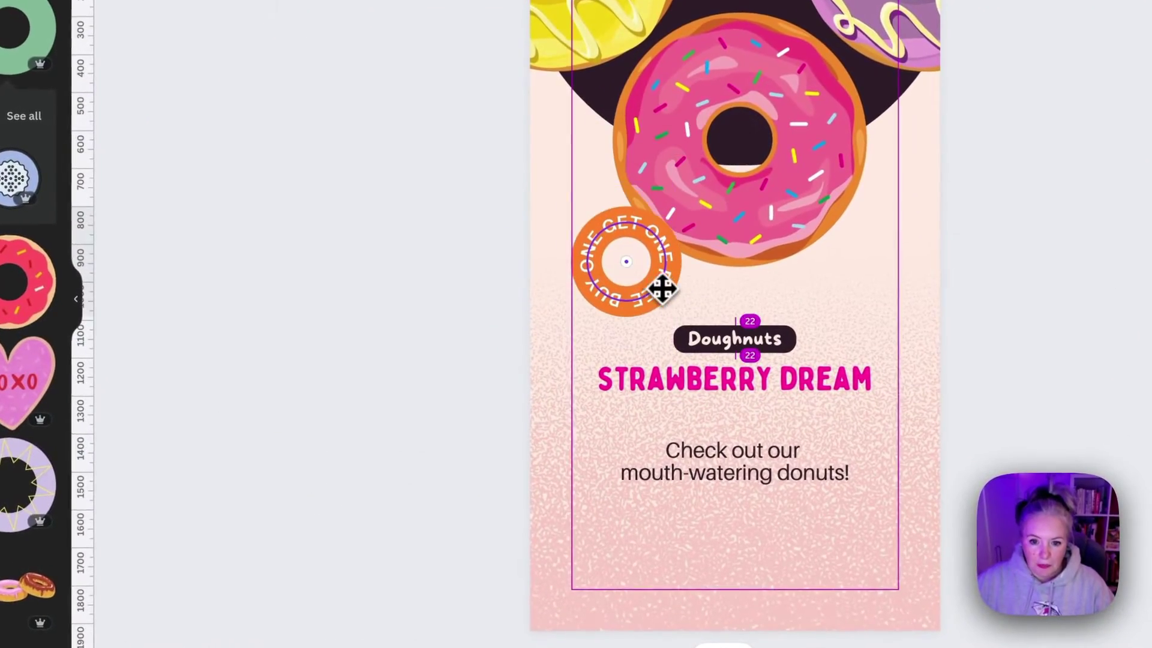
drag(662, 289, 676, 292)
click(496, 224)
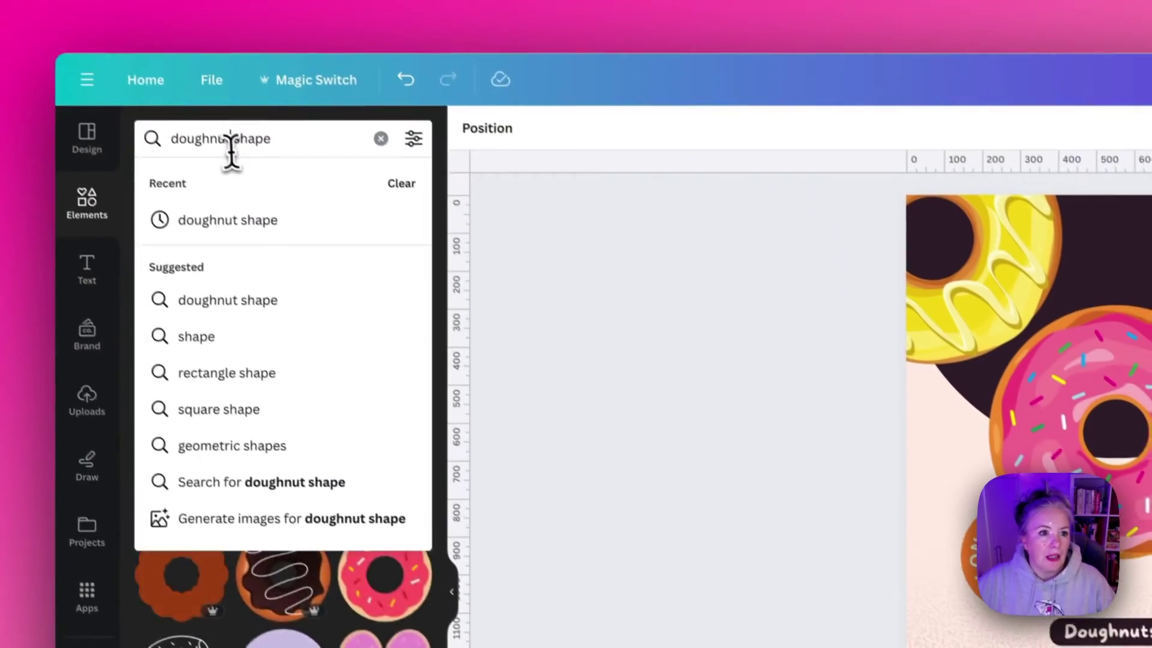
Step: Search Elements for 'outline doughnut' and add the first graphic to the page
triple_click(241, 154)
text(outline)
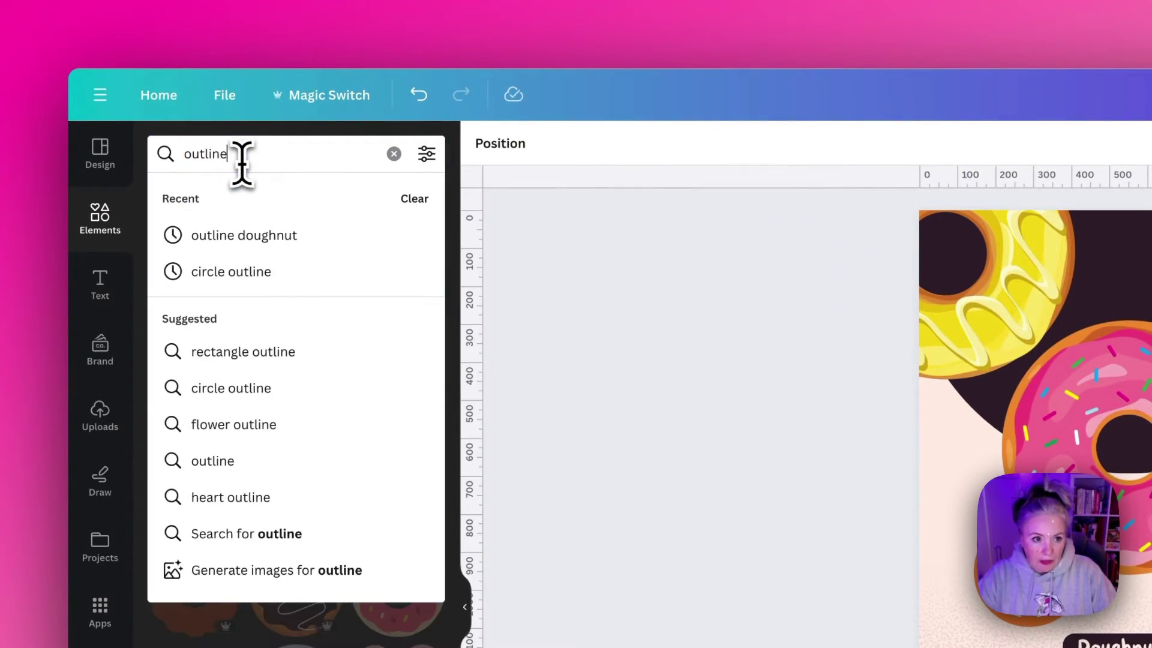
text( doughnut)
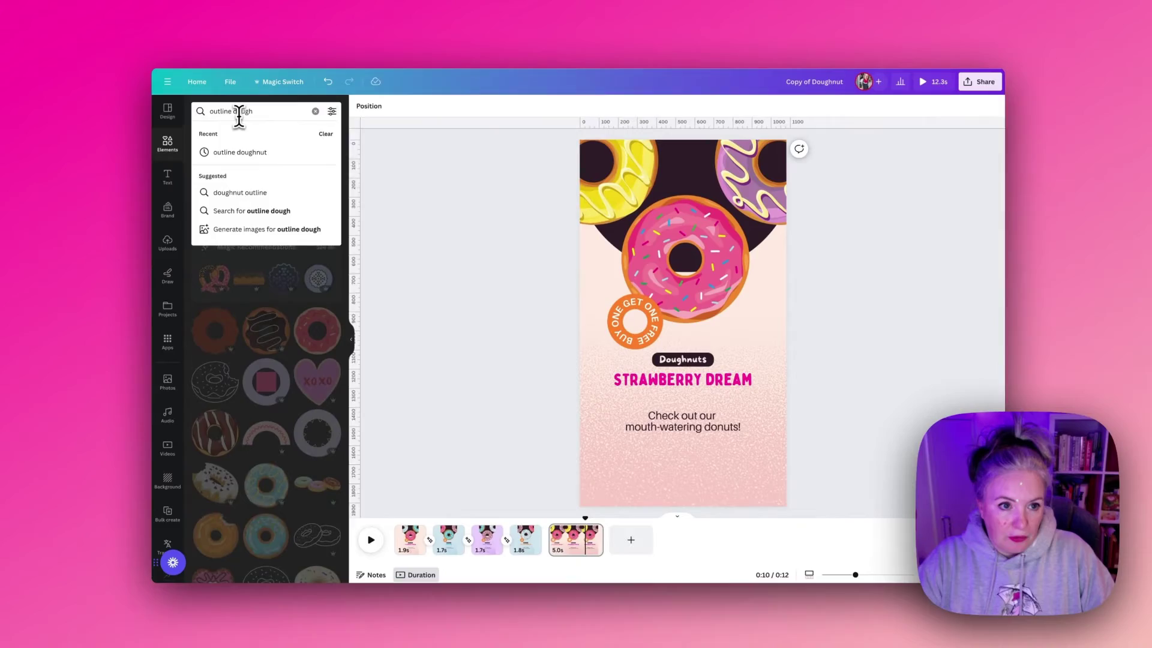
key(Return)
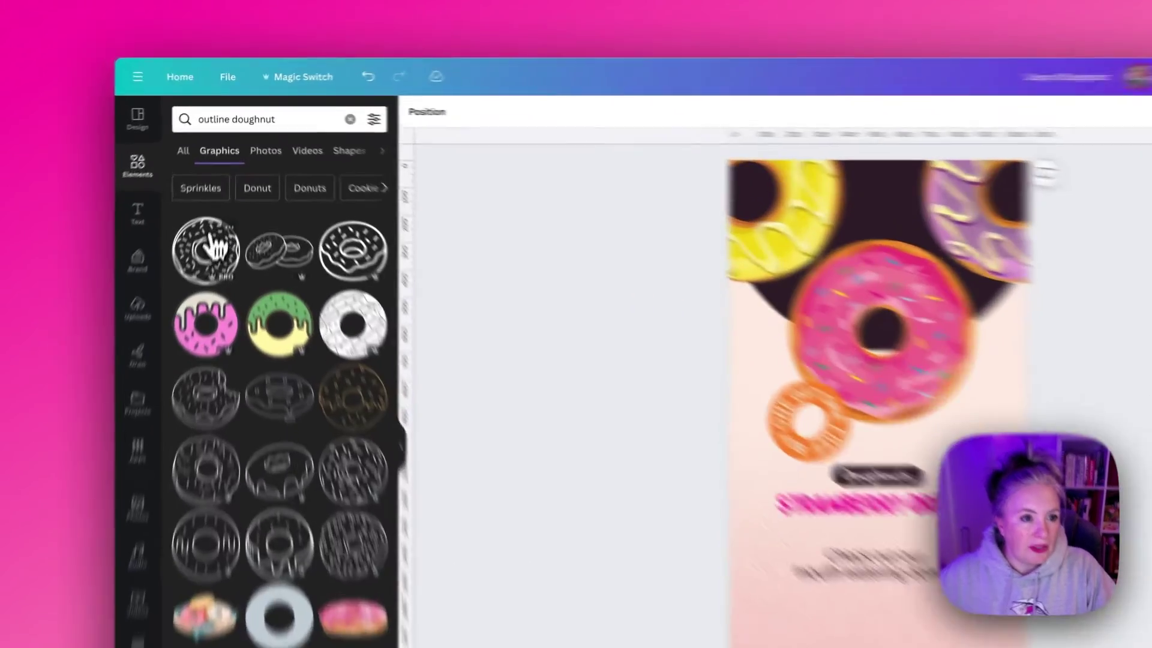
click(215, 201)
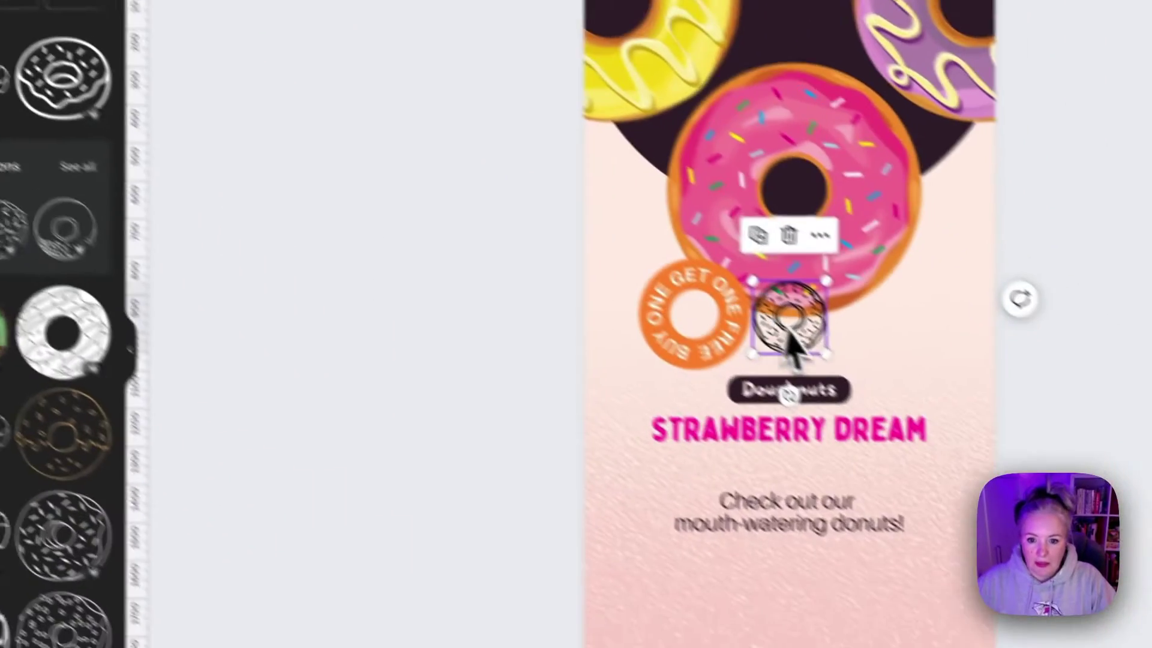
Step: Place the outline doughnut centred at the page bottom and colour it magenta
drag(791, 351, 805, 626)
drag(666, 395, 664, 391)
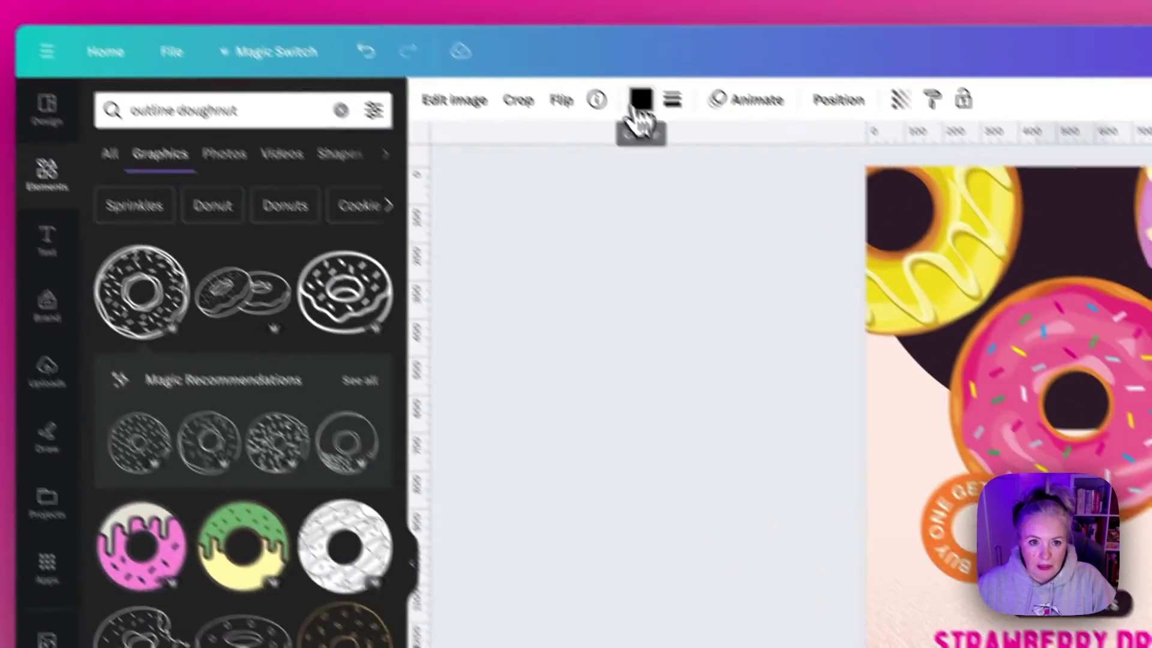
click(640, 99)
click(215, 346)
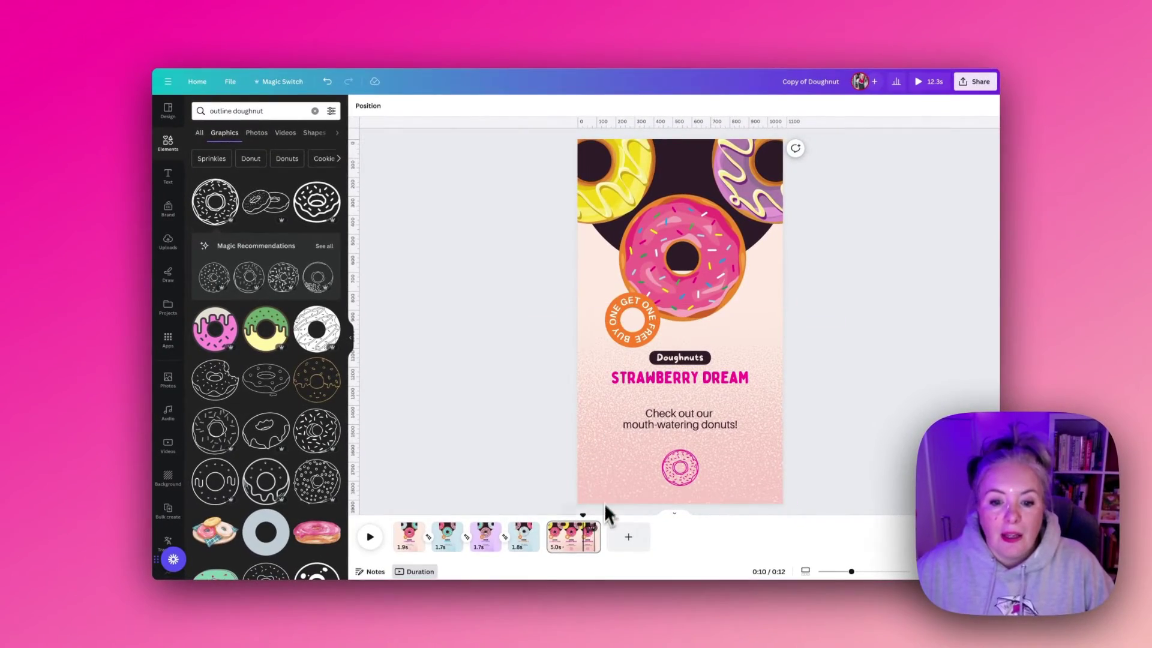
Step: Trim the fifth page to 1.5 seconds and enlarge the timeline thumbnails with the zoom slider
drag(599, 537, 562, 541)
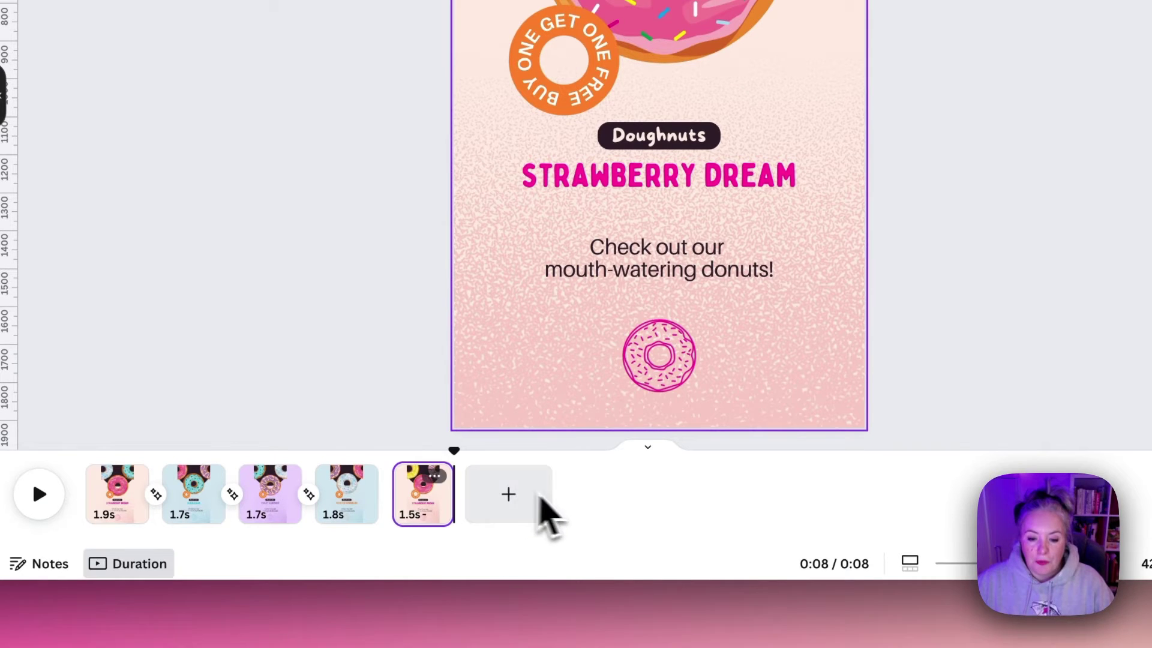
click(909, 564)
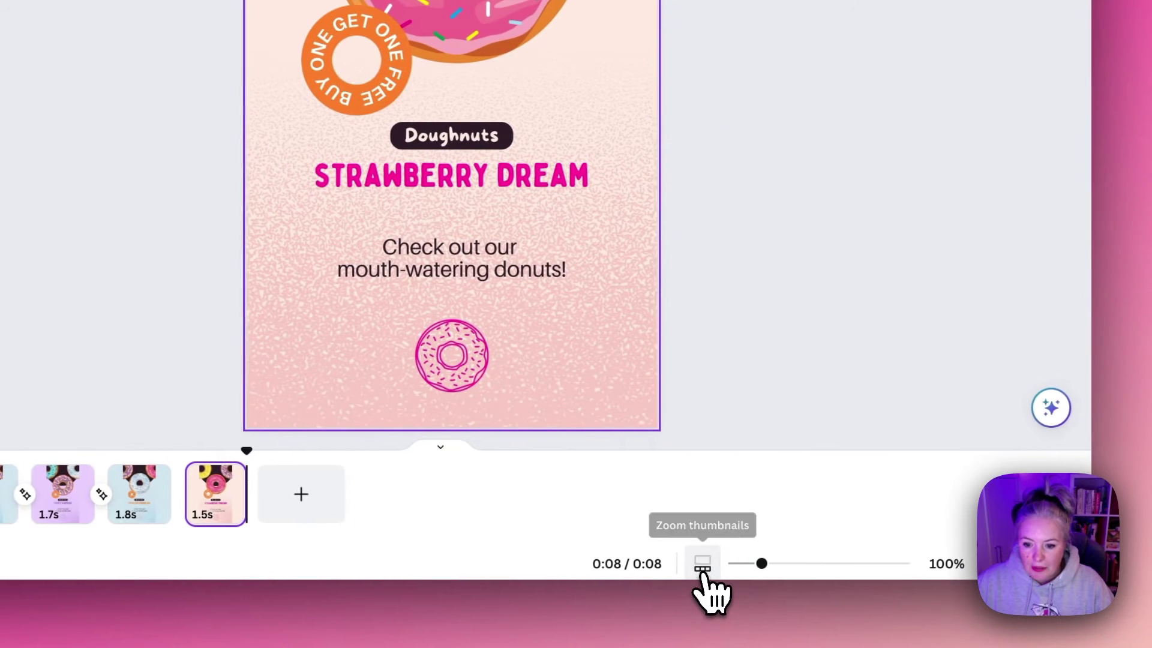
mouse_move(778, 569)
mouse_down()
mouse_move(801, 569)
mouse_move(775, 564)
mouse_up()
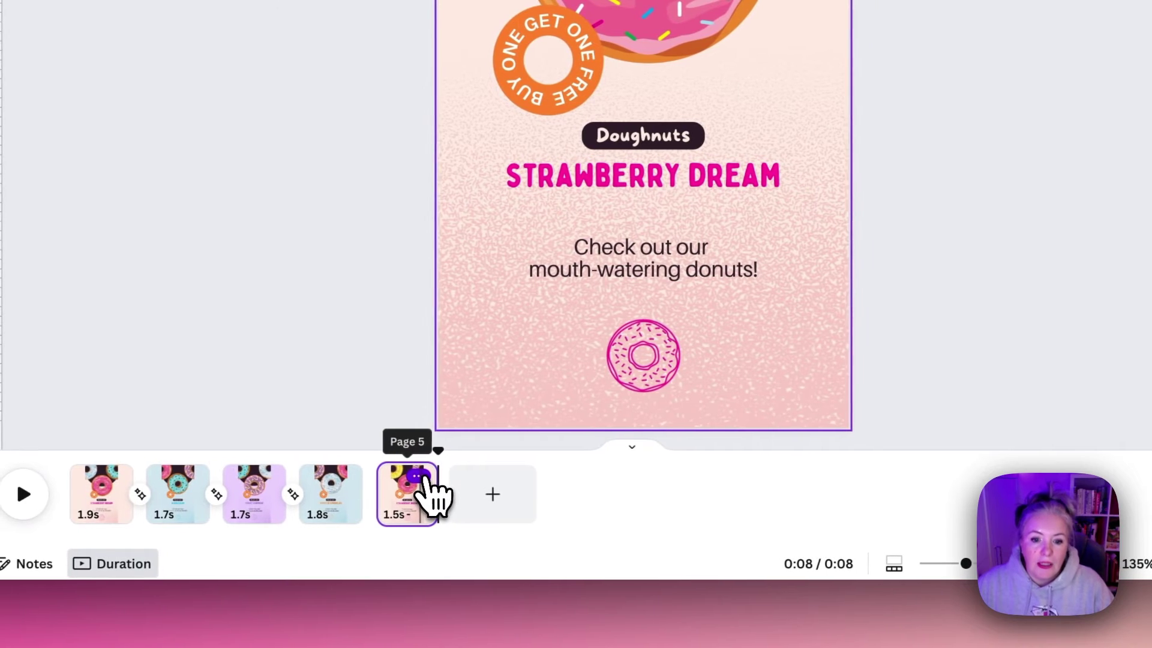
Step: Duplicate the Strawberry Dream page into a sixth page, then select its doughnut group and overlapping elements
click(418, 477)
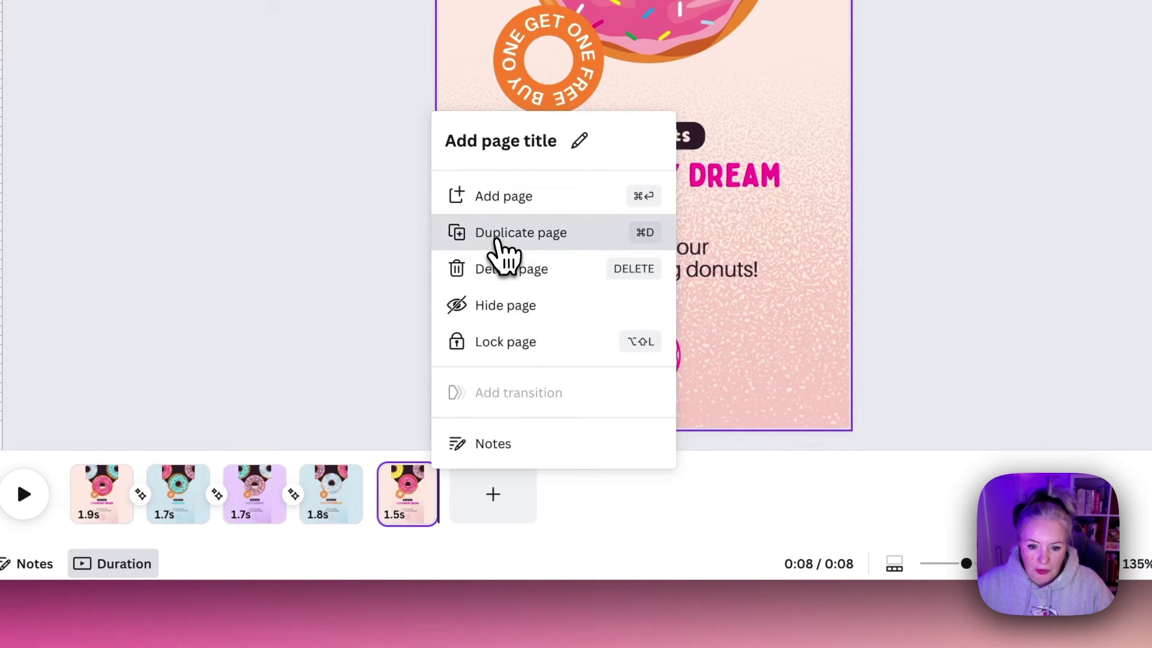
click(496, 237)
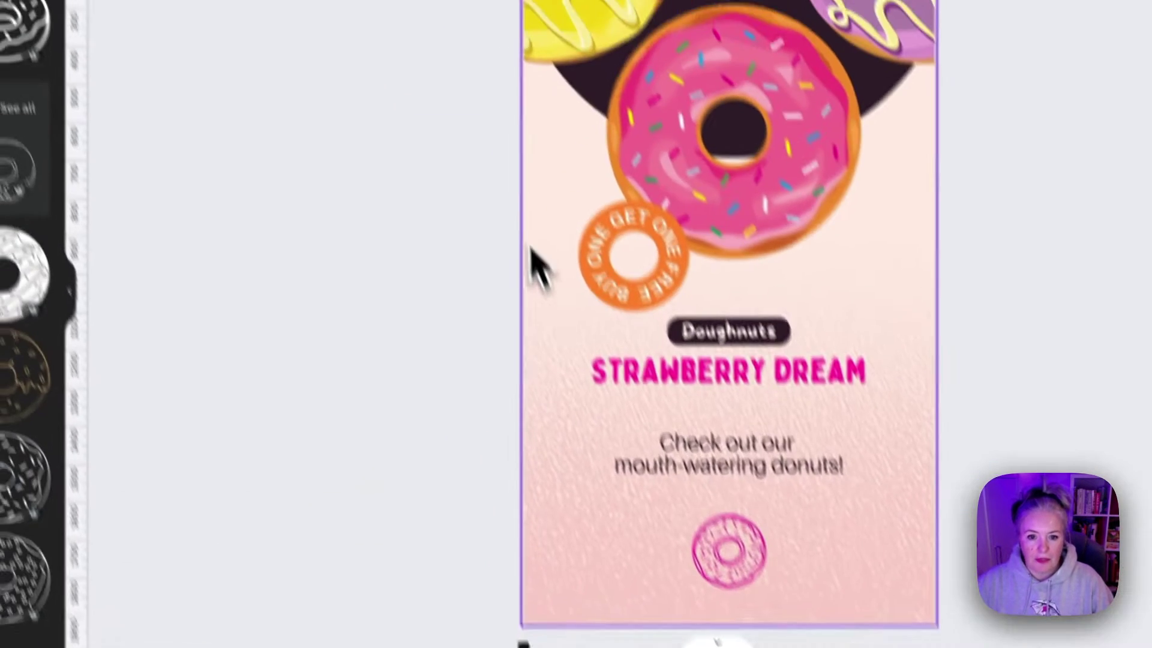
click(467, 51)
click(567, 351)
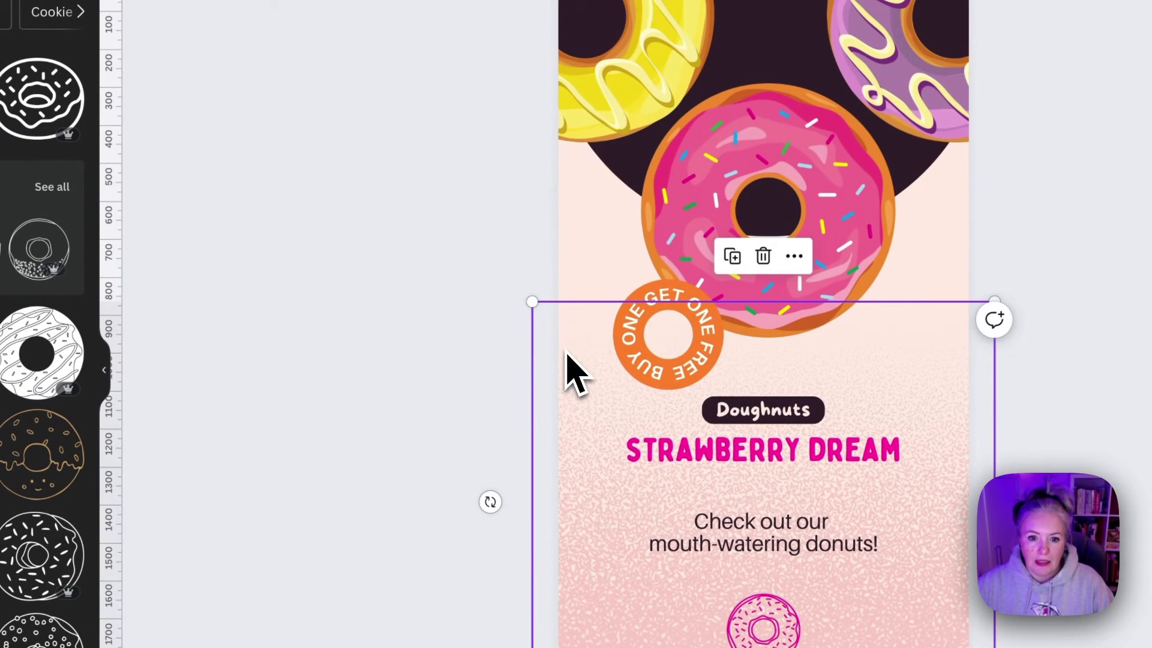
click(571, 331)
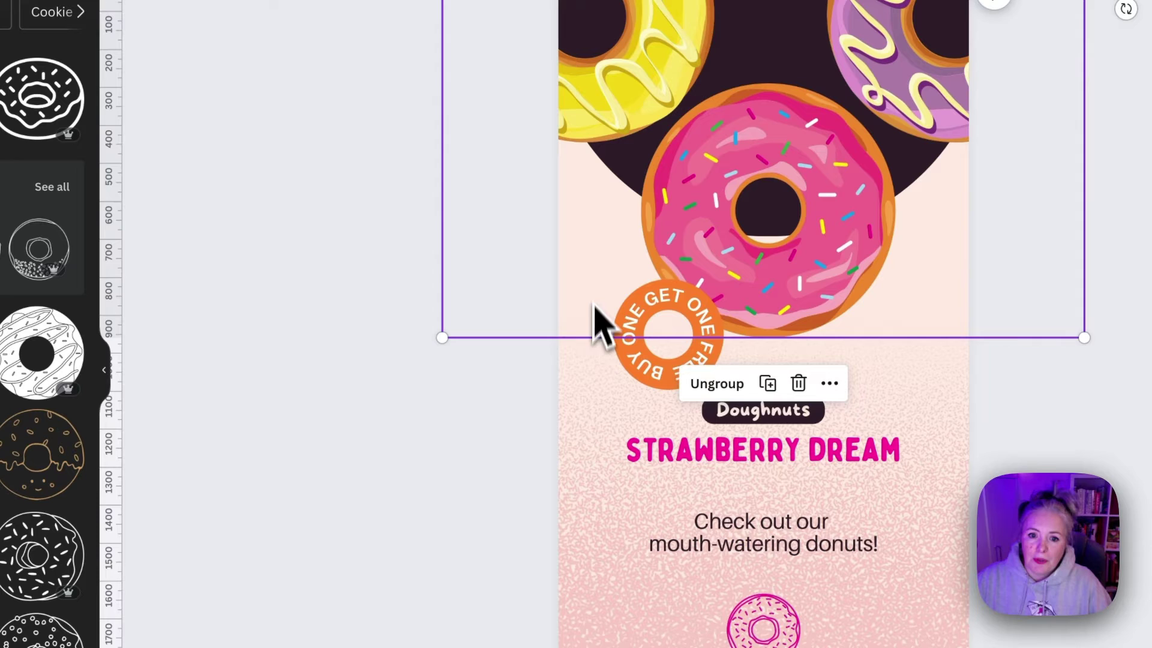
click(595, 342)
click(597, 321)
click(600, 358)
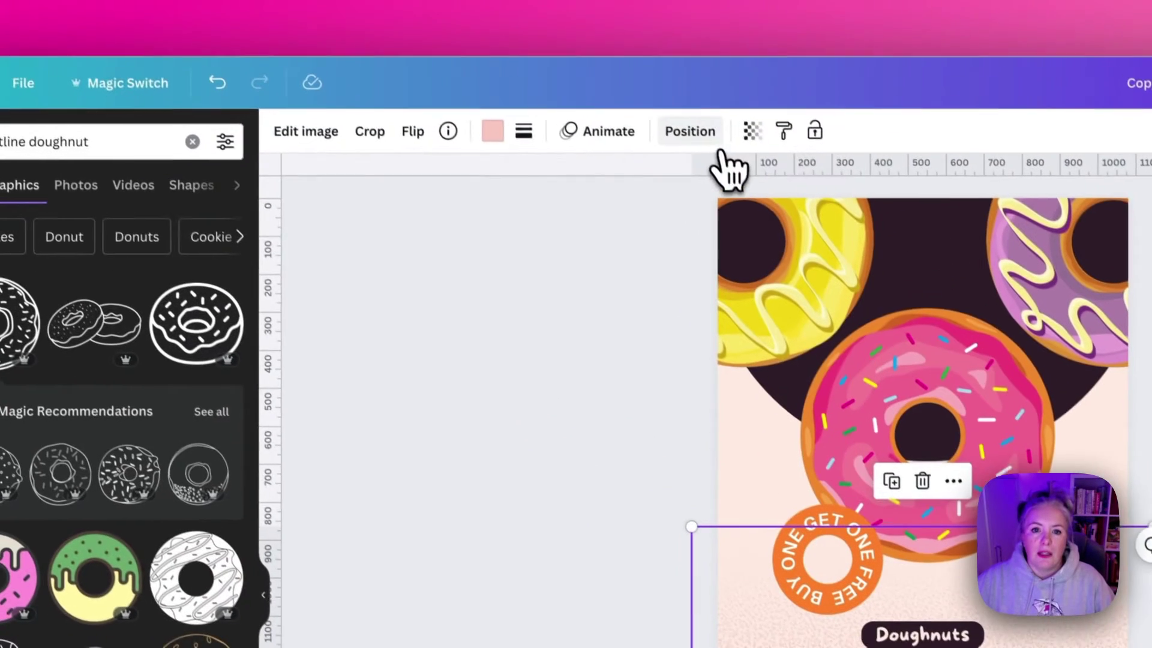
Step: Recolour the sixth page's peach background layer lavender using the document colours
click(717, 144)
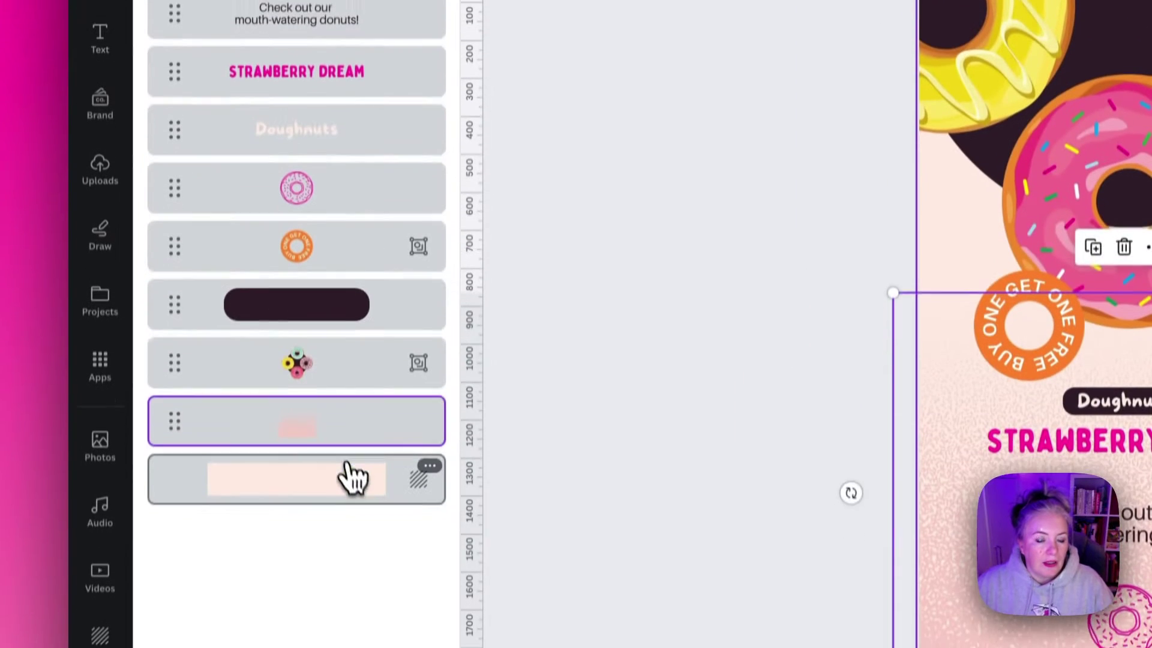
click(354, 636)
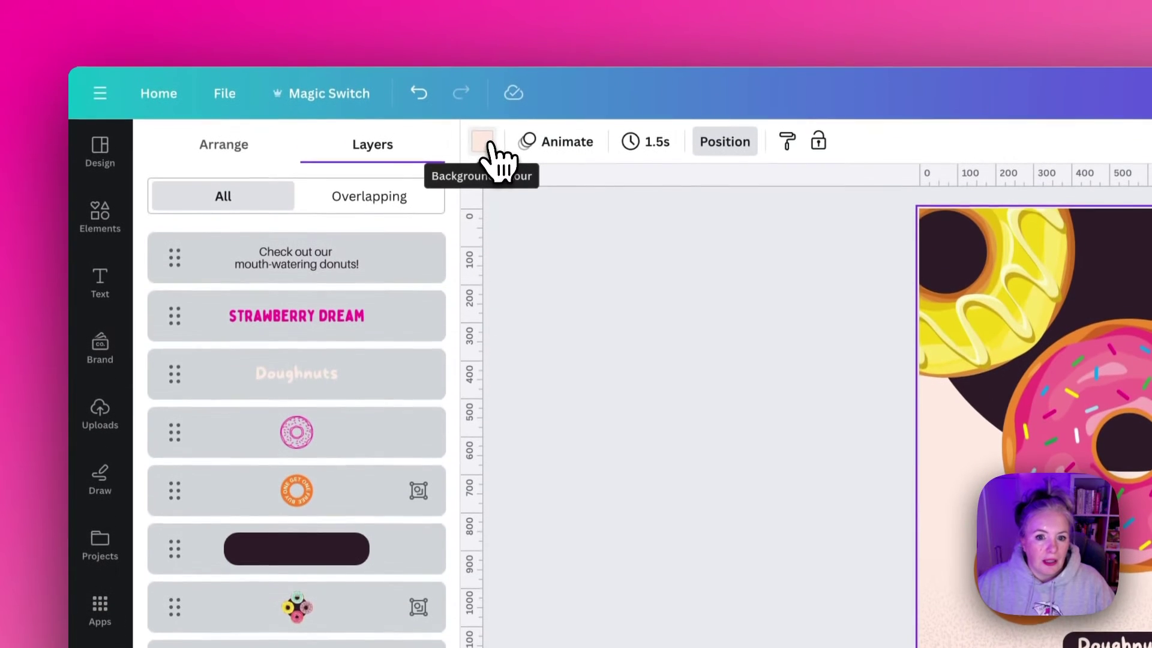
click(484, 144)
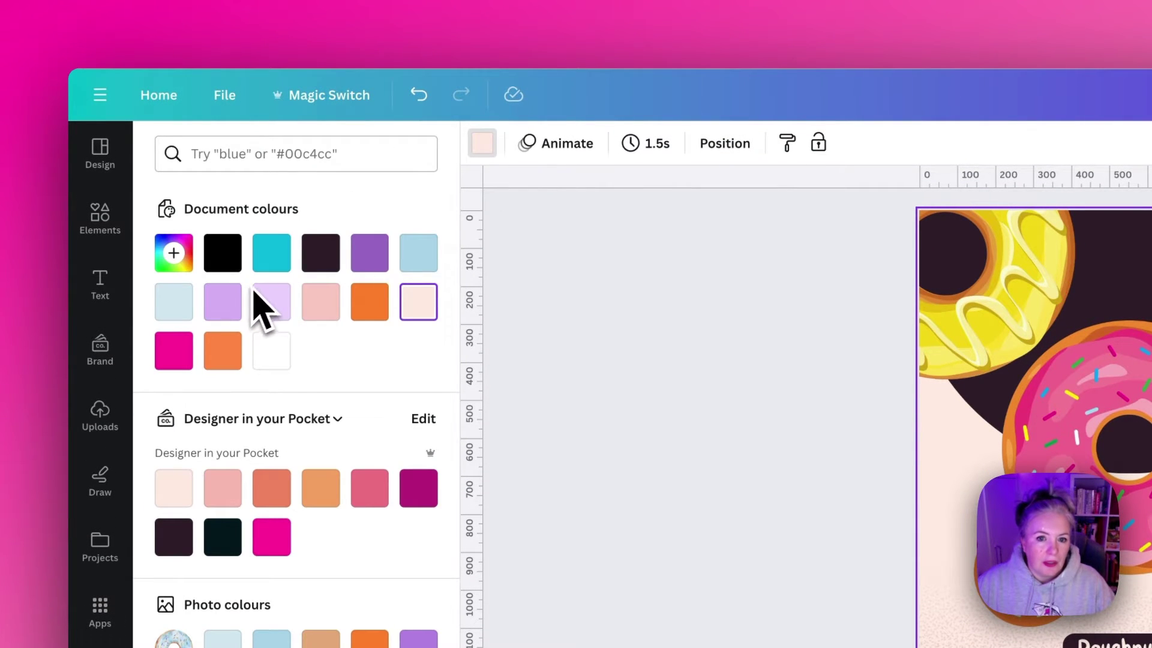
click(273, 302)
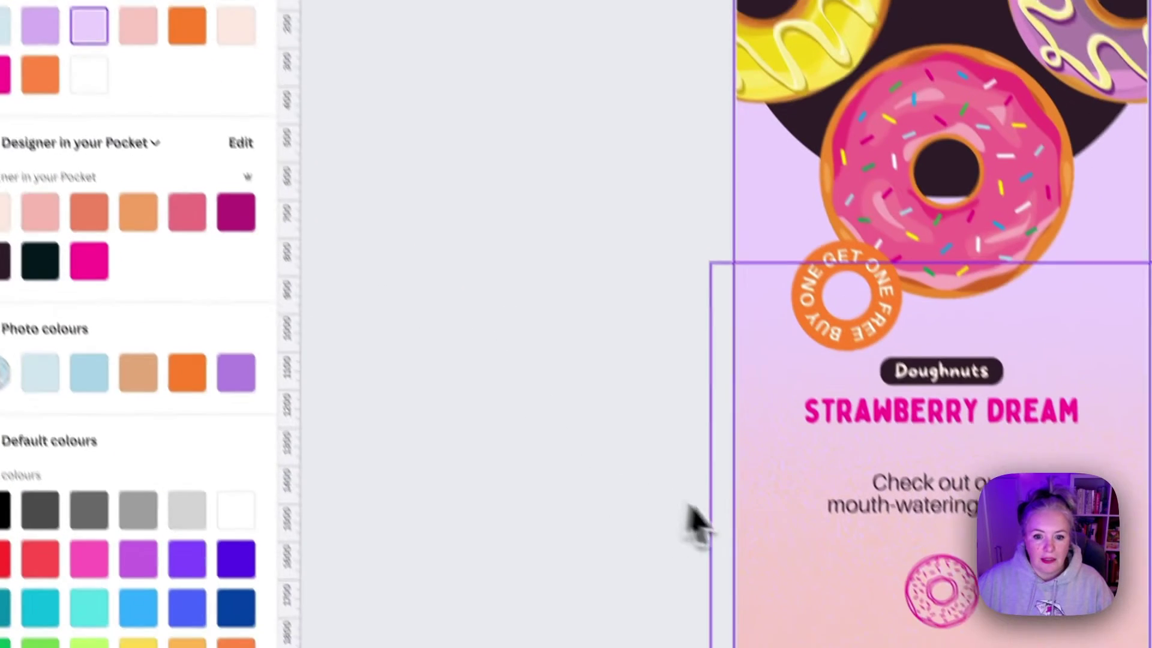
click(763, 492)
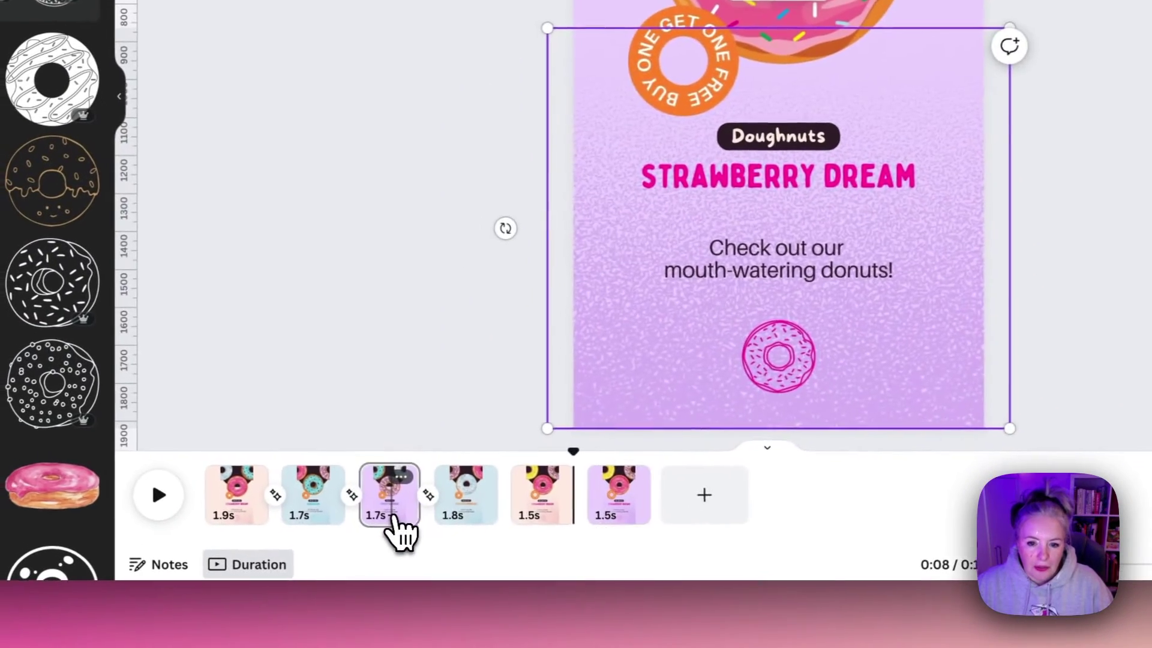
Step: Change the sixth page's STRAWBERRY DREAM heading to VIOLET SURPRISE
click(257, 560)
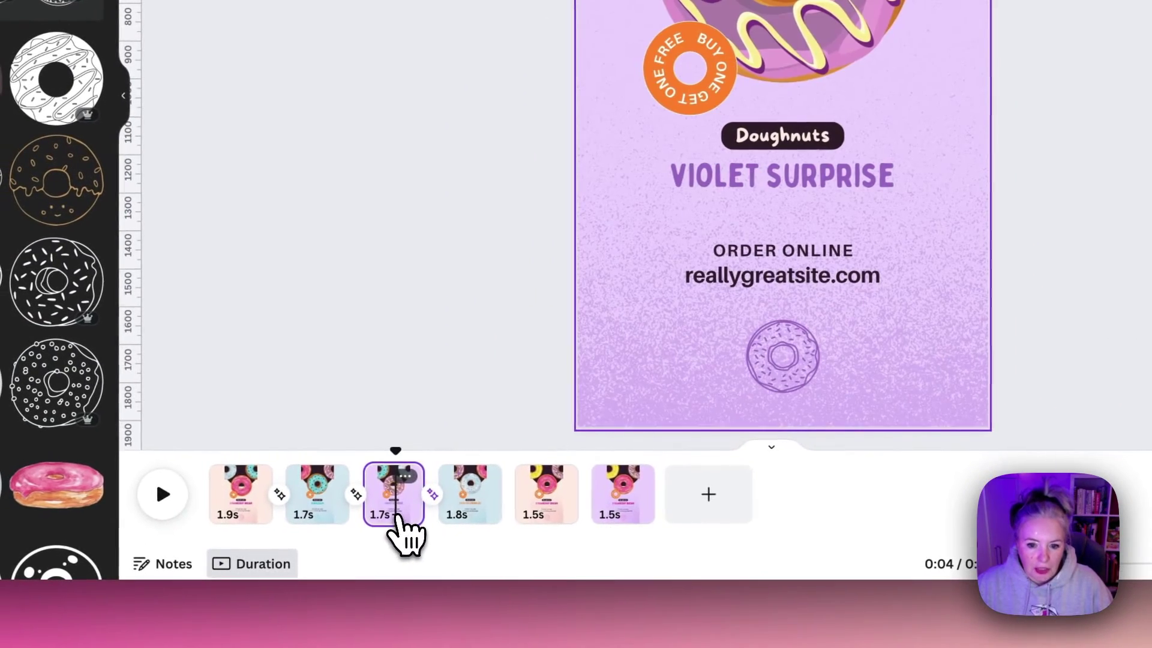
click(624, 510)
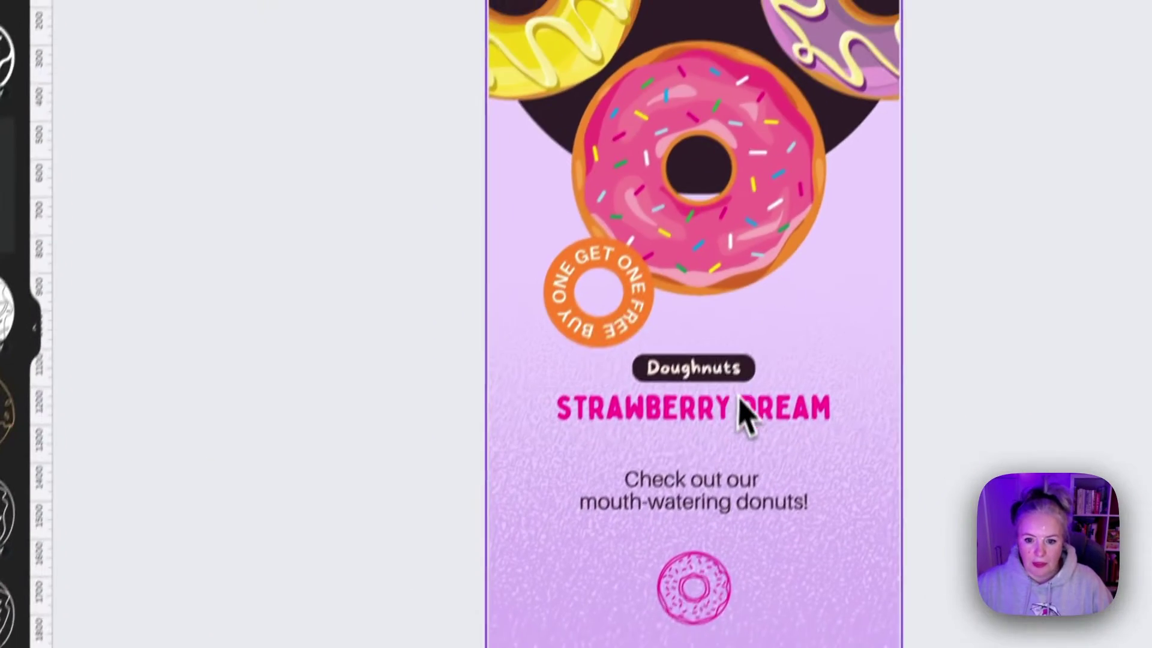
double_click(743, 406)
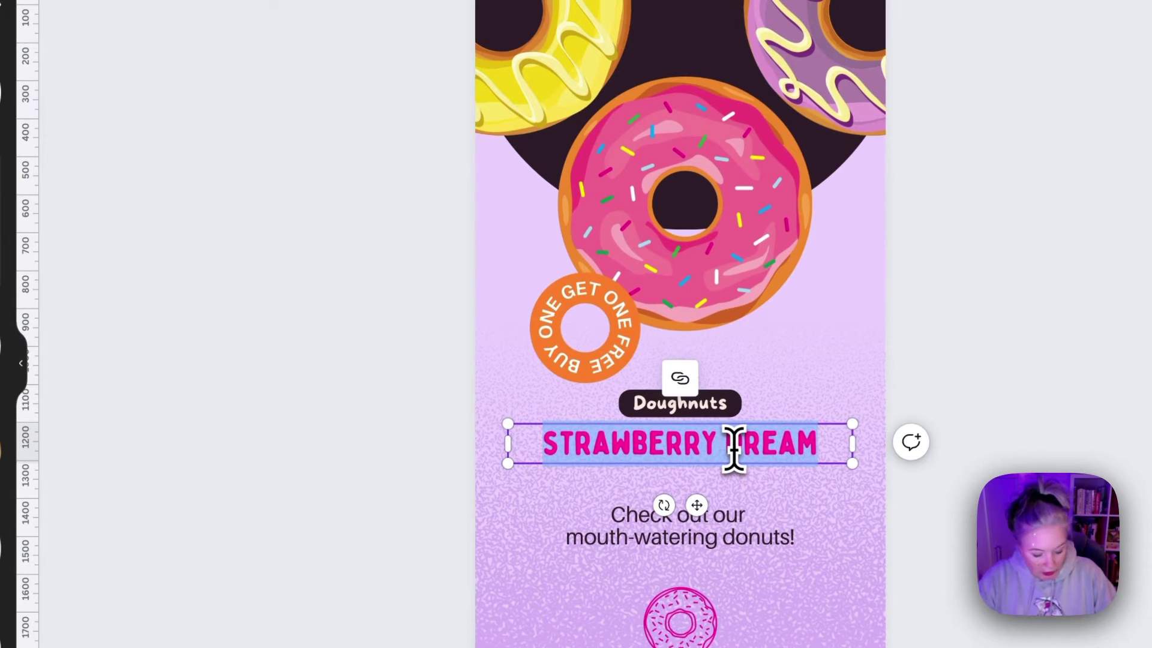
text(VIOLET SURPRISE)
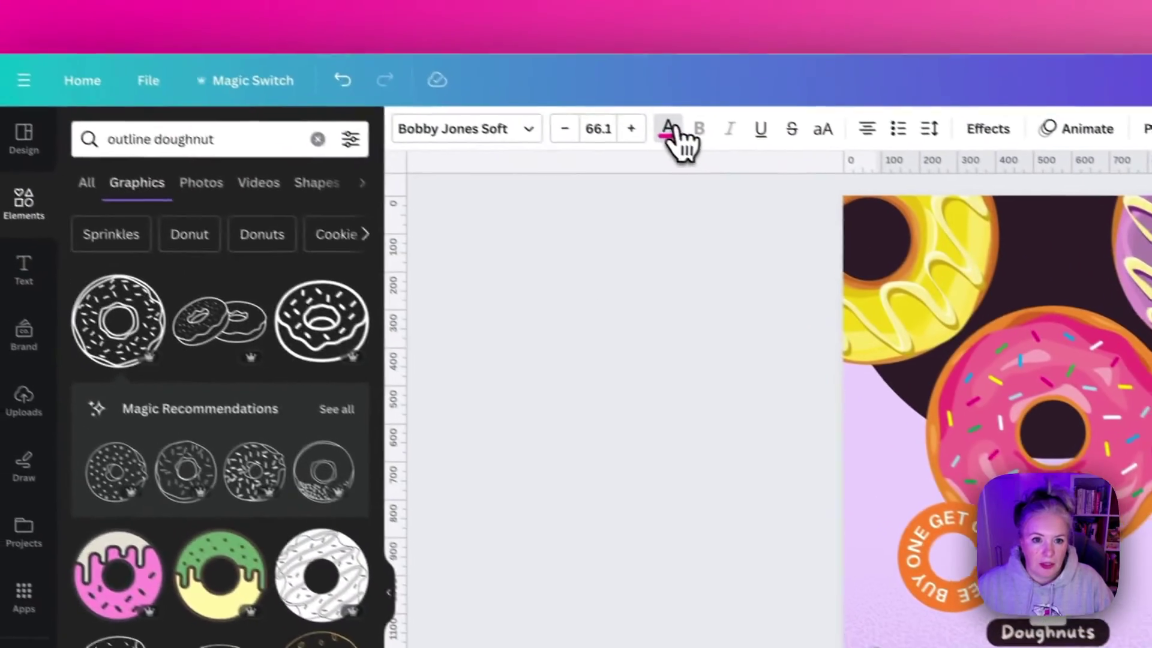
Step: Make the VIOLET SURPRISE title and the outline doughnut purple
click(668, 133)
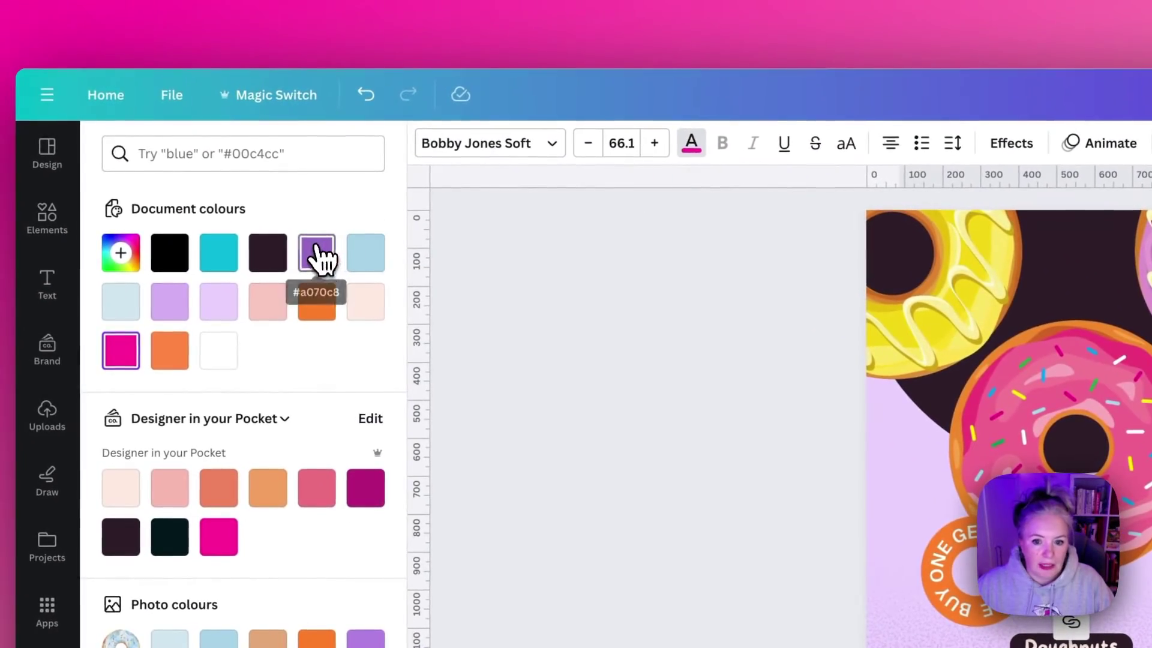
click(318, 251)
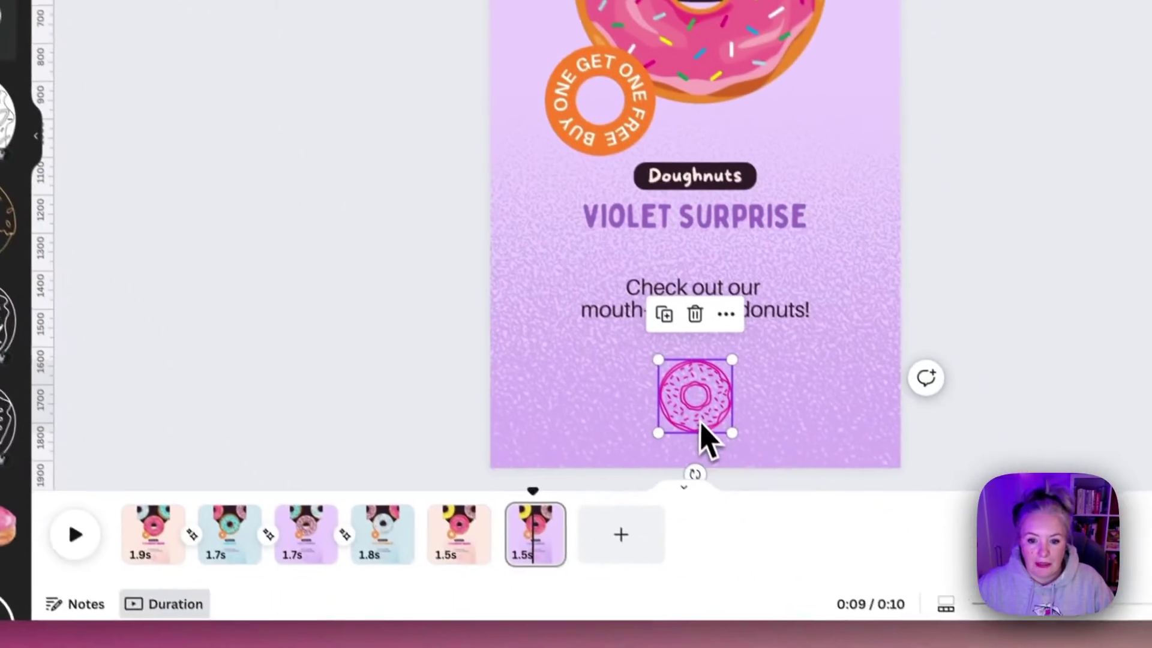
click(607, 99)
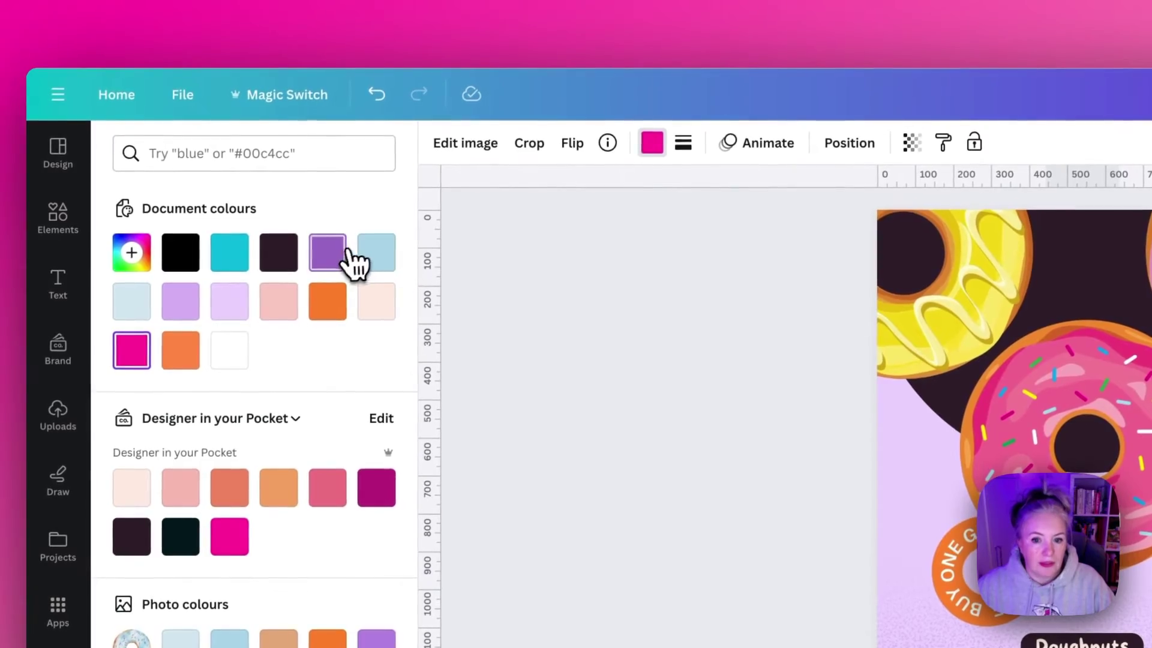
click(327, 253)
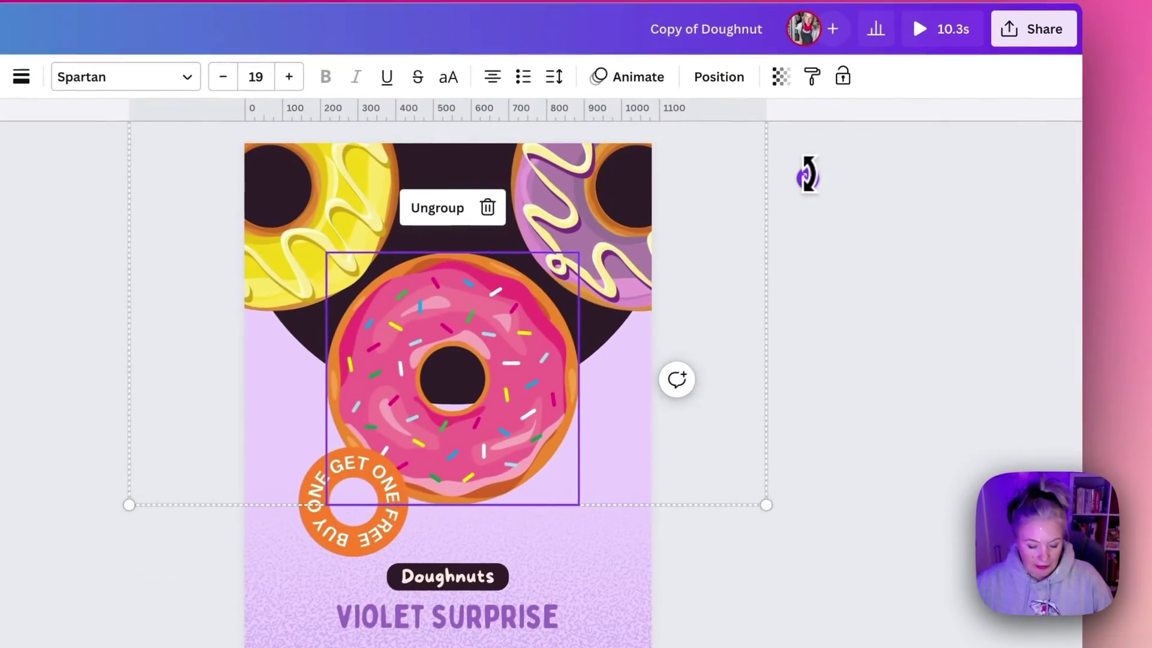
Step: Rotate the doughnut ring to centre the purple doughnut, and turn the orange badge to about 78°
drag(861, 153, 808, 269)
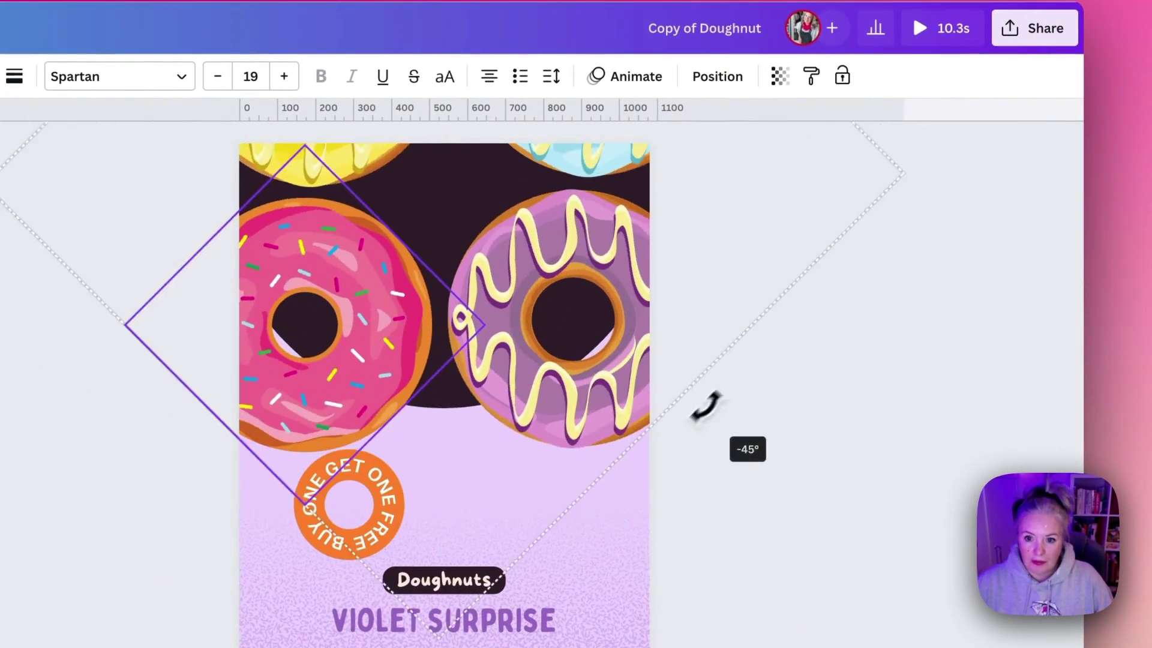
drag(705, 407, 444, 488)
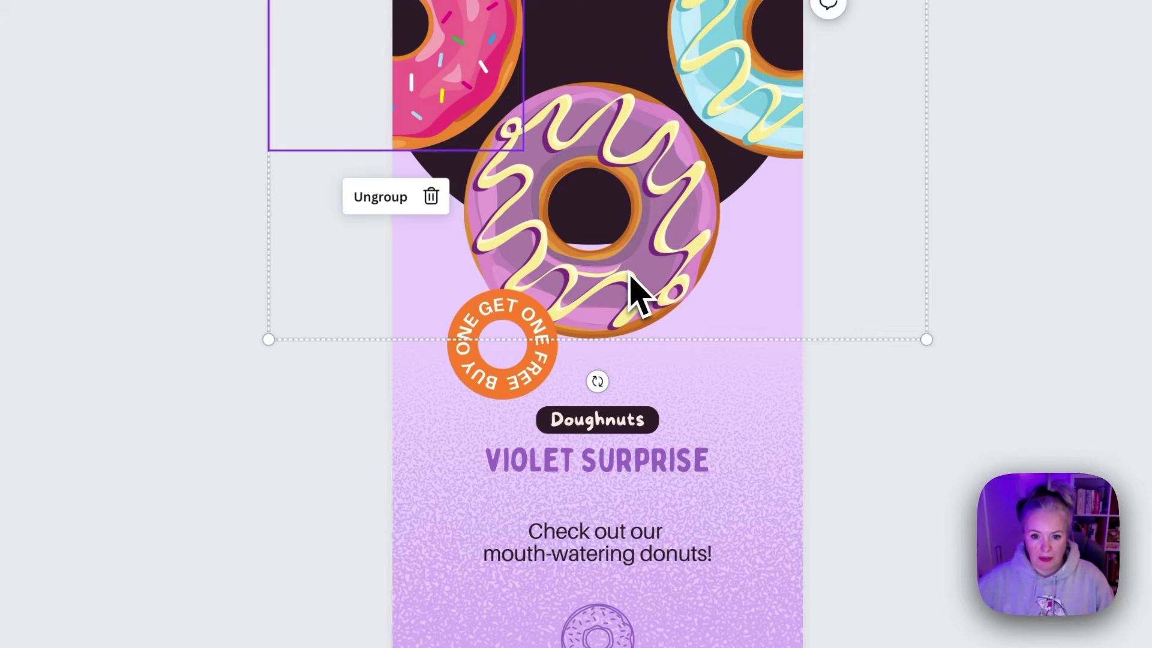
click(507, 383)
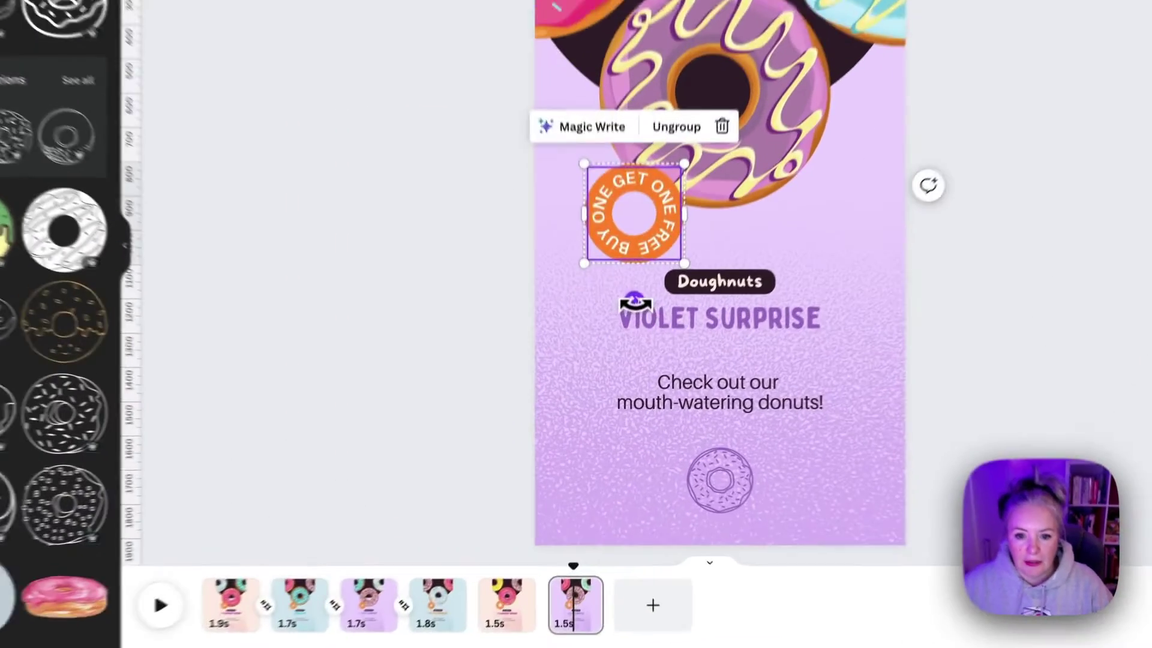
drag(632, 368, 597, 364)
drag(565, 276, 542, 190)
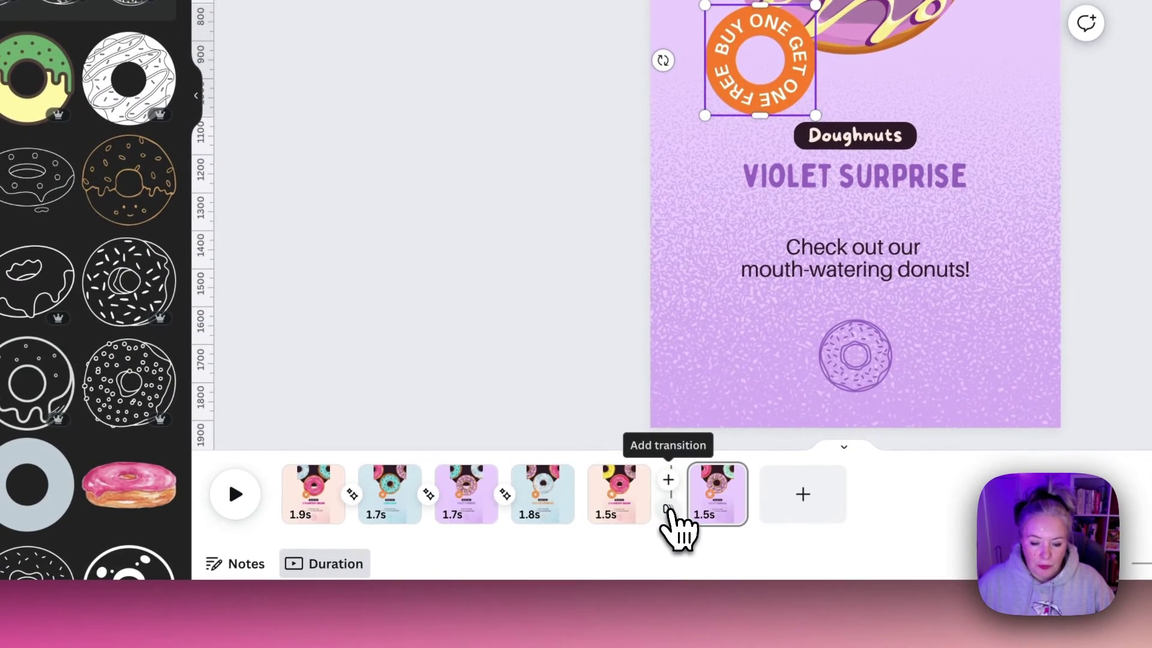
Step: Add a 0.7-second Match & Move transition between Strawberry Dream and Violet Surprise, then preview it
click(670, 510)
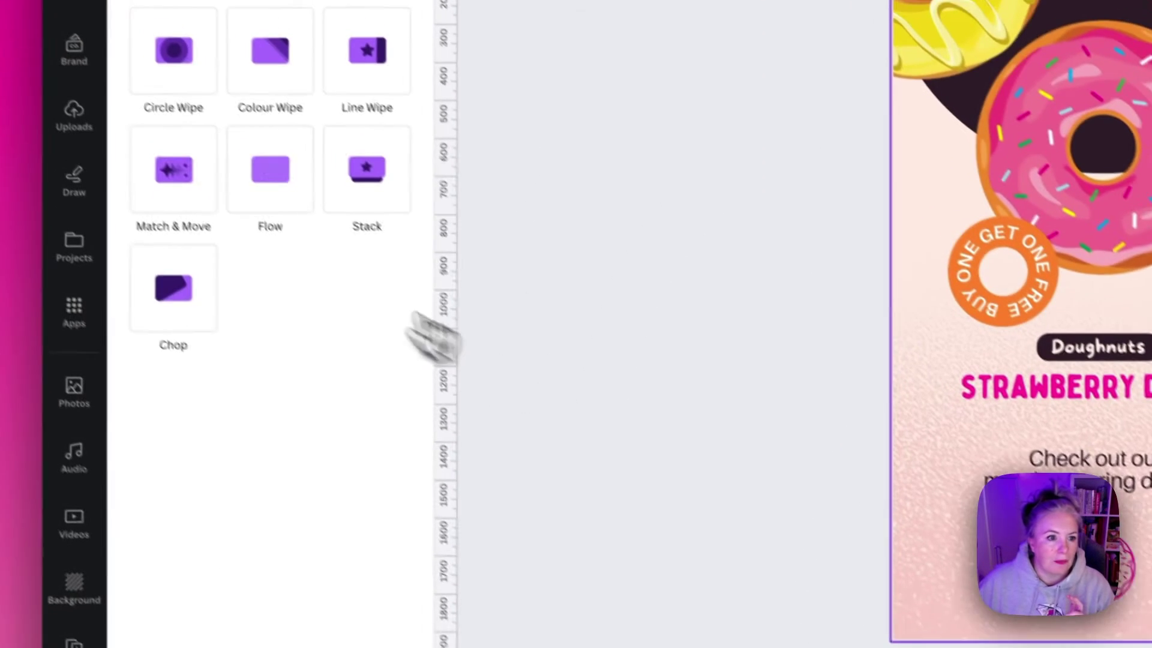
click(204, 222)
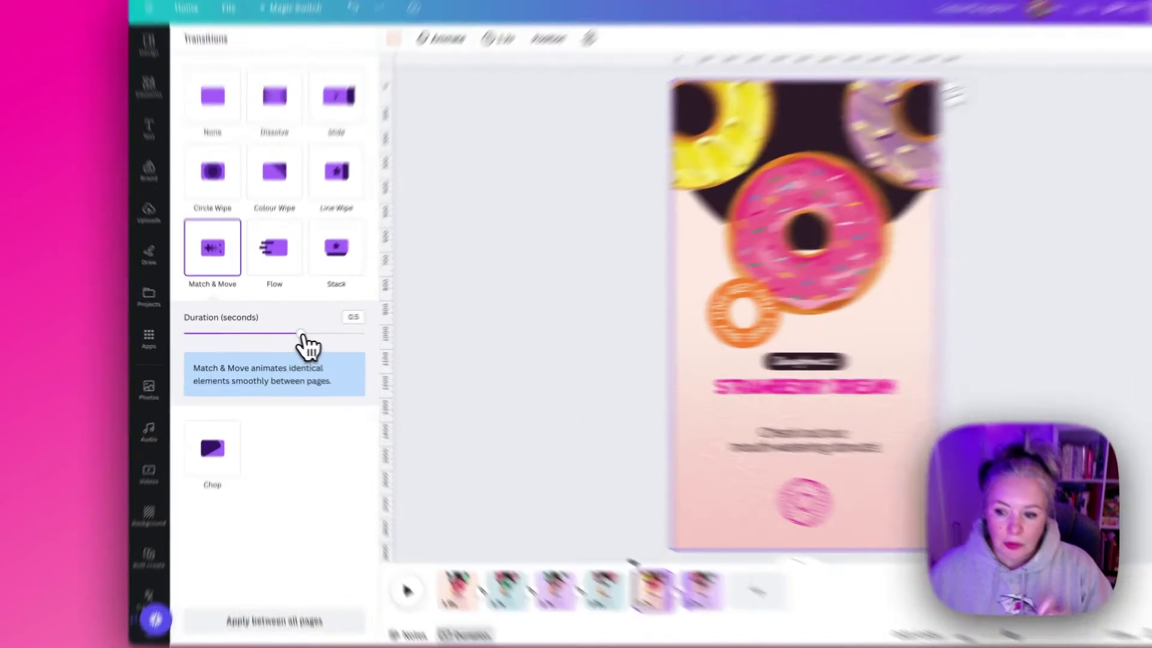
drag(292, 347, 314, 345)
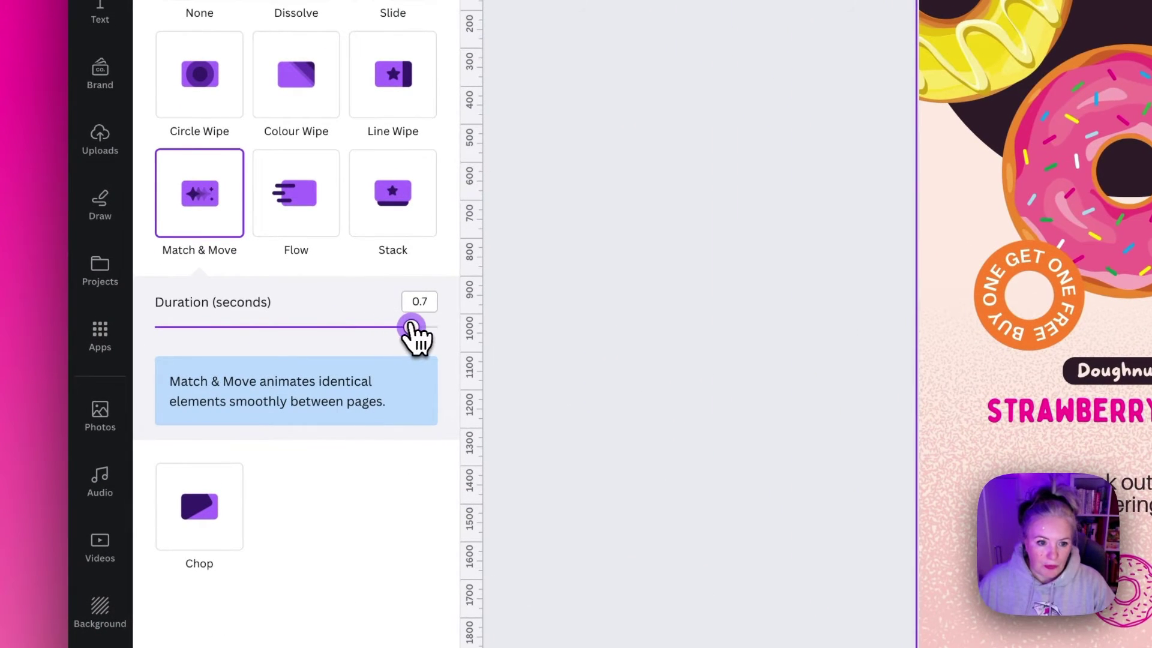
drag(412, 327, 441, 329)
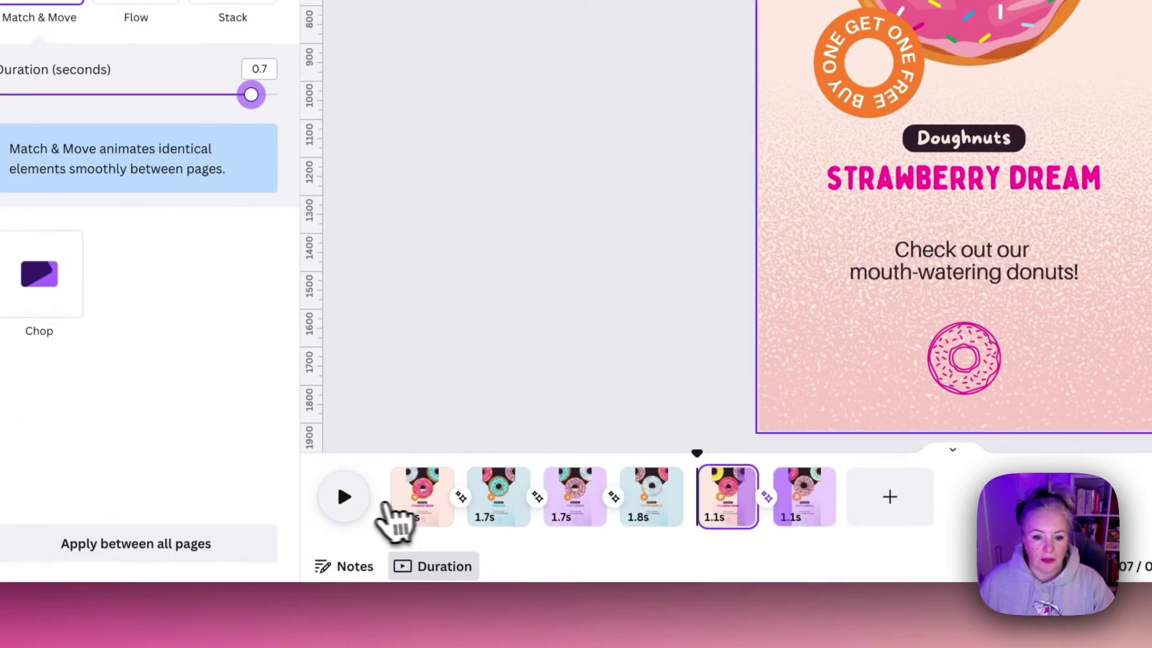
click(353, 496)
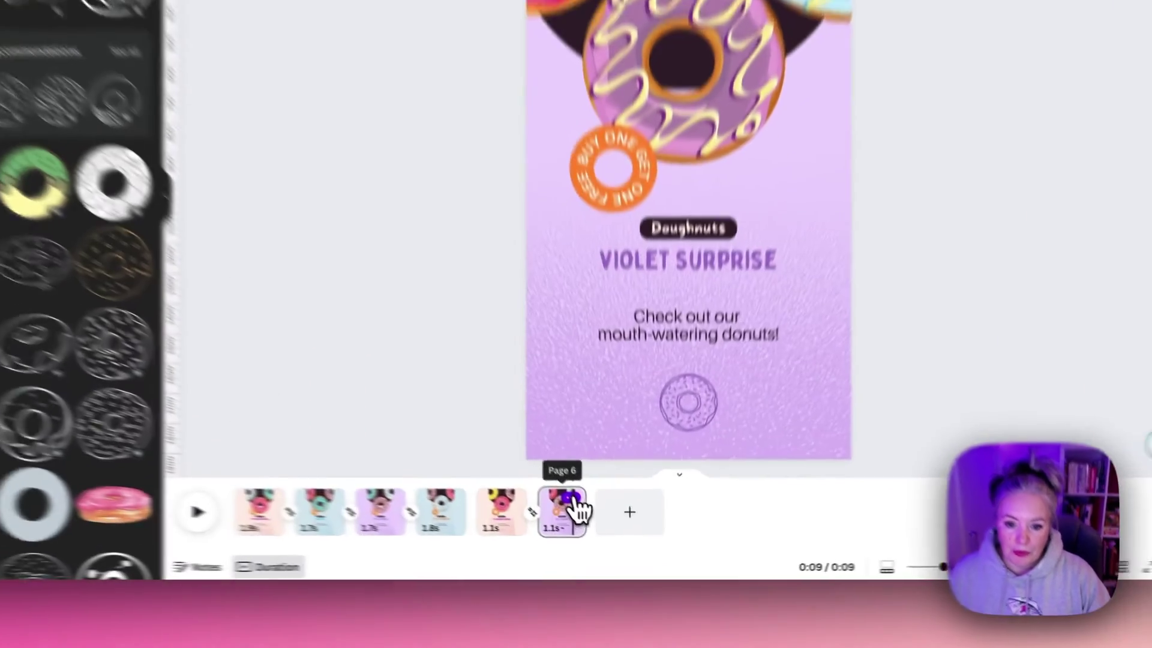
Step: Duplicate the Violet Surprise page into a seventh page and select its doughnut group
right_click(603, 531)
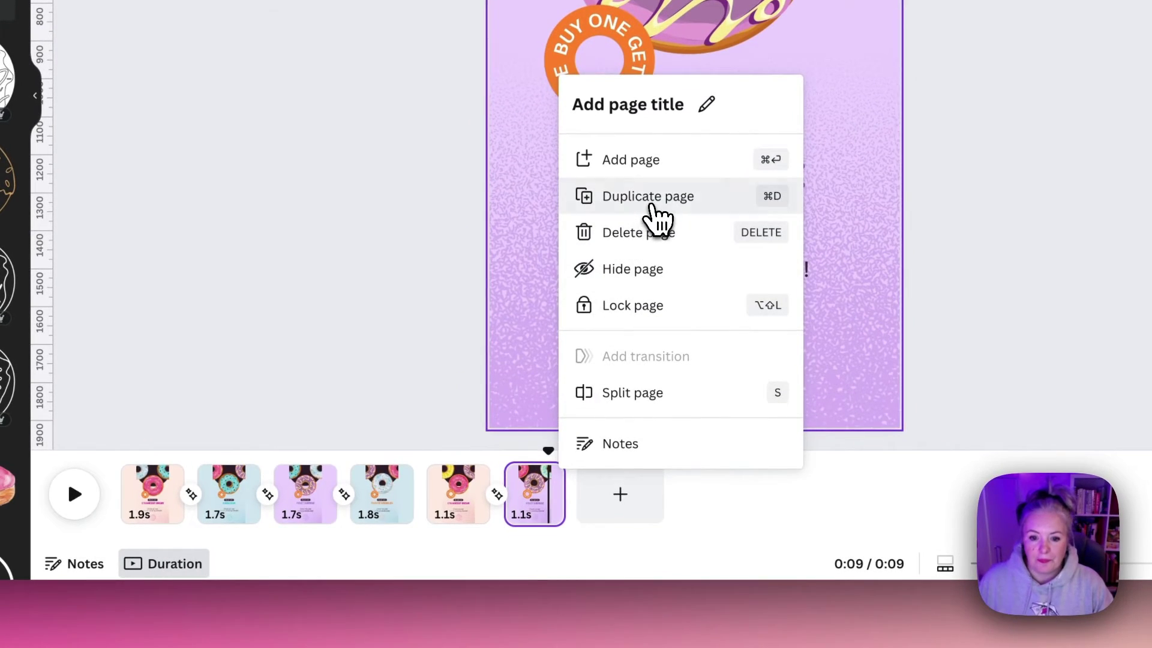
click(651, 204)
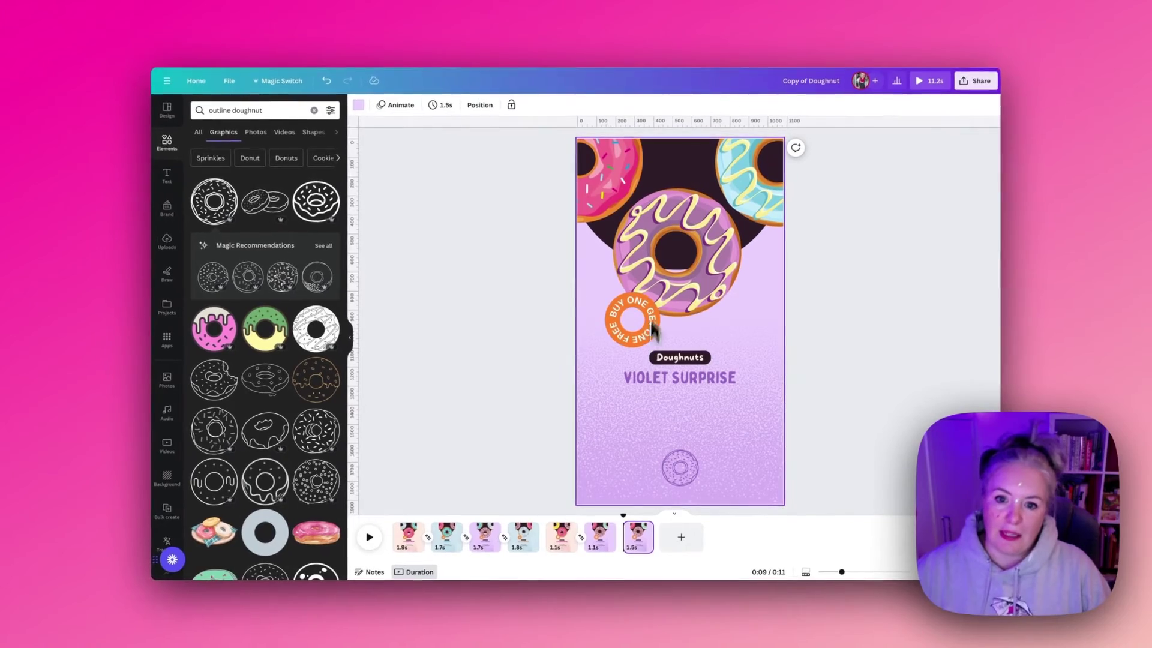
click(704, 270)
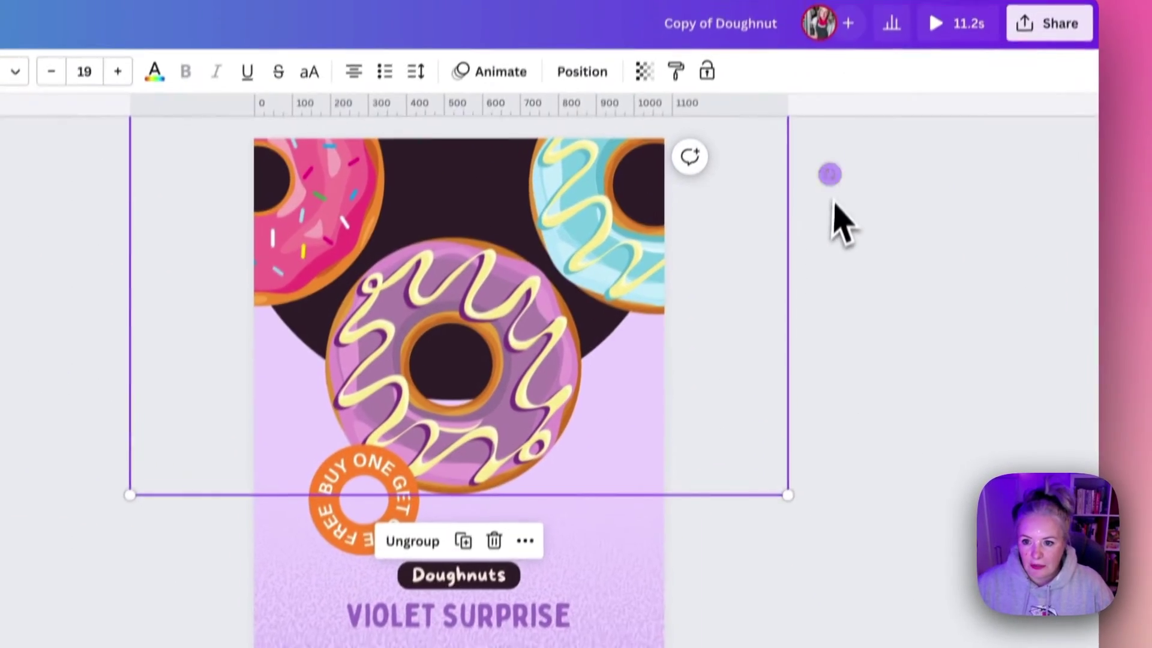
Step: Rotate the doughnut ring 90° so the blue doughnut sits in the centre
drag(829, 174, 138, 386)
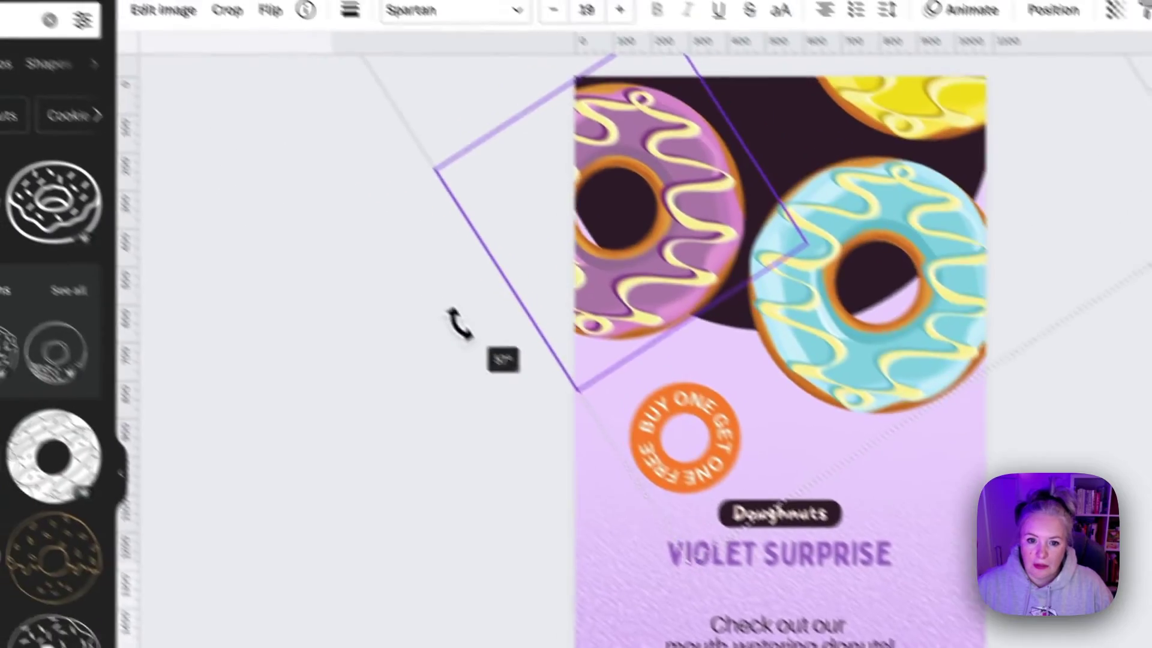
drag(459, 324, 429, 108)
drag(393, 180, 380, 184)
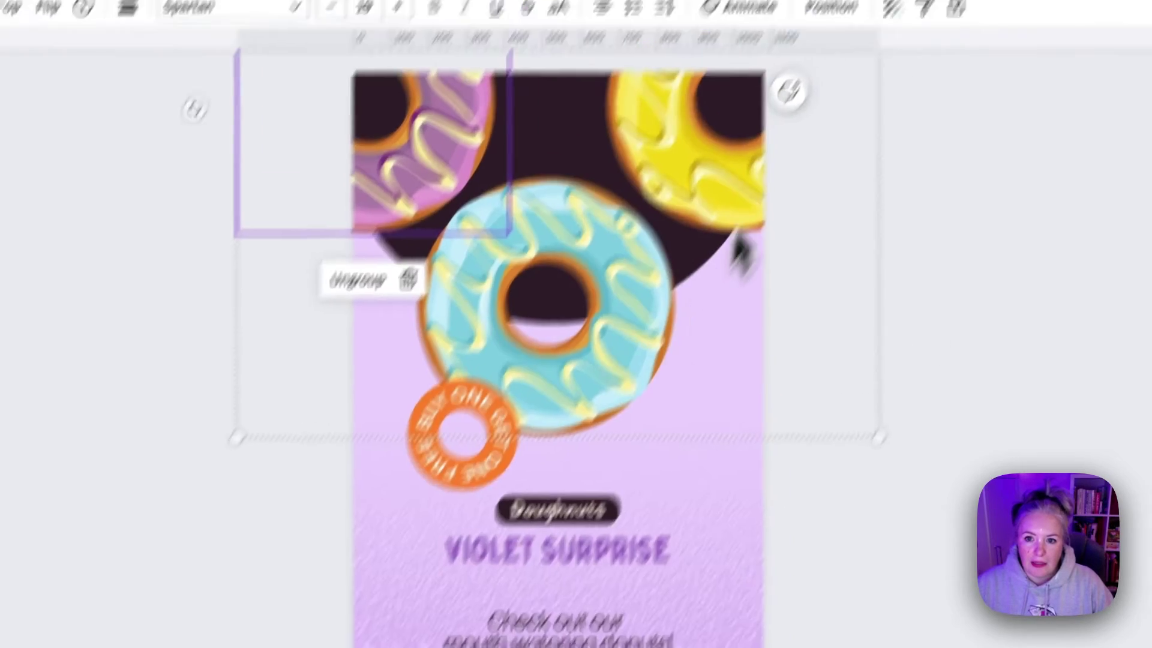
Step: Recolour the seventh page's background layer and lilac panel light blue from the document colours
click(1002, 180)
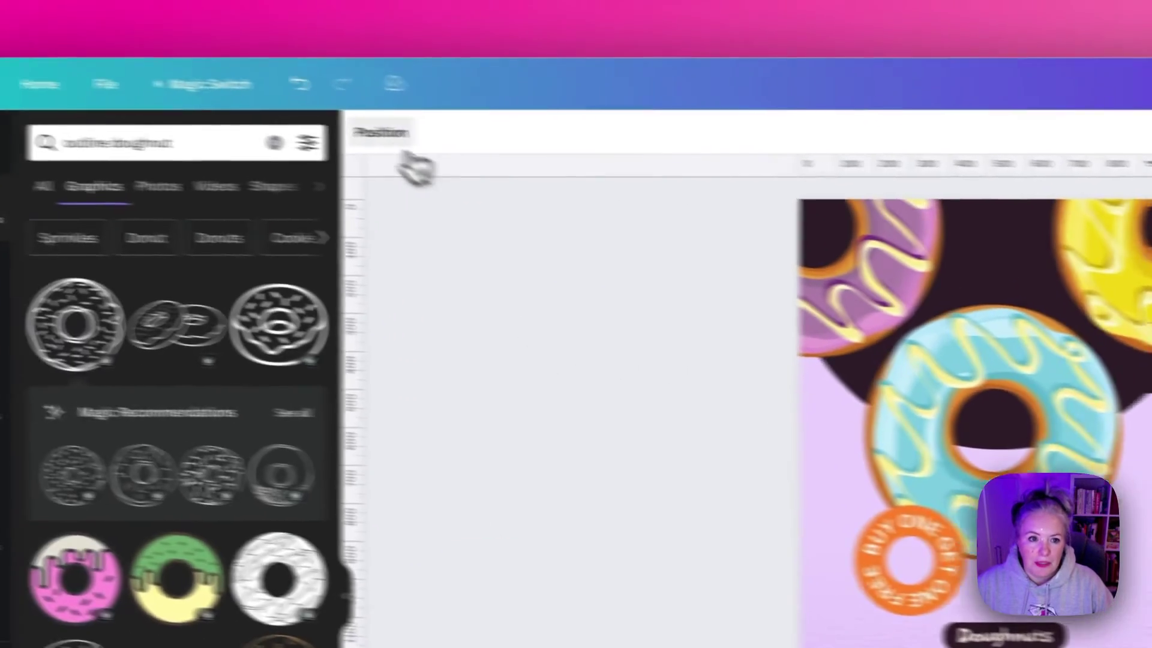
click(489, 141)
click(354, 647)
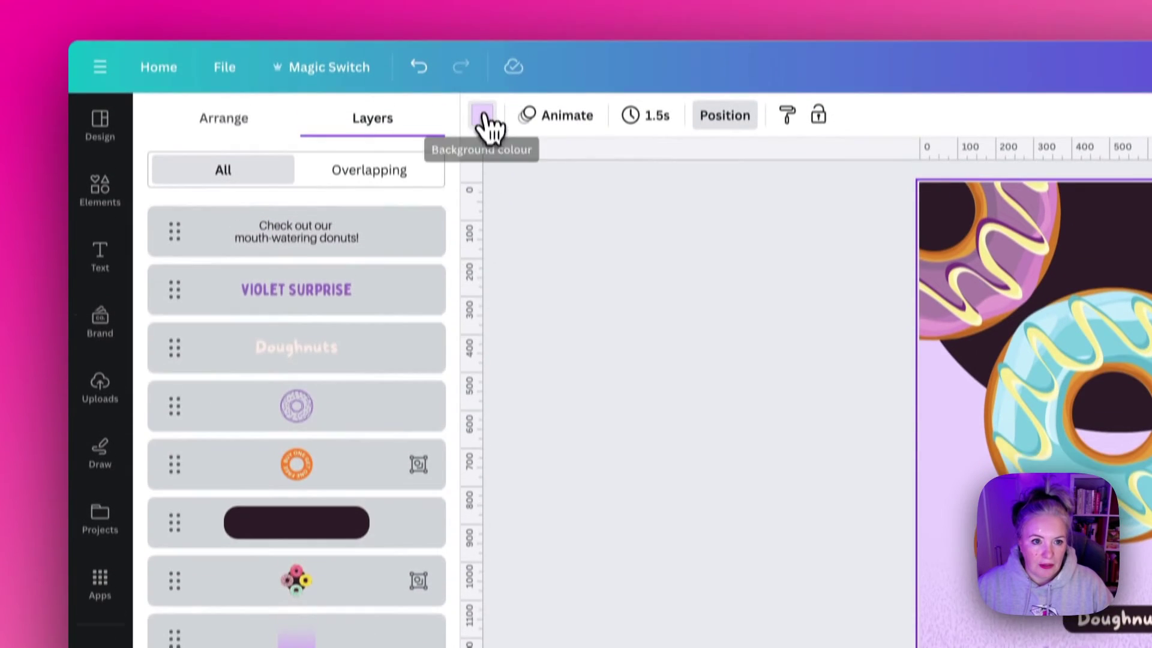
click(483, 117)
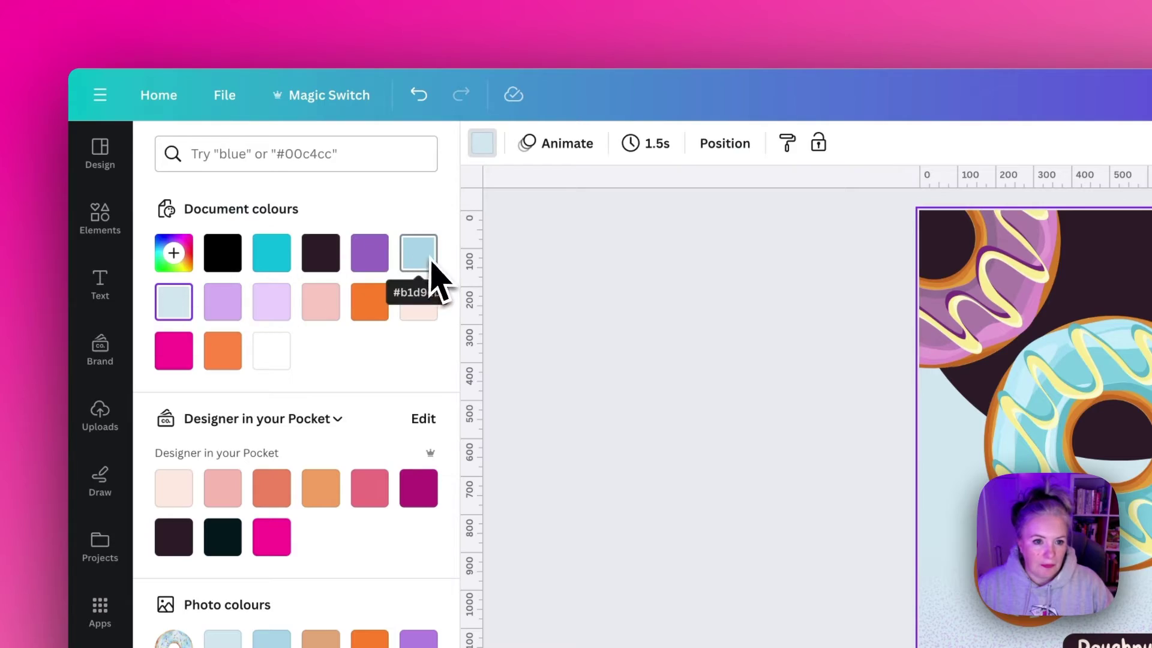
click(930, 594)
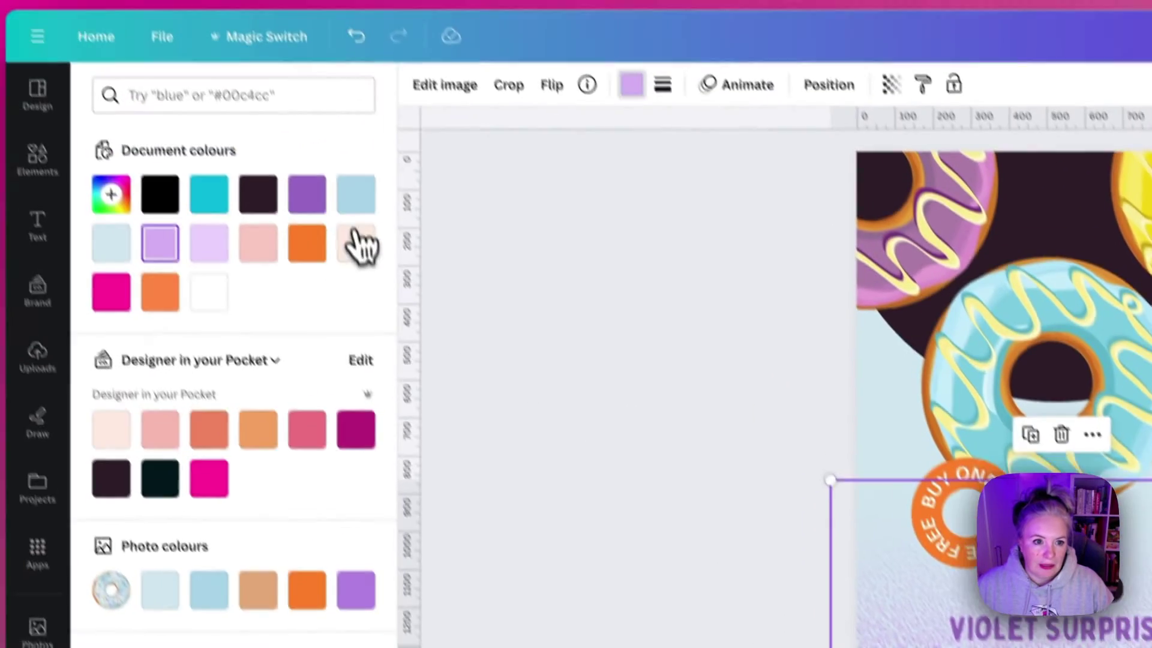
click(418, 252)
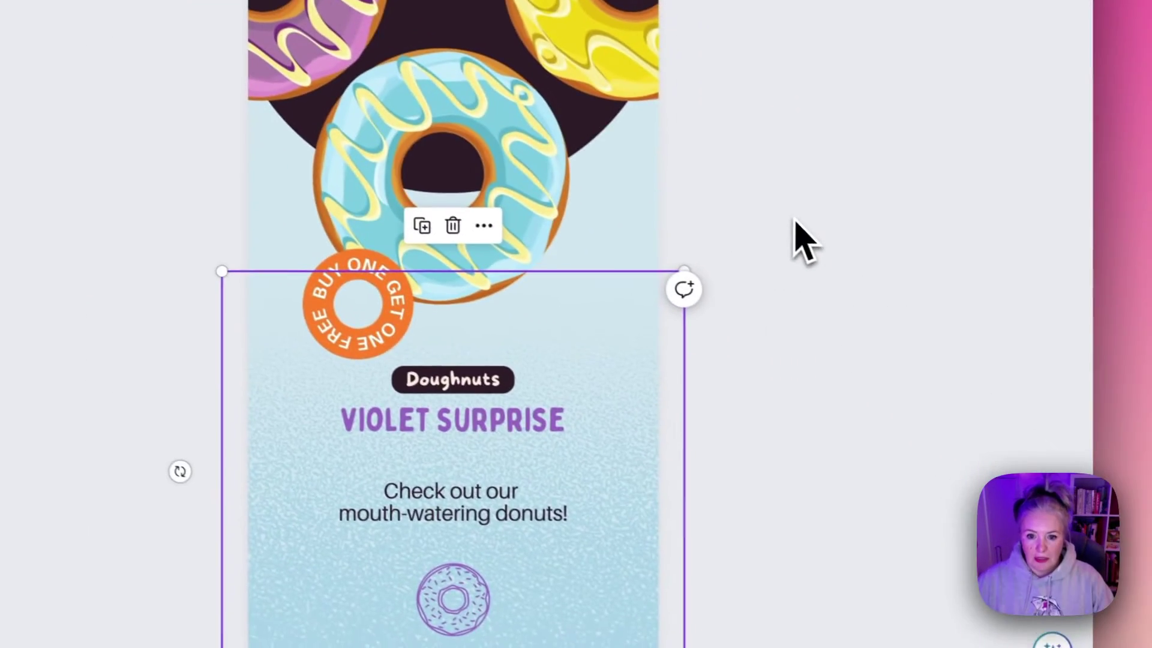
click(720, 417)
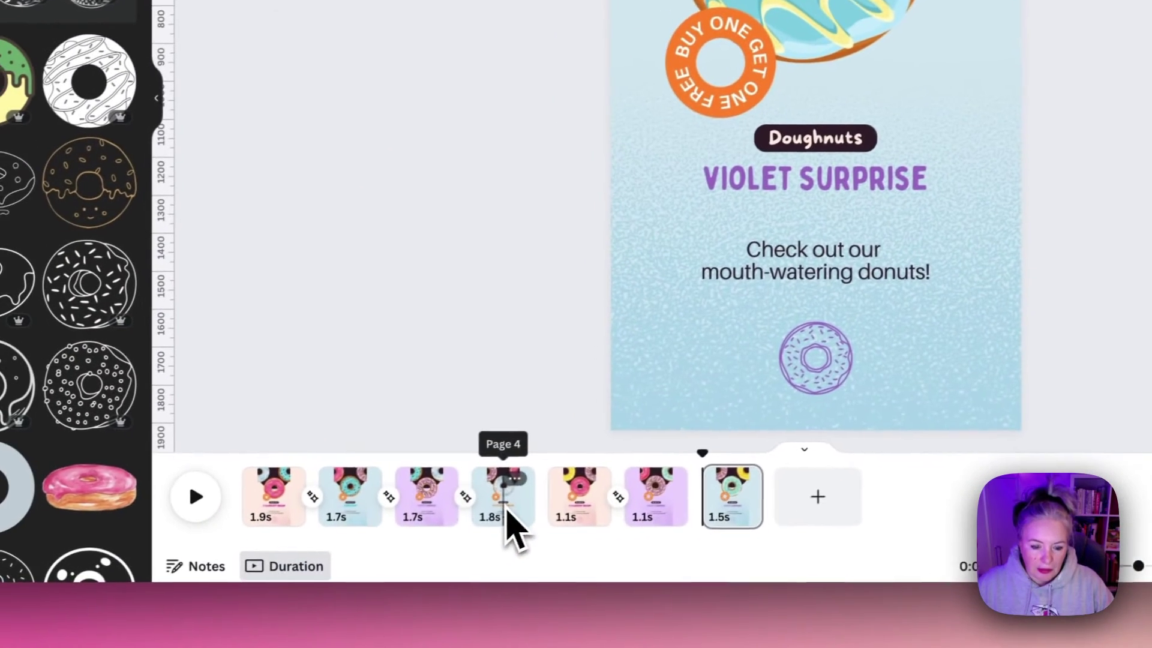
Step: Retitle the seventh page BUBBLEGUM and make the title teal
click(362, 510)
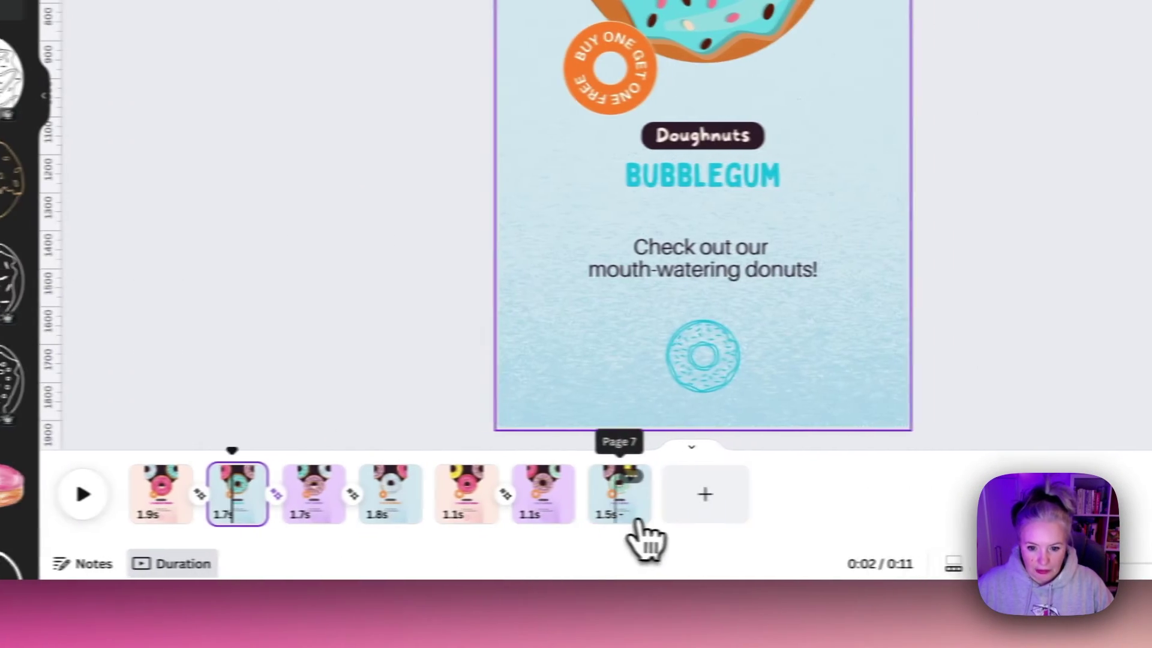
click(637, 522)
click(722, 191)
click(721, 185)
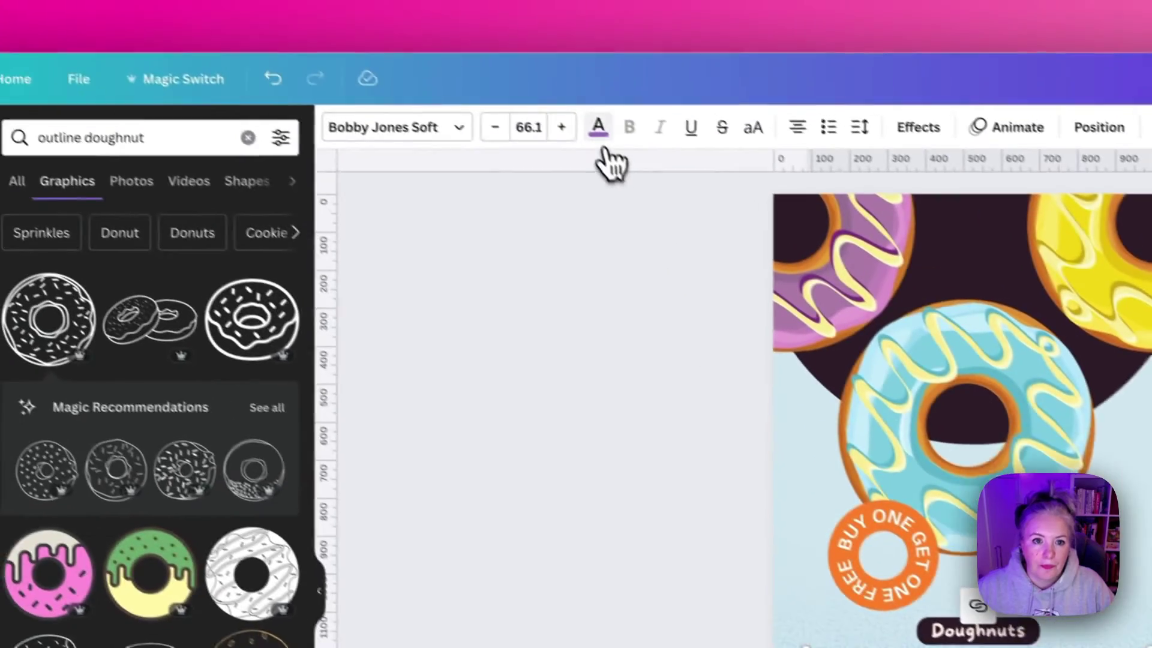
click(599, 127)
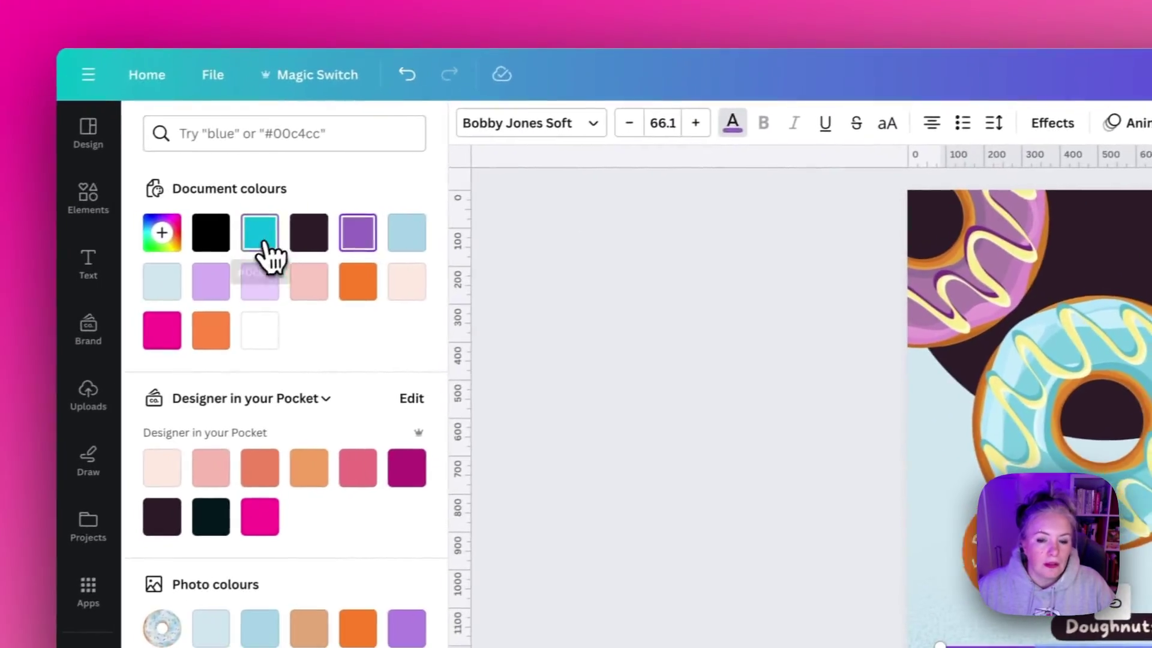
click(169, 249)
Step: Recolour the outline doughnut at the bottom teal
click(801, 486)
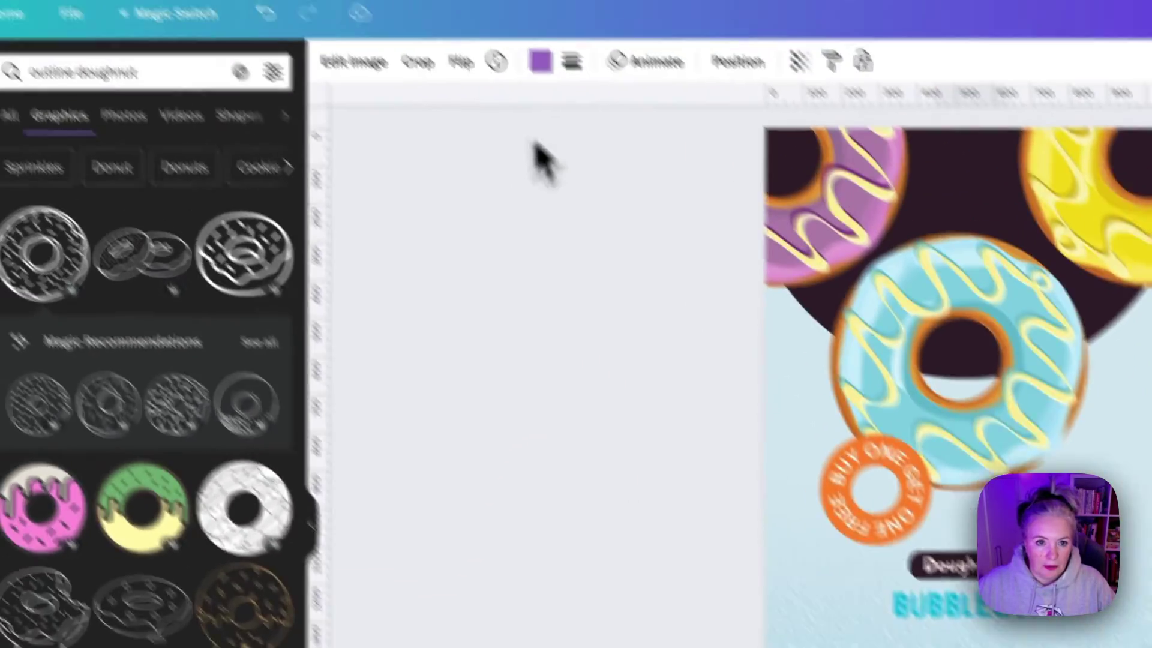
click(669, 135)
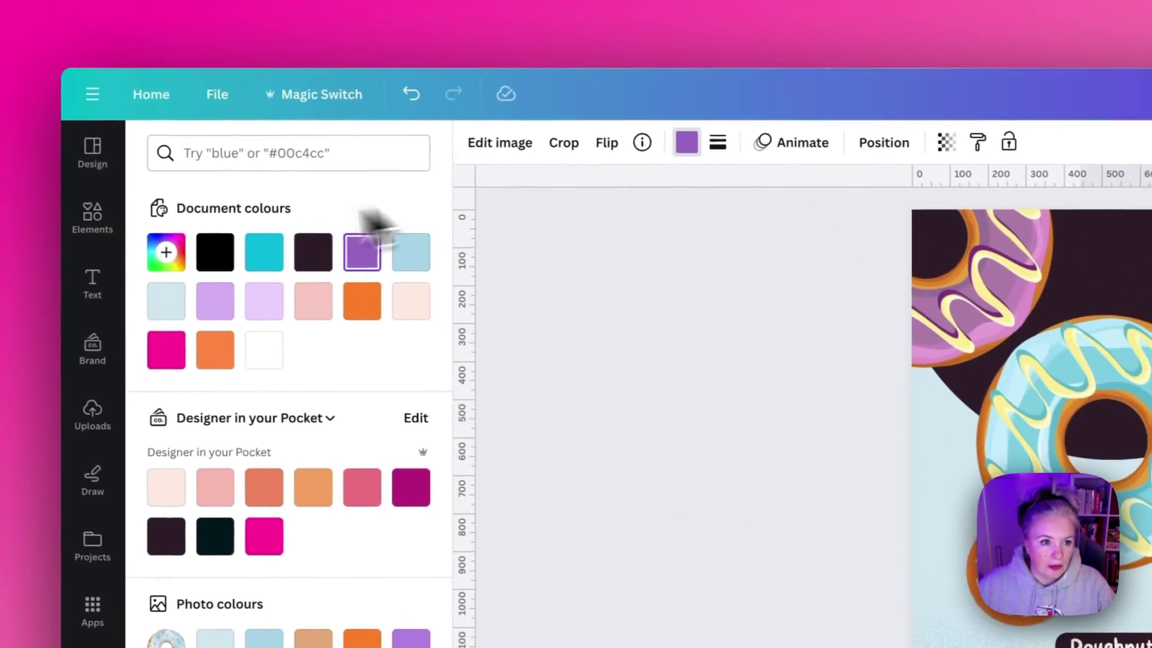
click(269, 255)
Step: Rotate the orange BUY ONE GET ONE badge to -180°
click(751, 425)
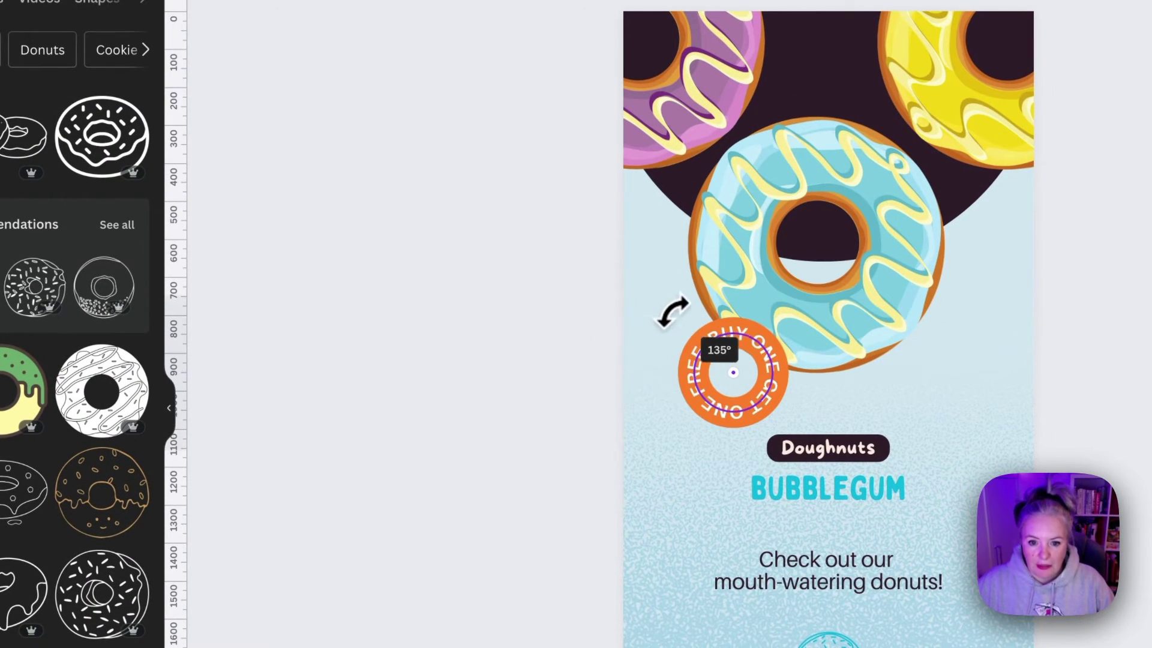
drag(718, 306, 735, 303)
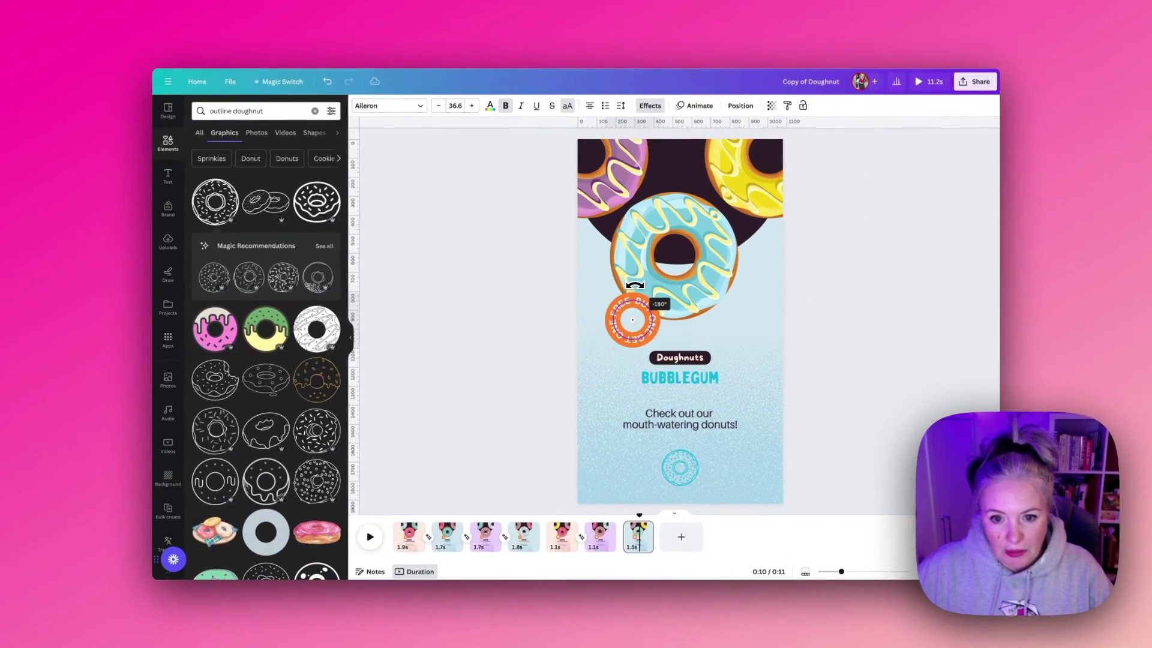
drag(634, 285, 635, 286)
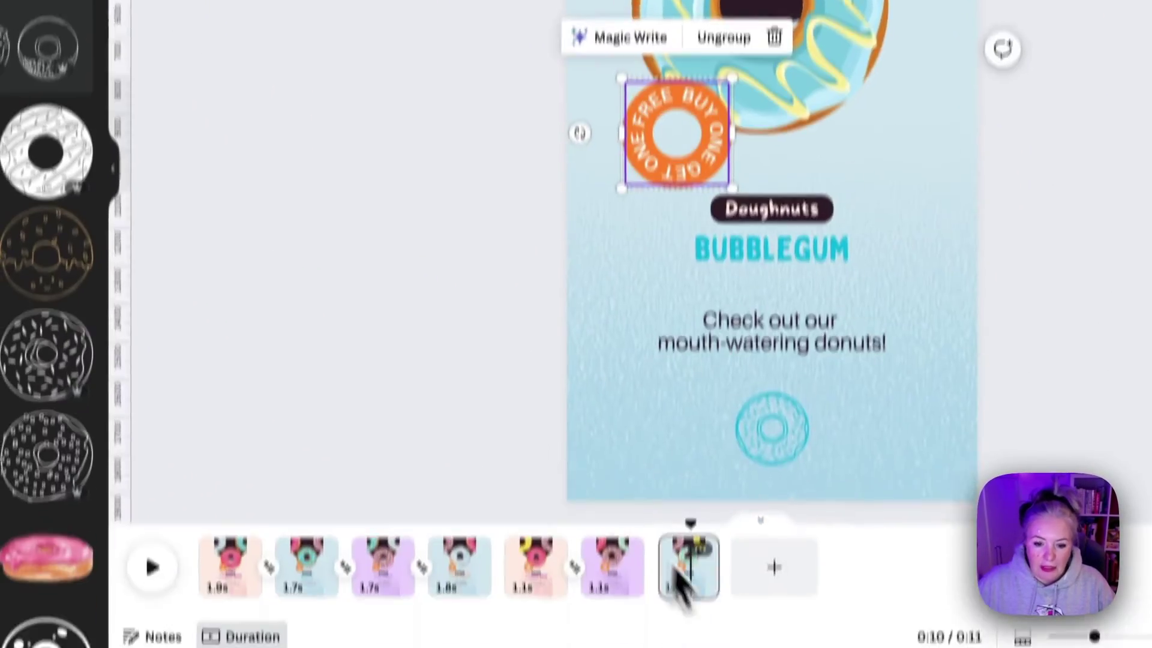
Step: Add a 0.7-second Match & Move transition between Violet Surprise and Bubblegum, then move the playhead back
click(612, 567)
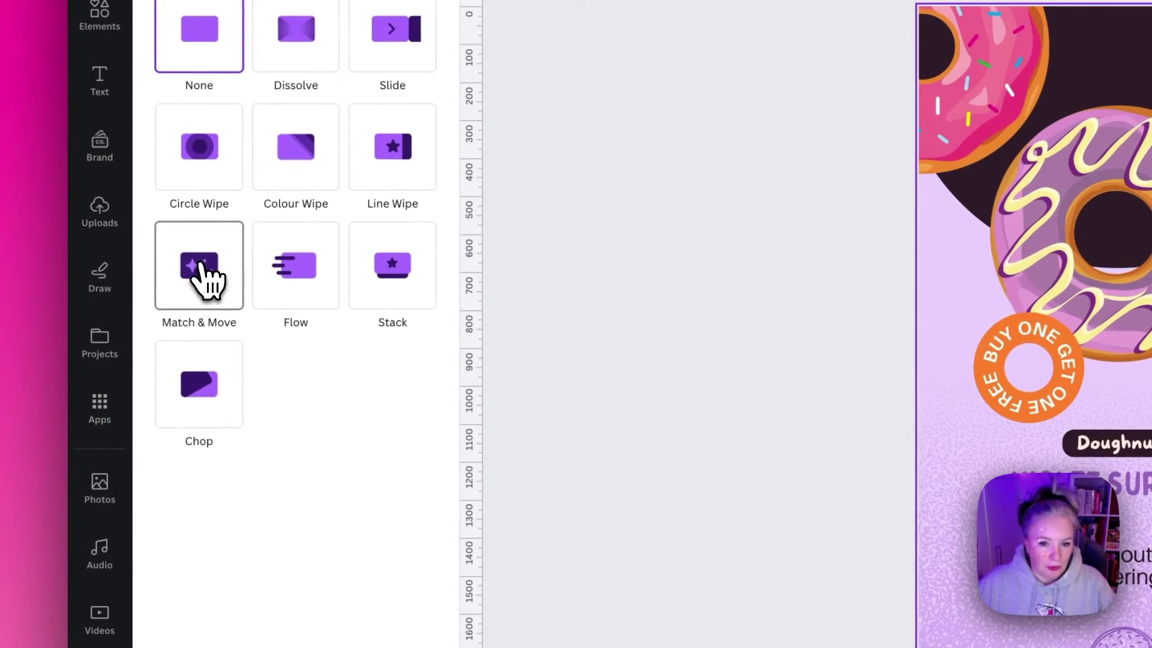
click(201, 267)
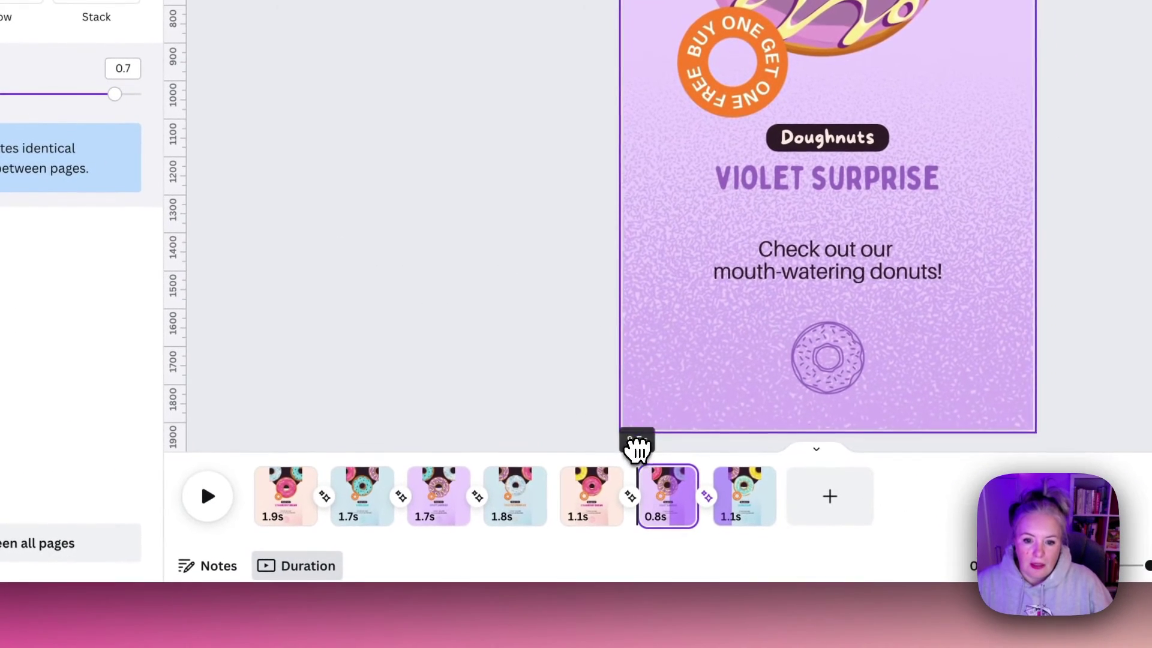
drag(637, 446, 666, 449)
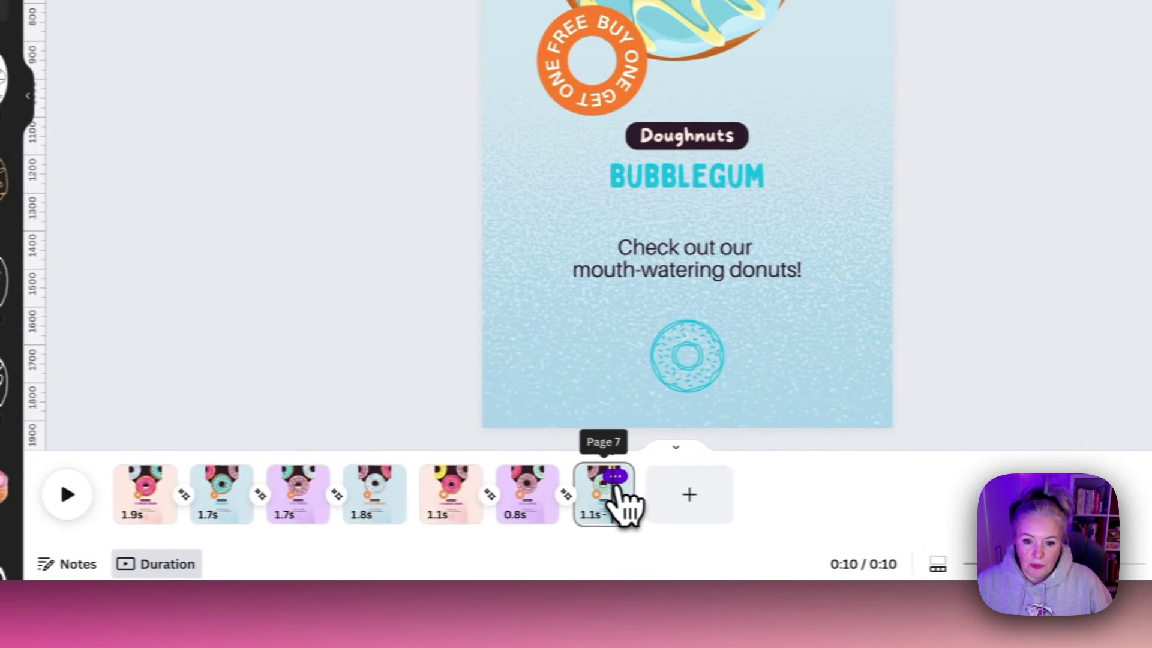
Step: Duplicate the Bubblegum page into an eighth page and select its light-blue background layer
click(592, 477)
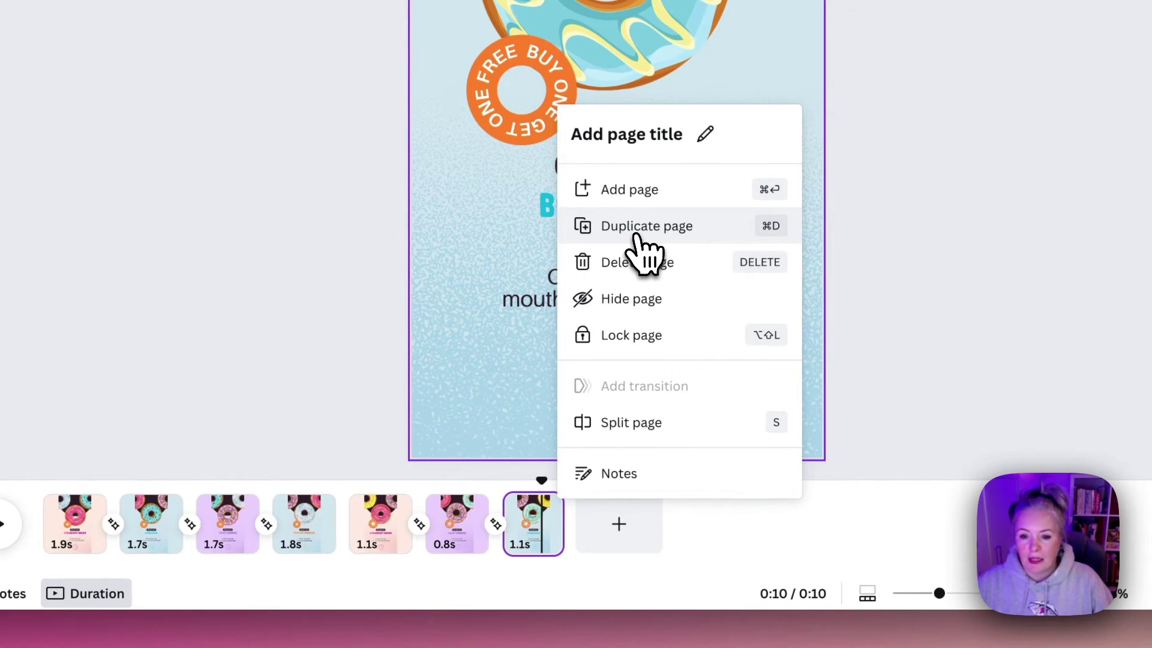
click(640, 240)
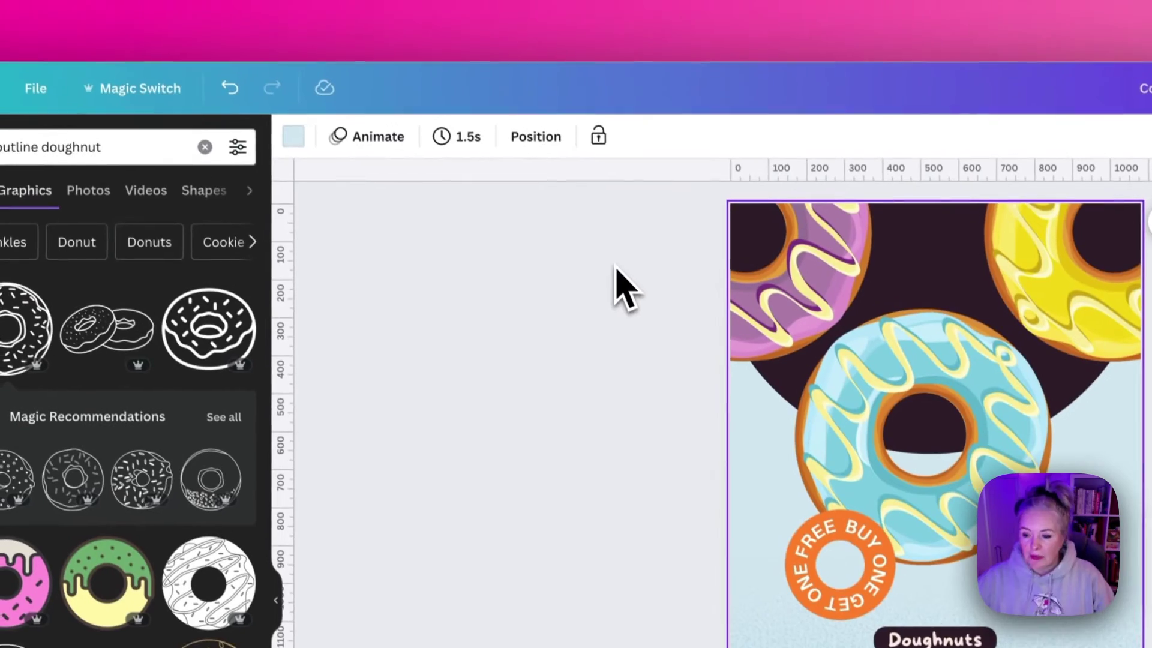
click(533, 139)
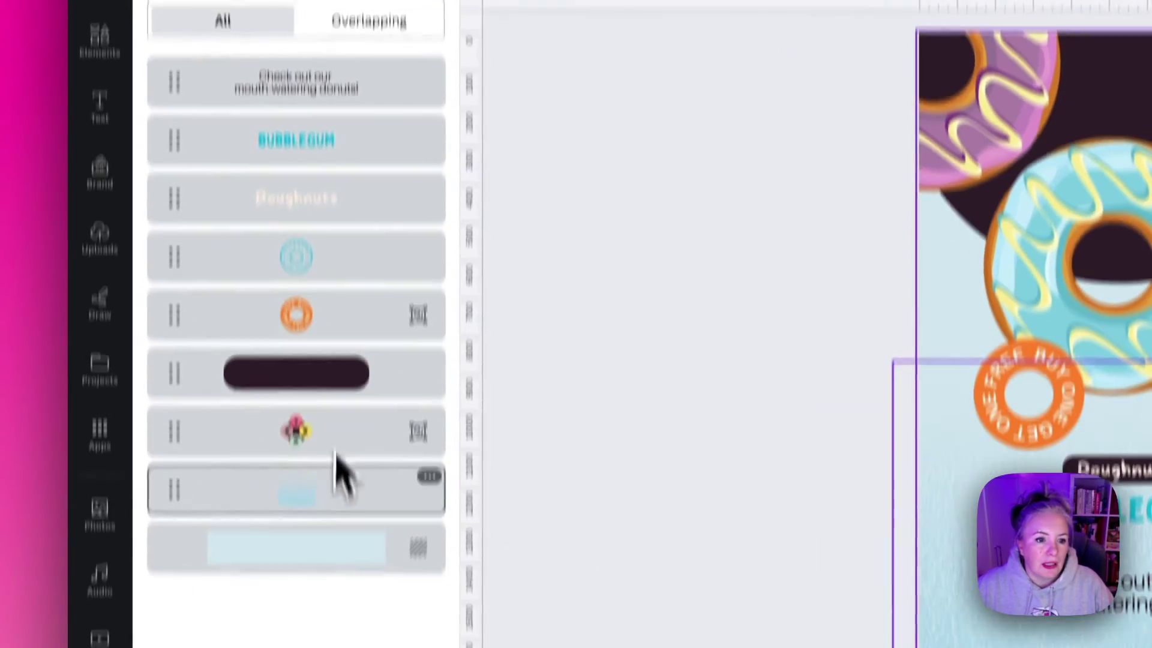
click(327, 647)
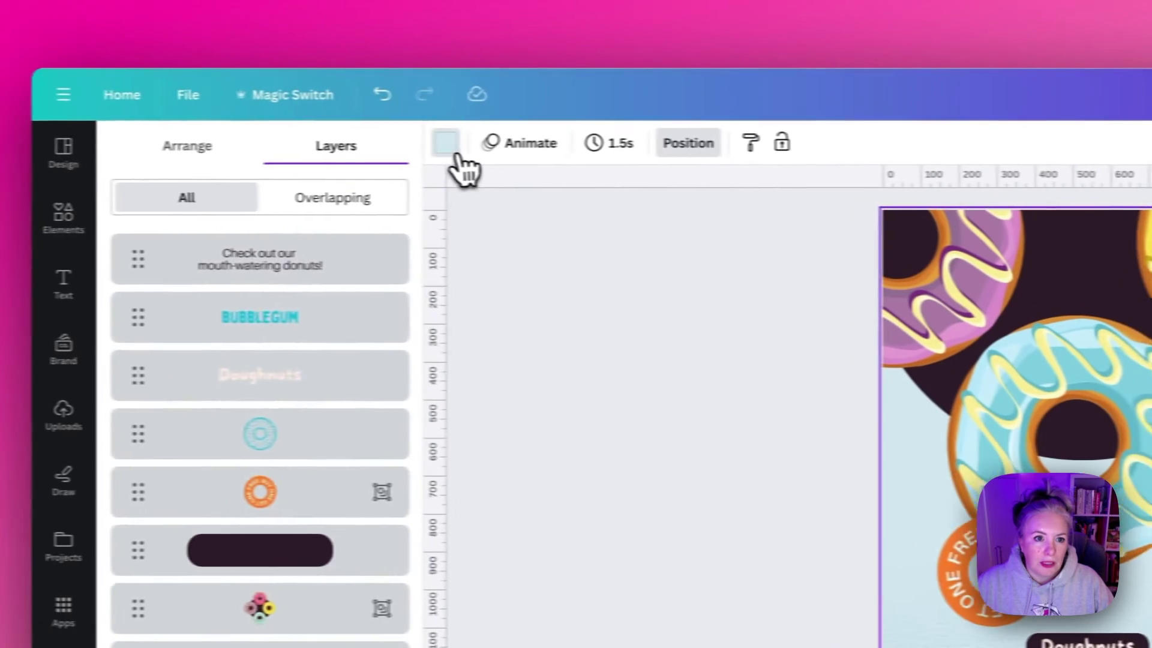
Step: Change the Bubblegum page's light-blue background to yellow and open a custom colour picker to refine it
click(480, 0)
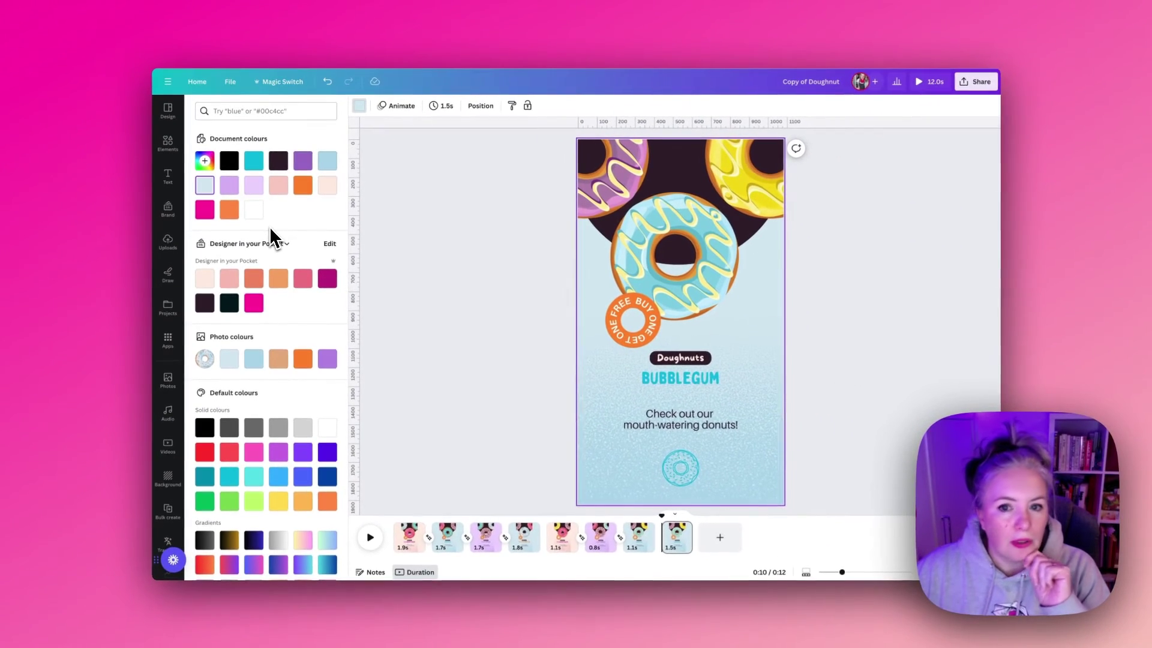
scroll(271, 234, down, 1)
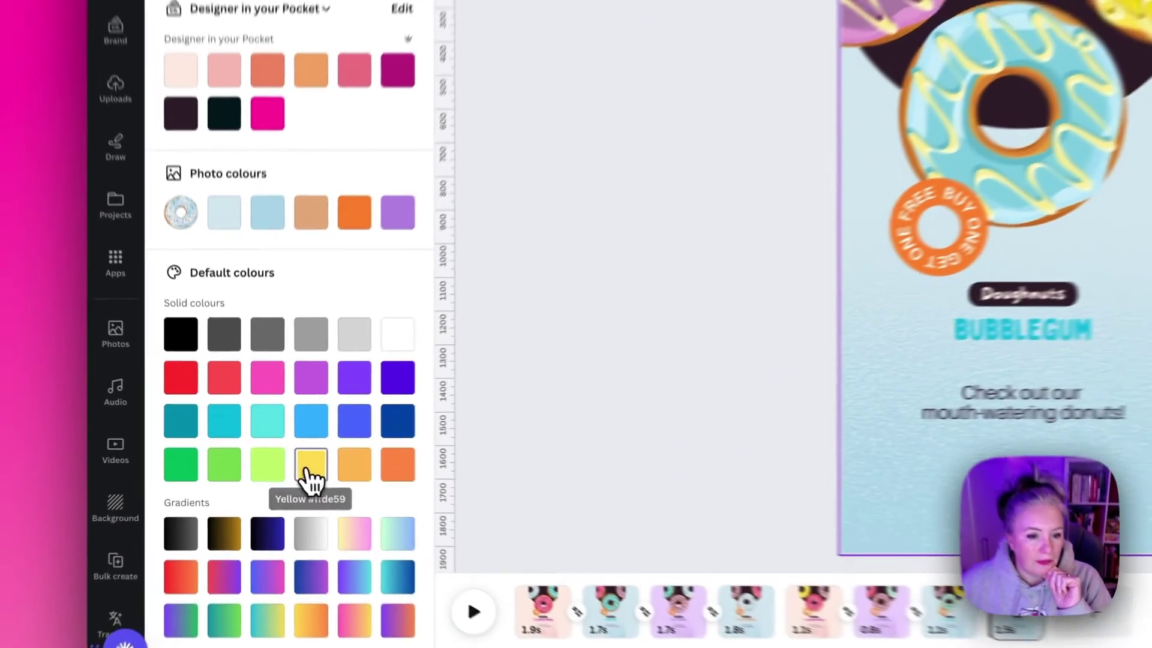
click(279, 451)
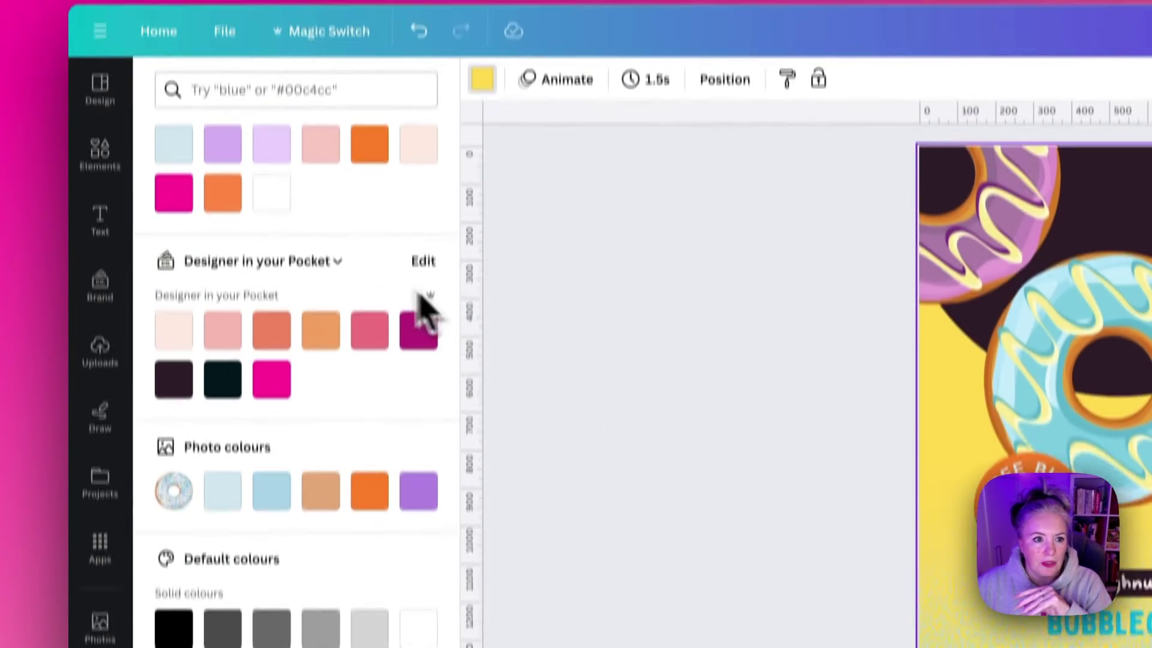
scroll(330, 294, up, 2)
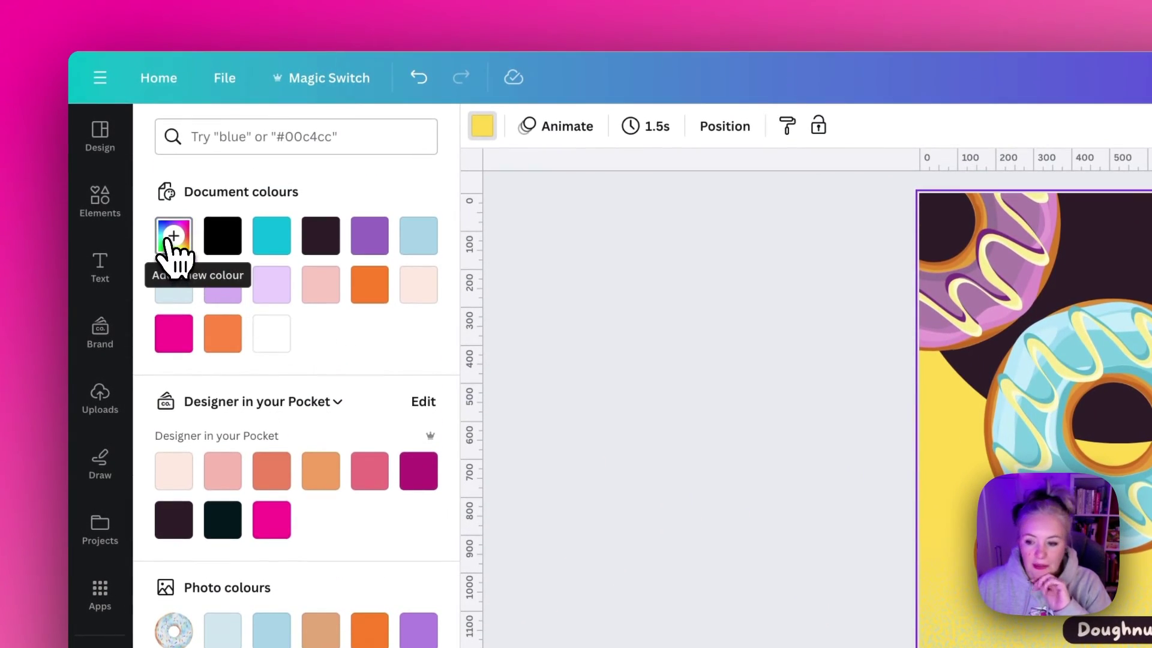
click(172, 240)
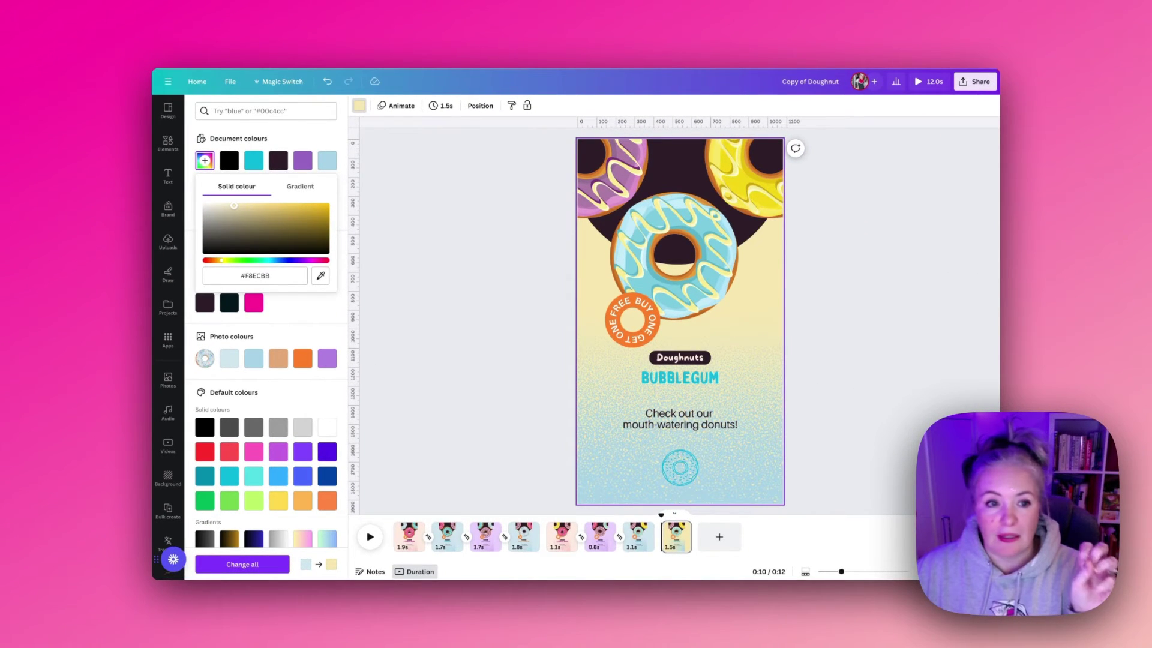
Step: Recolour the lower speckled texture yellow, tuning it toward #F8E184
click(600, 433)
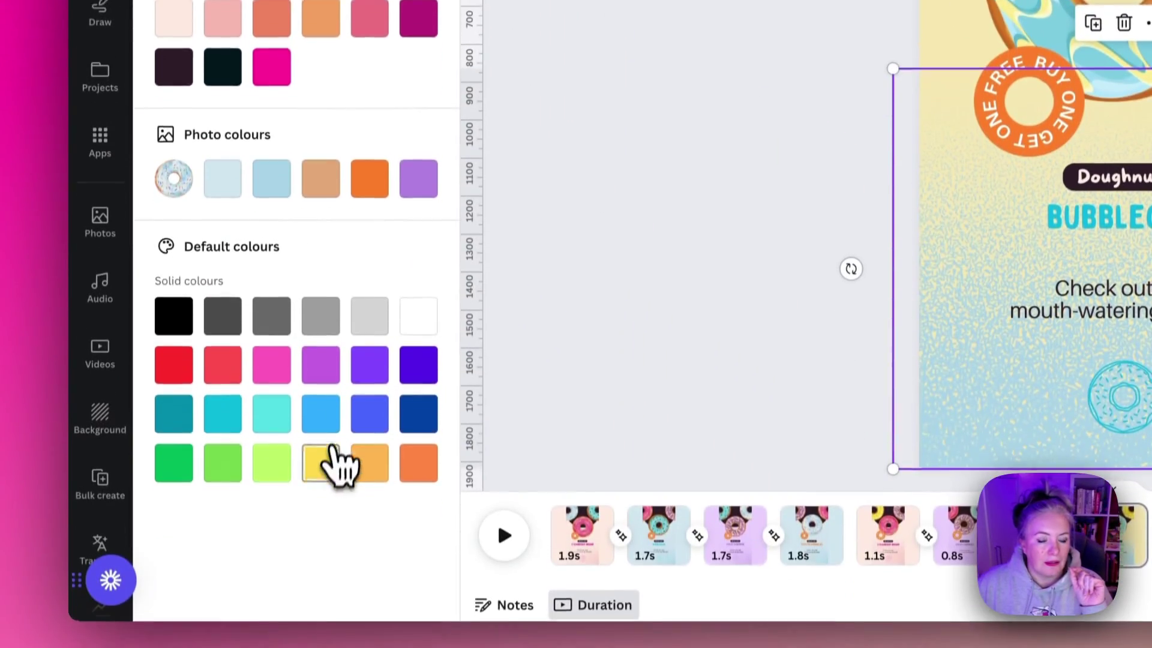
click(330, 454)
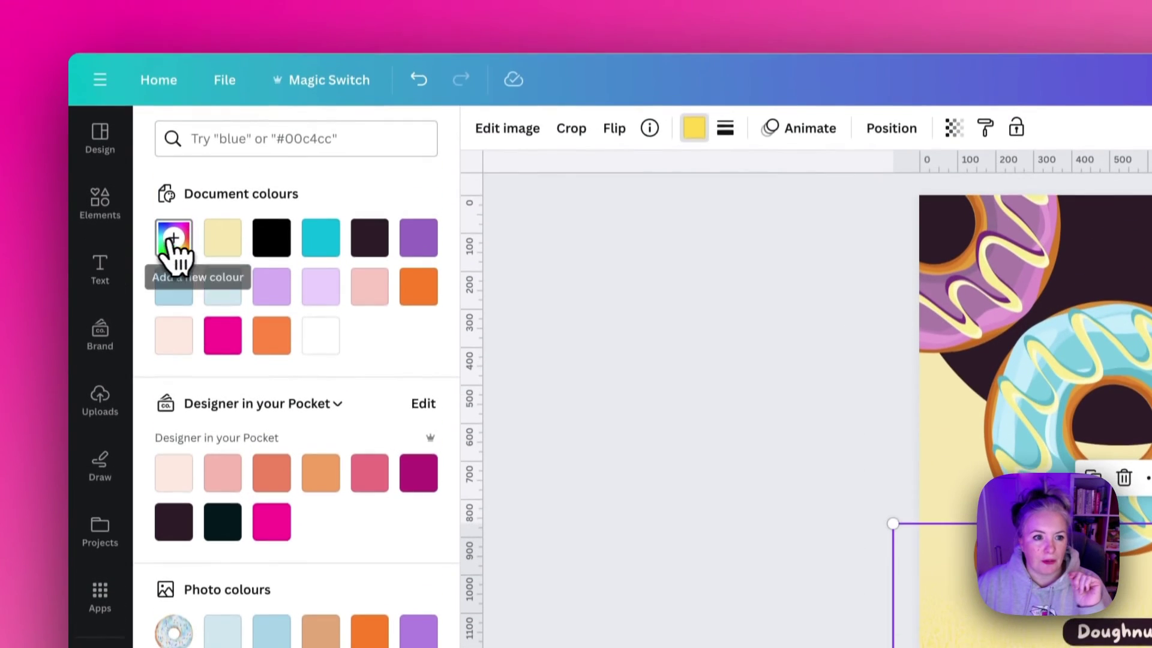
click(173, 145)
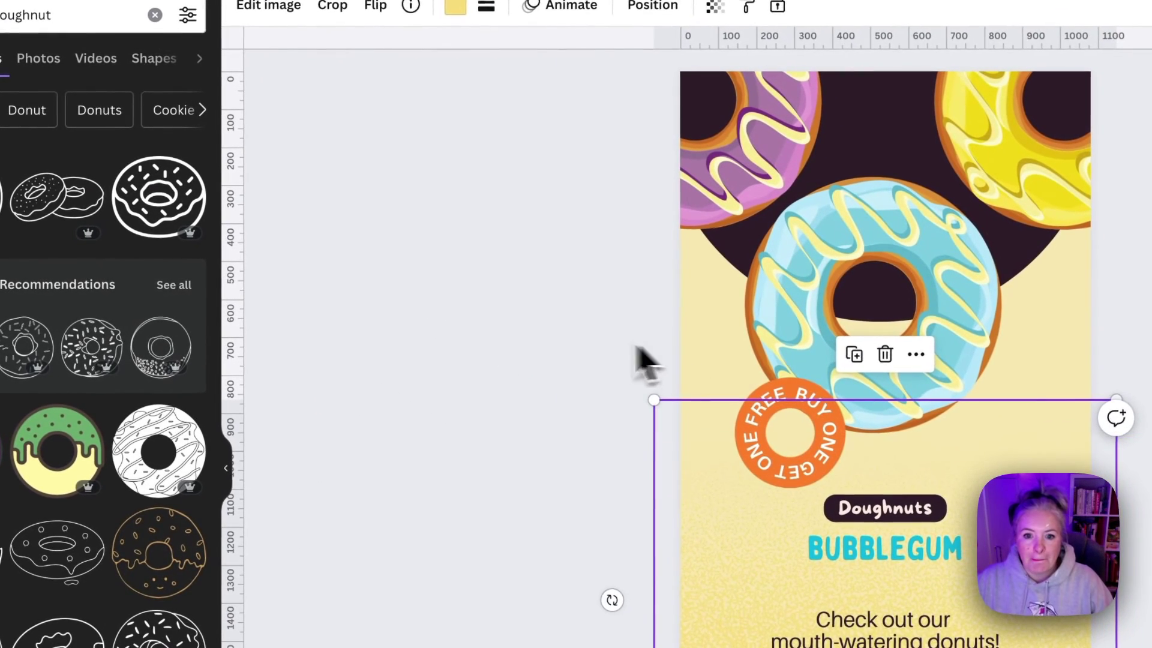
Step: Rotate the doughnut ring group about 180° so the yellow doughnut sits centred
click(643, 360)
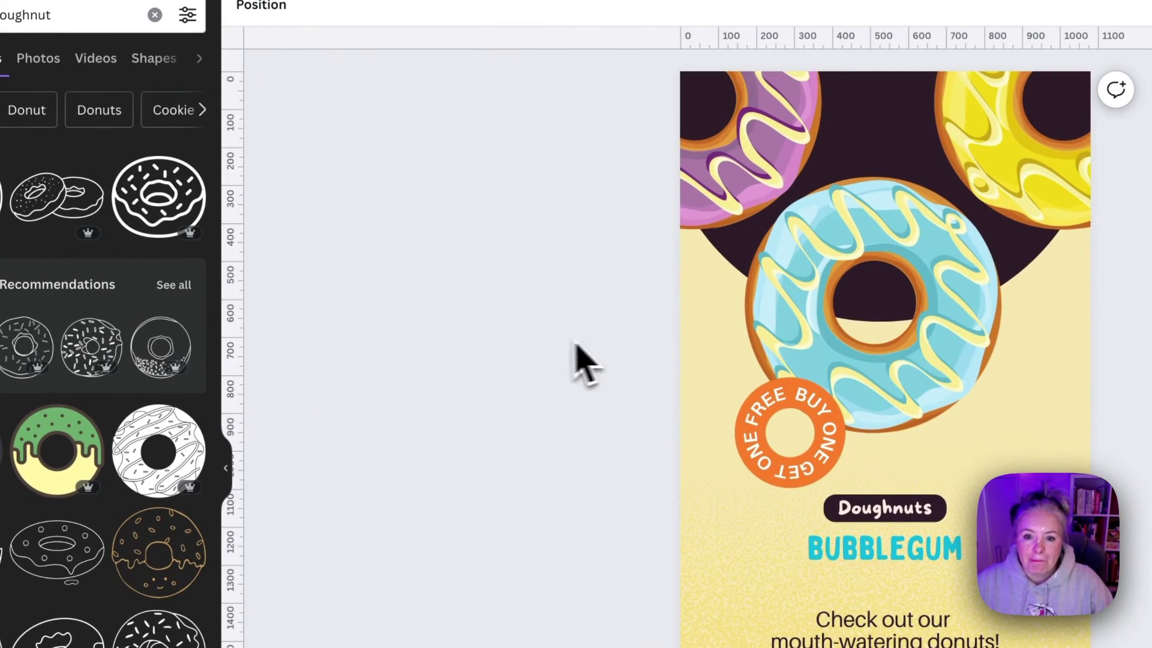
click(795, 345)
click(858, 345)
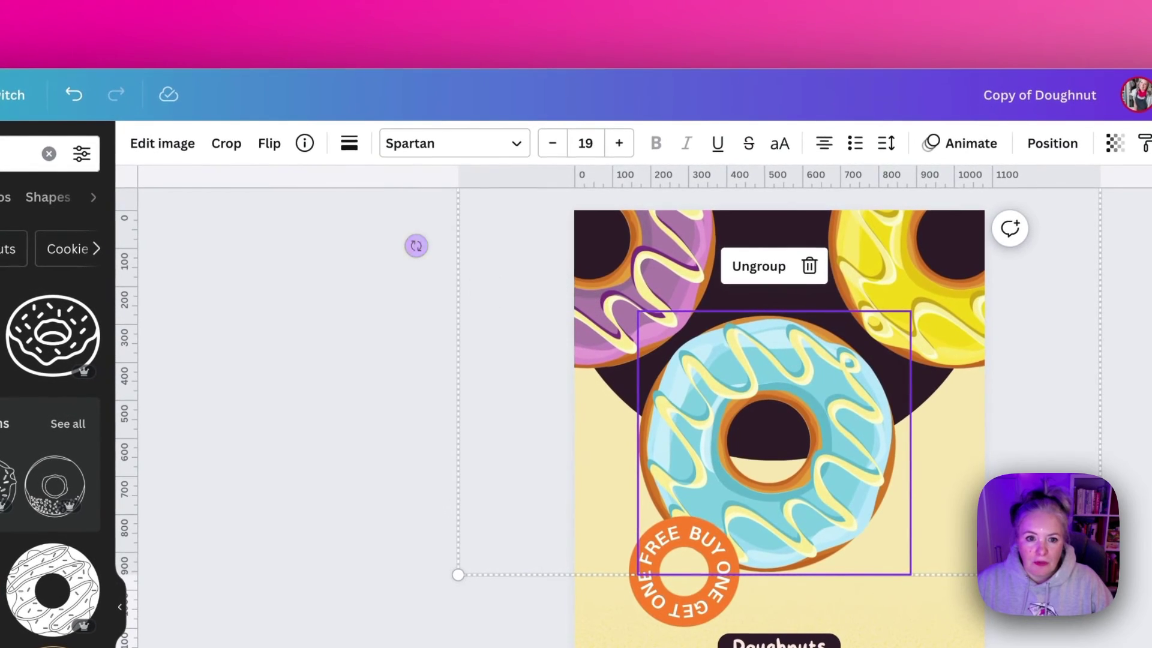
drag(416, 244, 822, 174)
drag(707, 166, 661, 166)
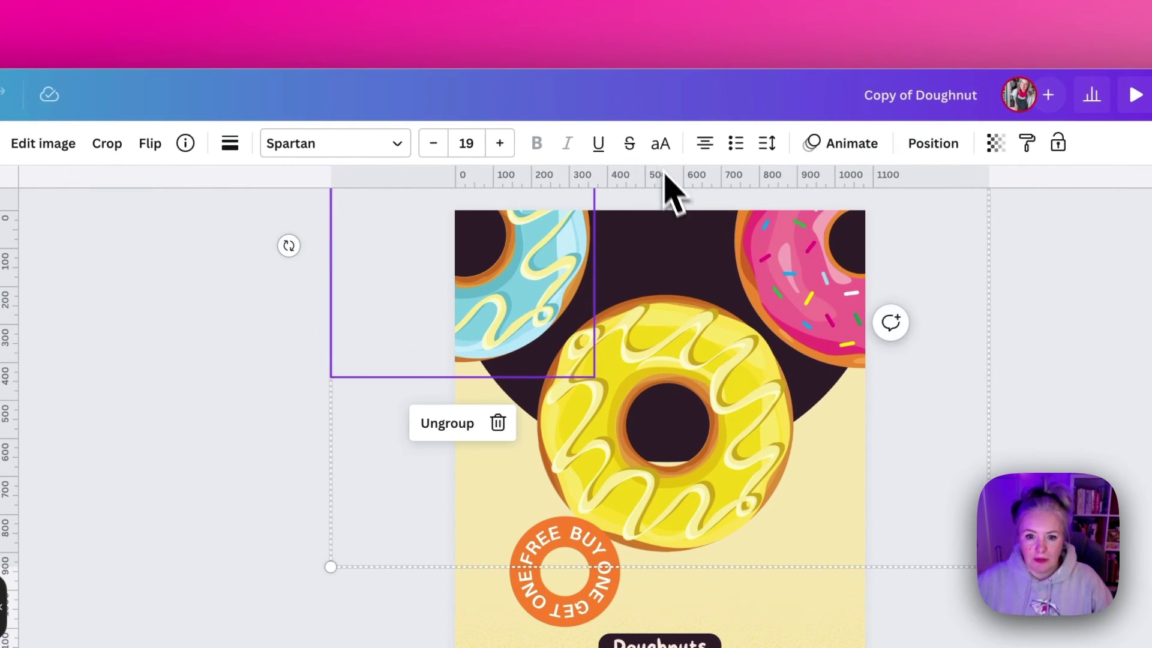
Step: Rotate the orange buy-one-get-one badge to a new angle
click(587, 603)
drag(505, 347, 501, 344)
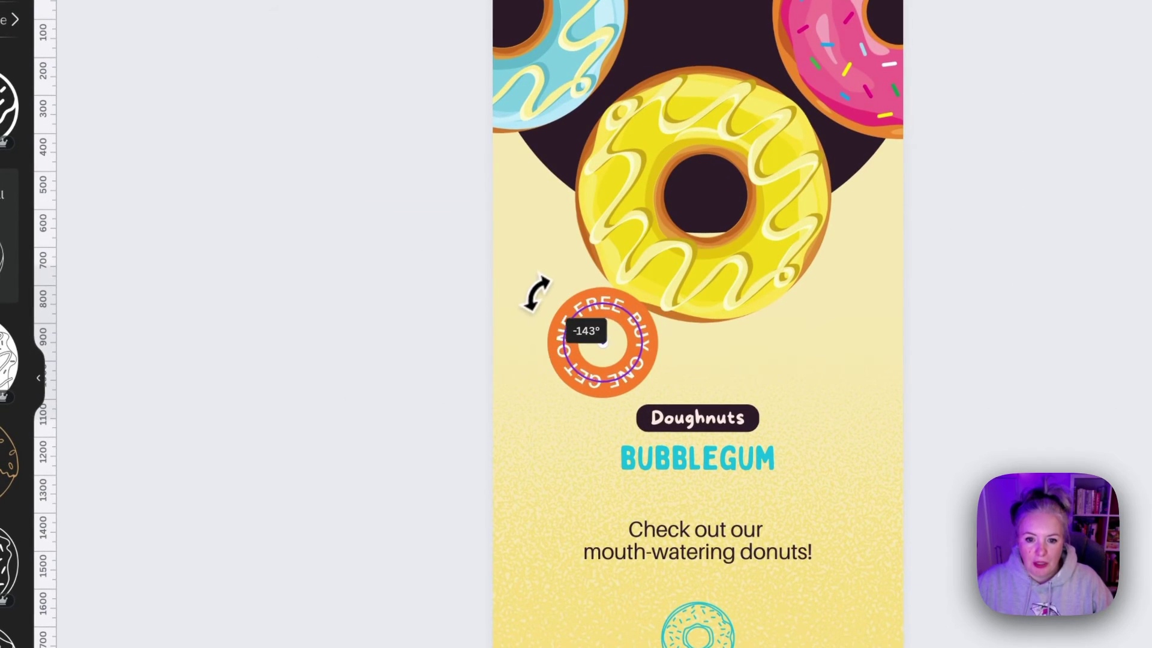
drag(573, 286, 633, 291)
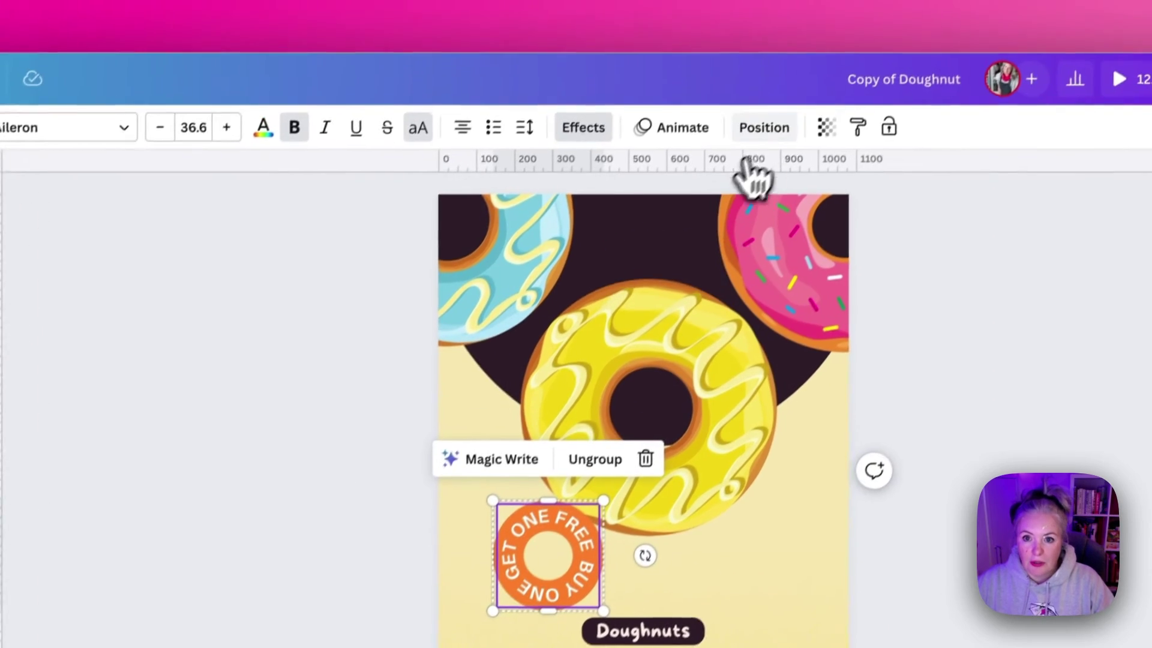
Step: Open the badge's Arrange settings and edit its Rotate value for an exact angle
click(827, 22)
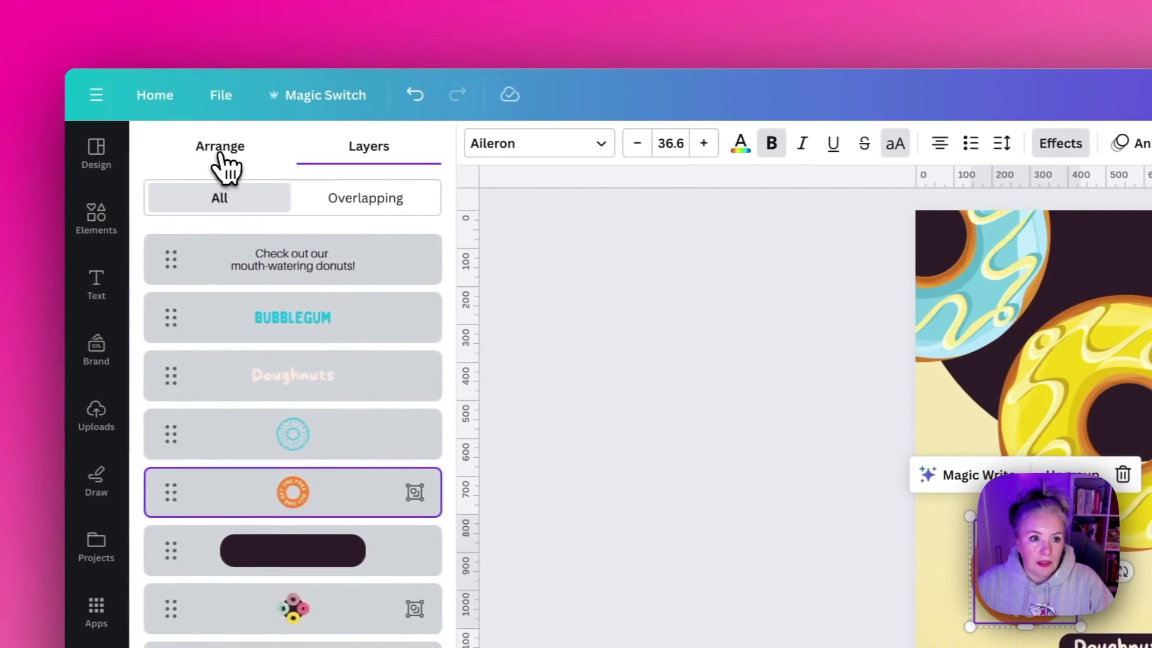
click(219, 148)
double_click(370, 428)
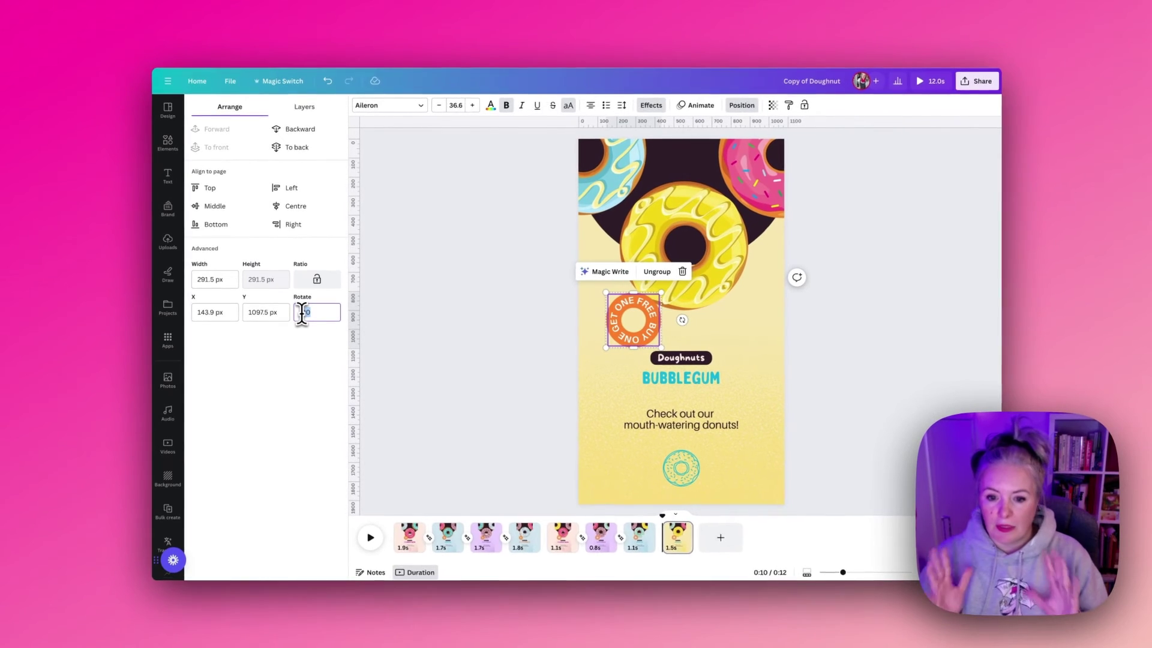
Step: Replace the BUBBLEGUM heading with LEMON DREAM in orange text
click(689, 377)
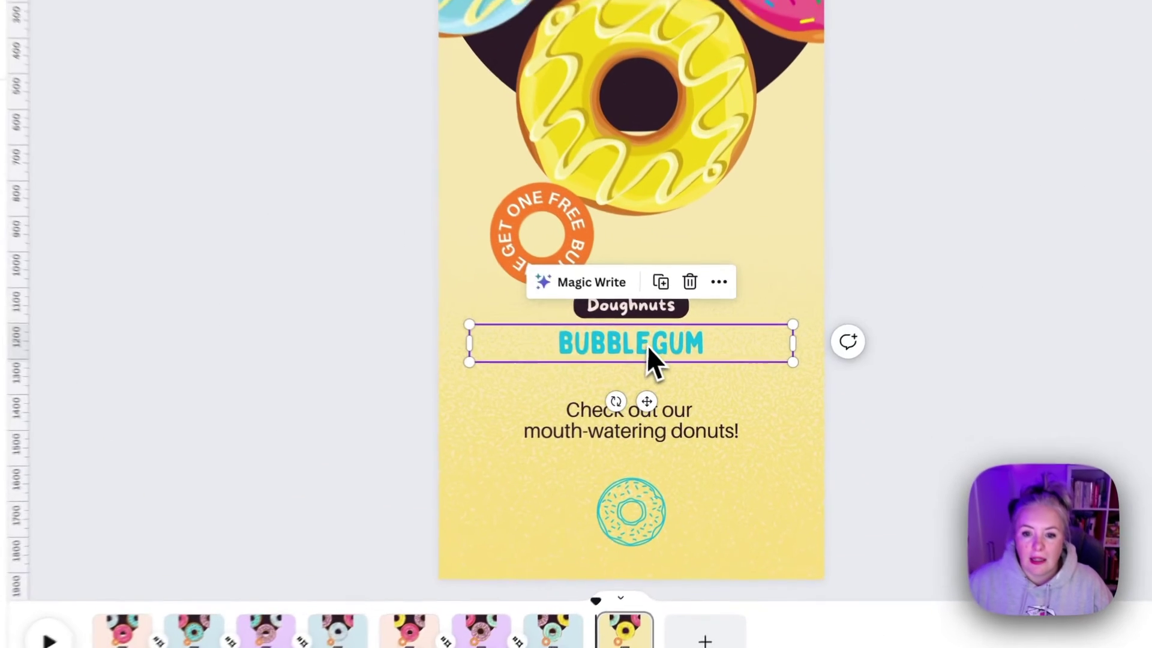
double_click(688, 377)
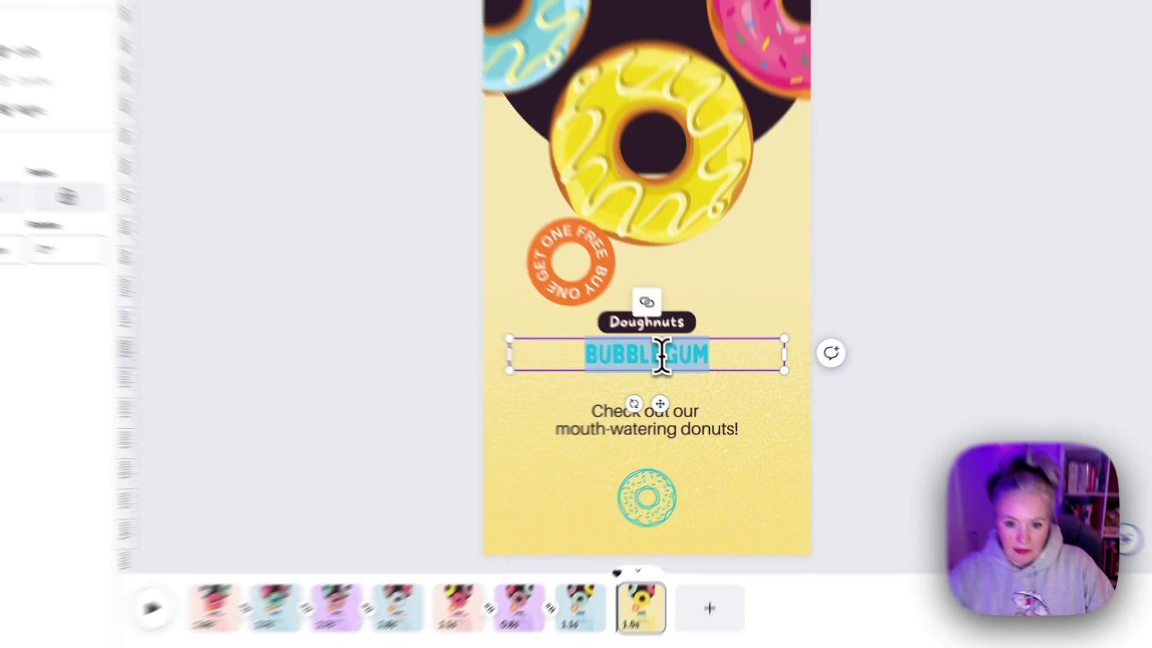
text(LEMON DREAM)
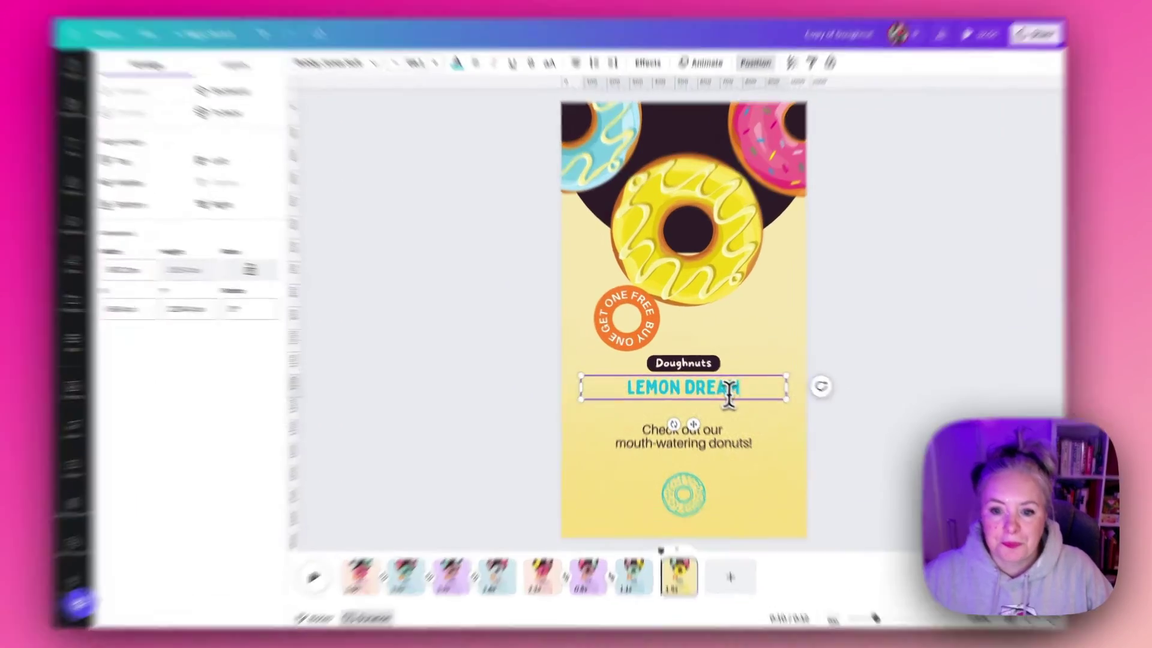
drag(682, 378, 727, 378)
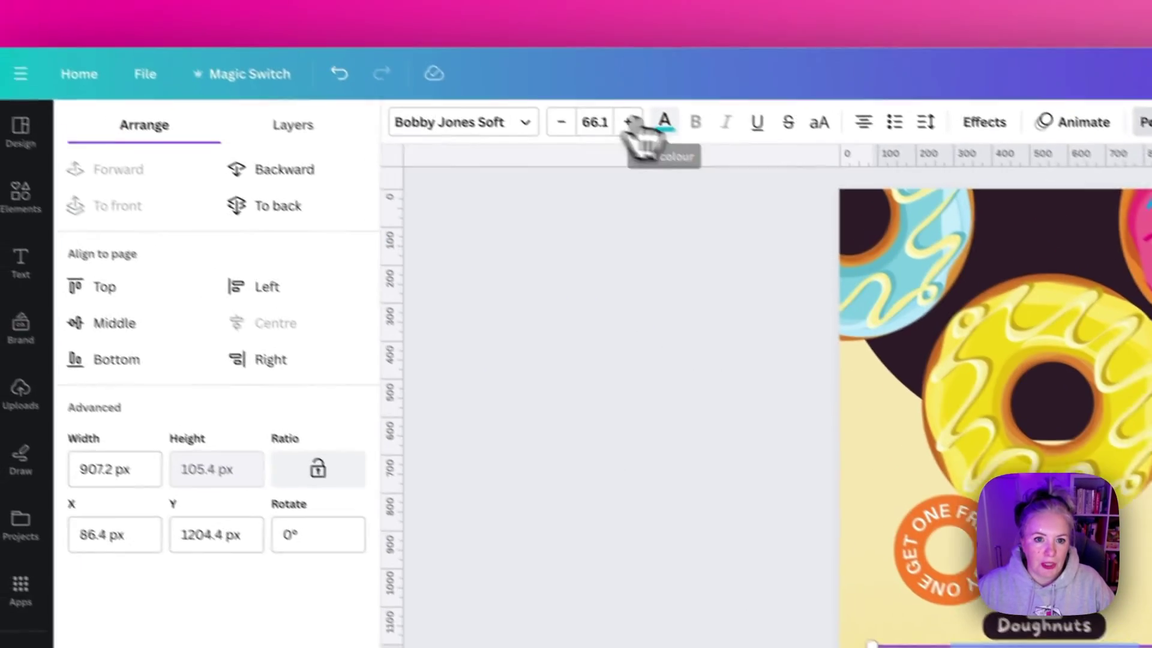
click(665, 122)
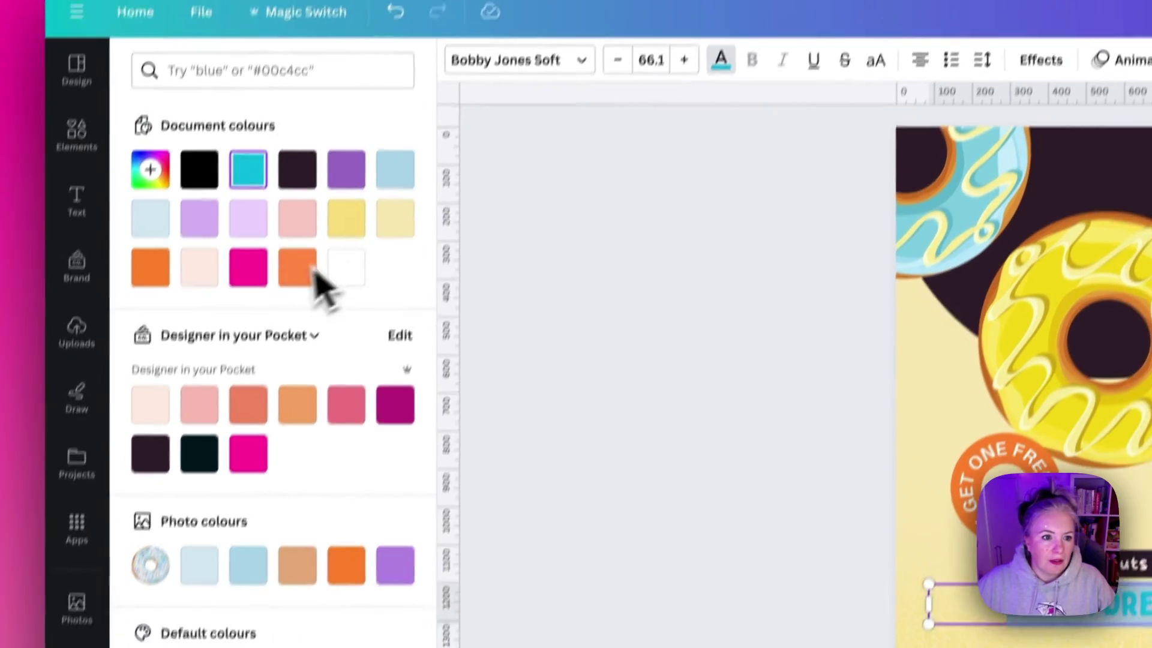
click(268, 348)
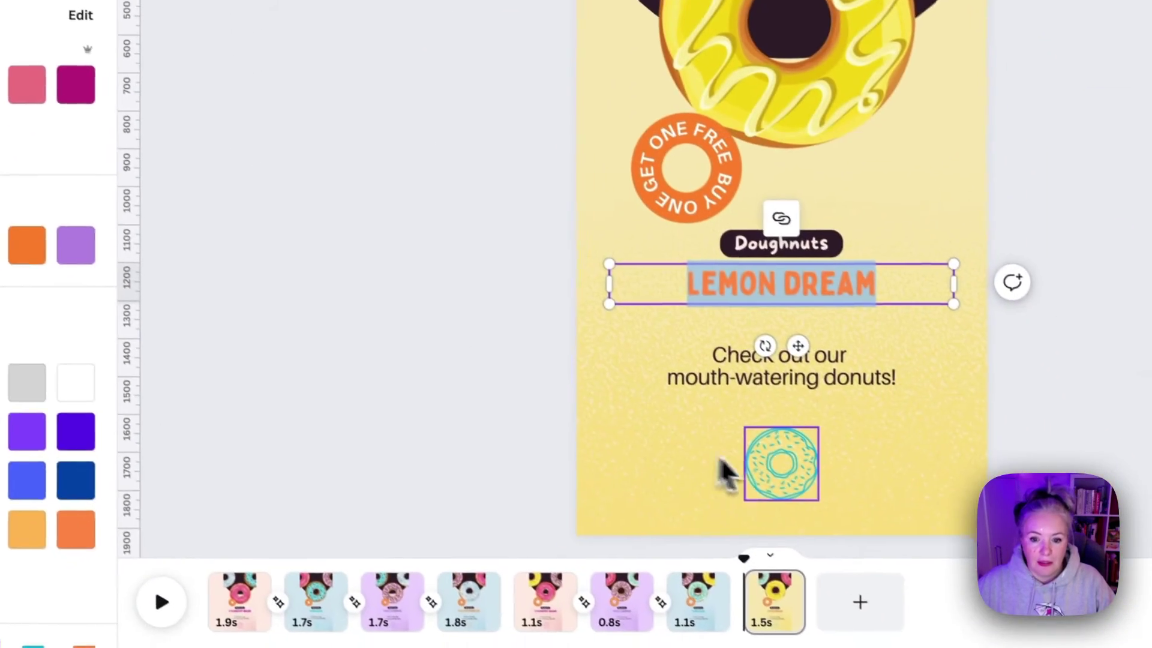
Step: Make the small outline doughnut graphic orange
click(1106, 647)
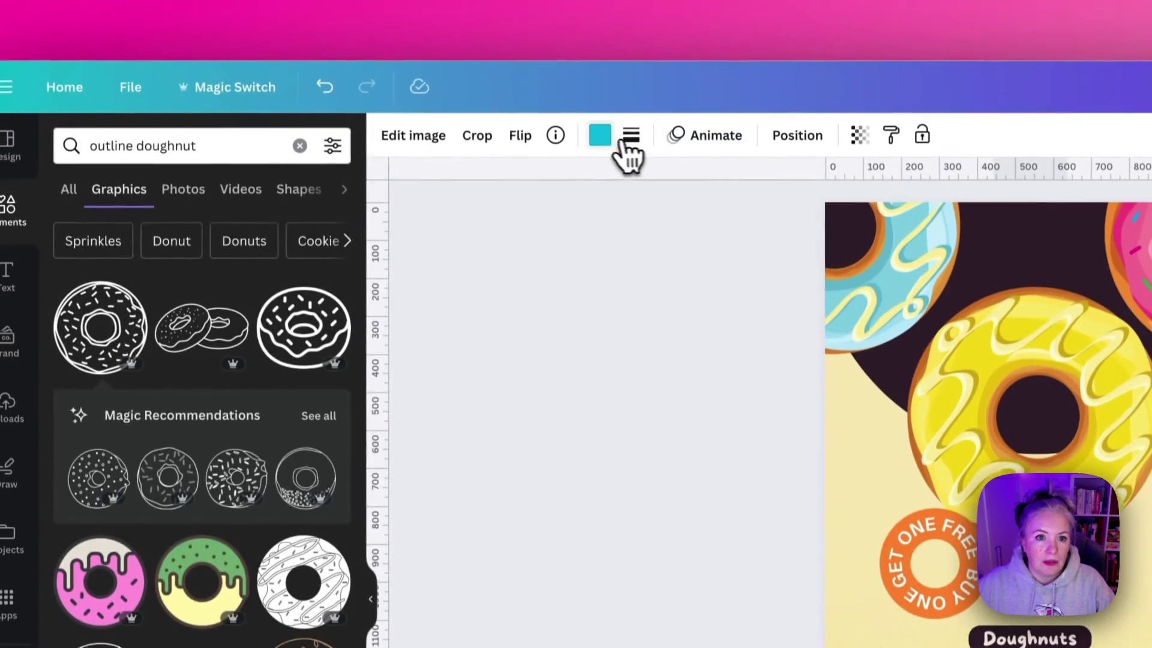
click(596, 58)
click(221, 270)
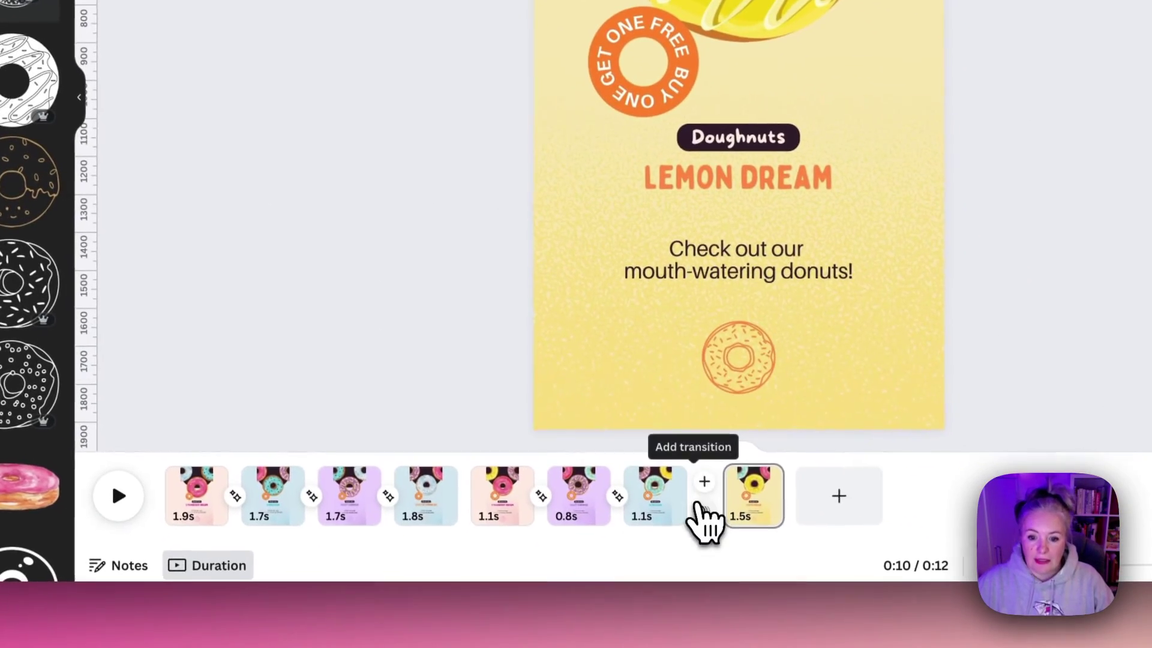
Step: Join pages 7 and 8 with a Match & Move transition, then go to page 5, Strawberry Dream
click(709, 506)
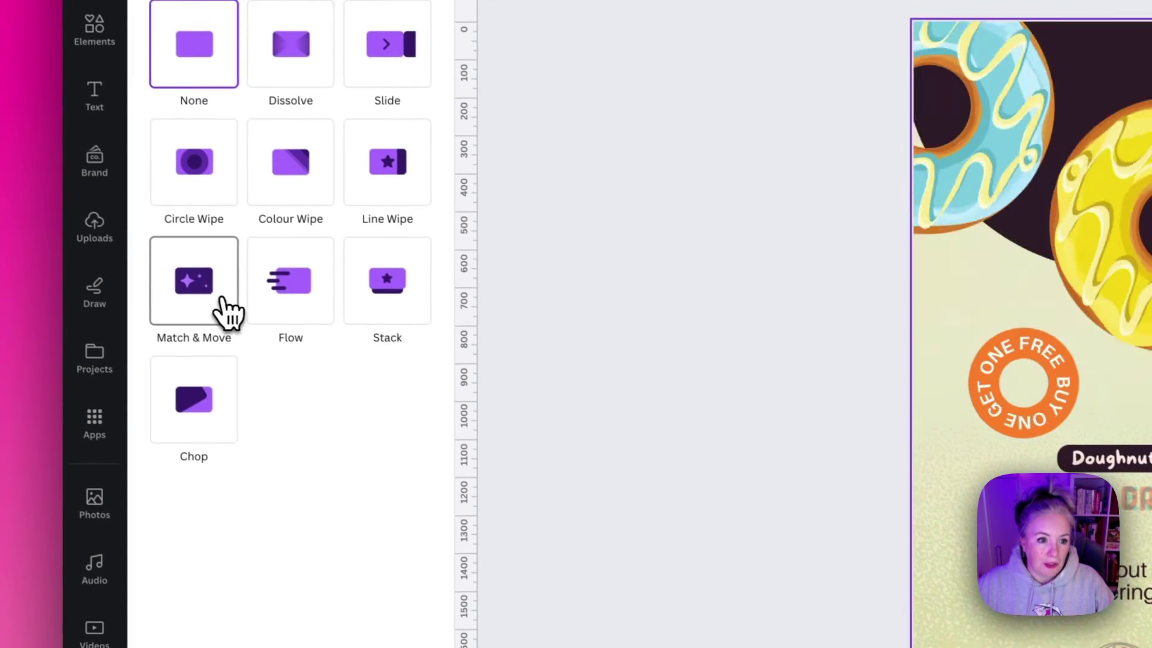
click(163, 265)
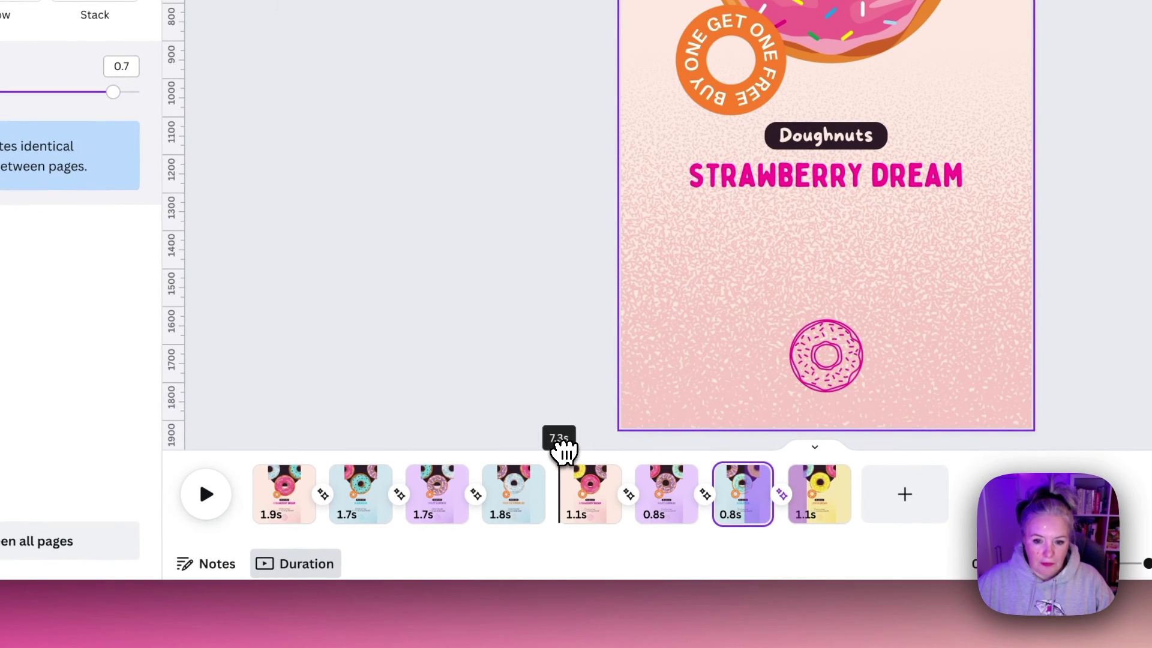
click(564, 450)
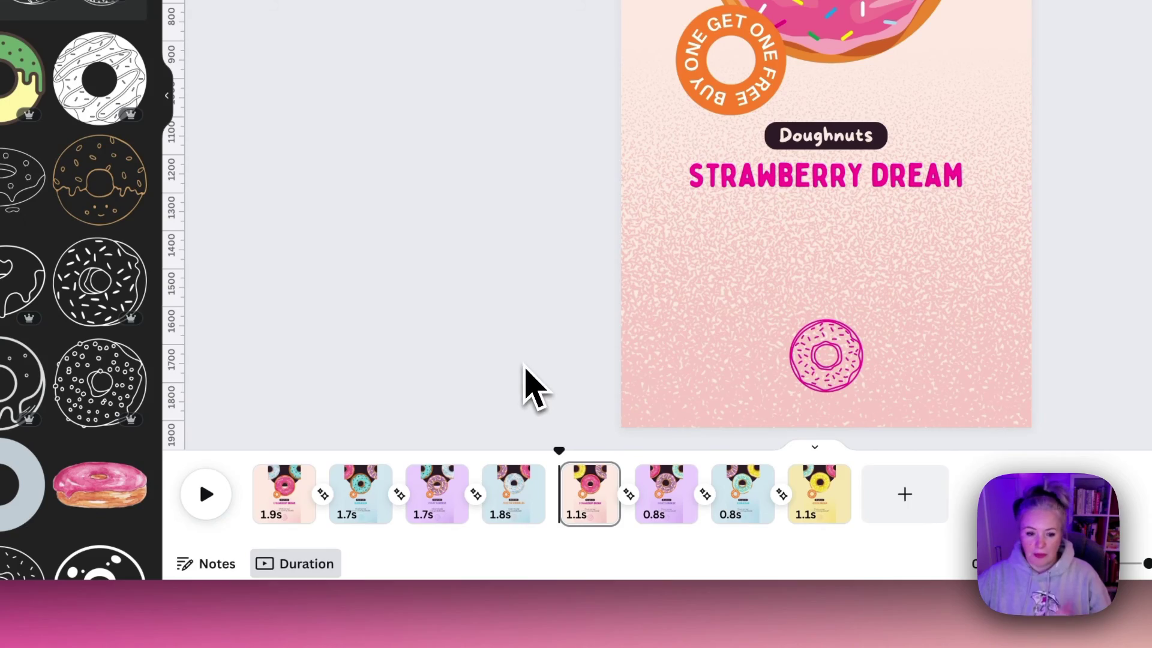